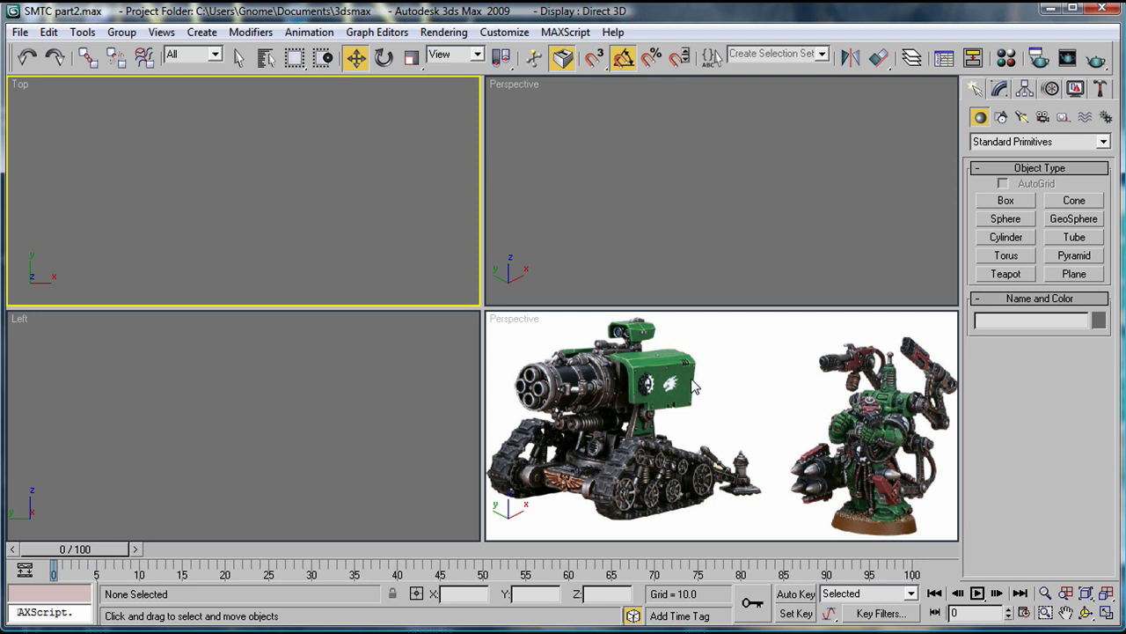
- Switch the empty perspective viewport above the reference picture to the Front view
{"action": "left_click", "coordinate": [674, 214]}
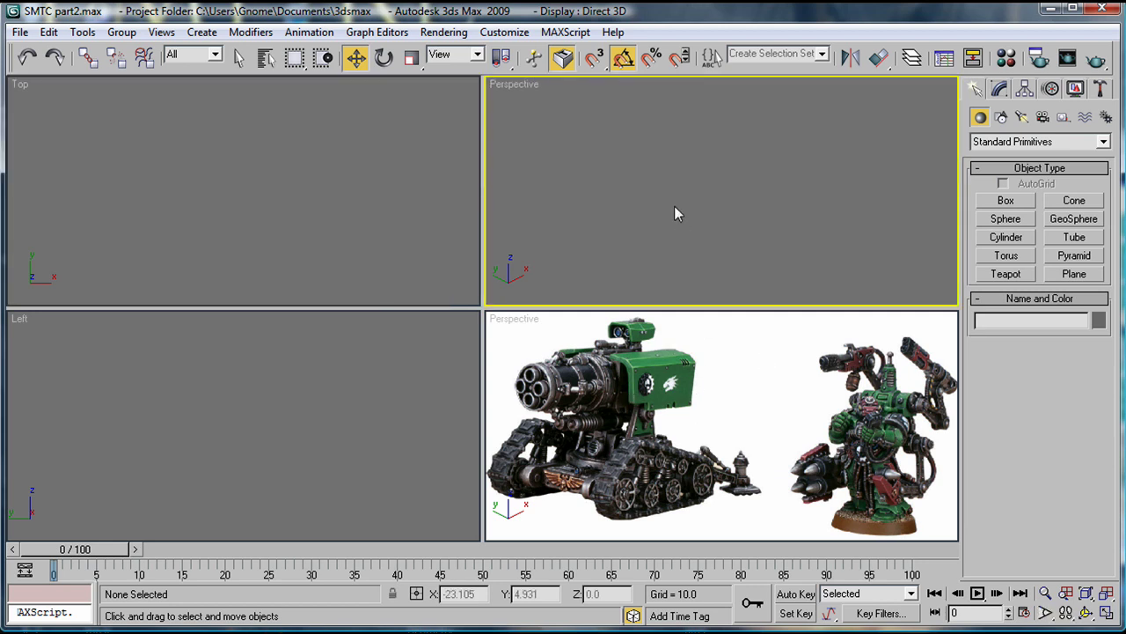
{"action": "key", "text": "f"}
{"action": "left_click", "coordinate": [746, 475]}
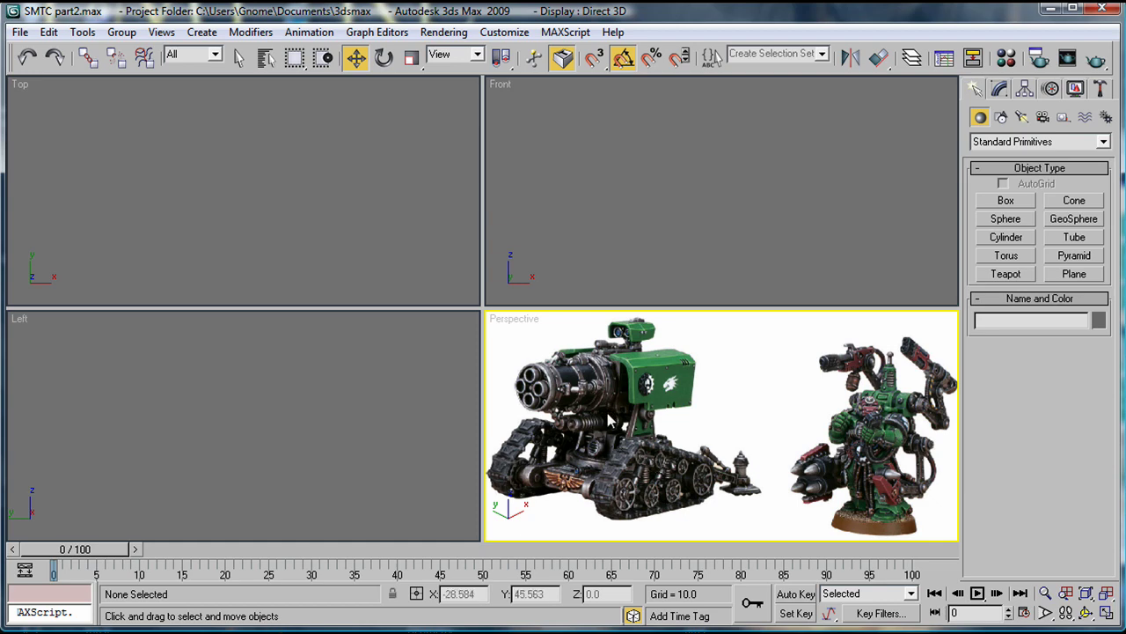
{"action": "mouse_move", "coordinate": [1125, 141]}
{"action": "left_mouse_down"}
{"action": "mouse_move", "coordinate": [567, 173]}
{"action": "mouse_move", "coordinate": [613, 118]}
{"action": "mouse_move", "coordinate": [1125, 120]}
{"action": "left_mouse_up"}
{"action": "left_click", "coordinate": [912, 14]}
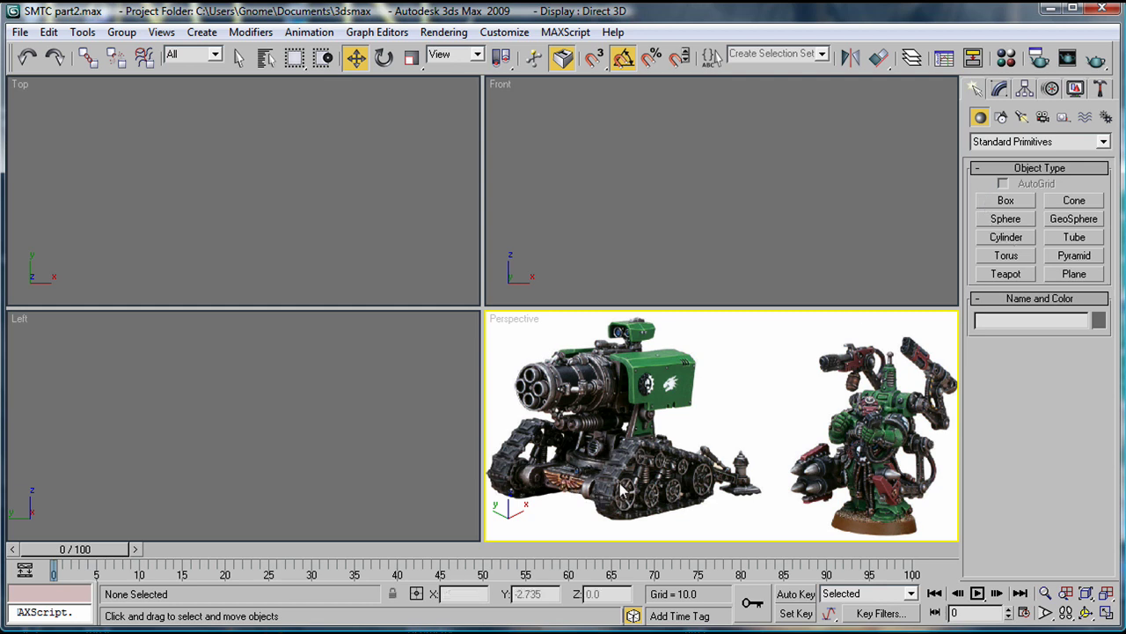
- Create a cylinder in the Left viewport with a radius of 5.36, a height of about 5.63 and 18 sides
{"action": "left_click", "coordinate": [1006, 237]}
{"action": "left_click_drag", "start_coordinate": [218, 418], "coordinate": [243, 445]}
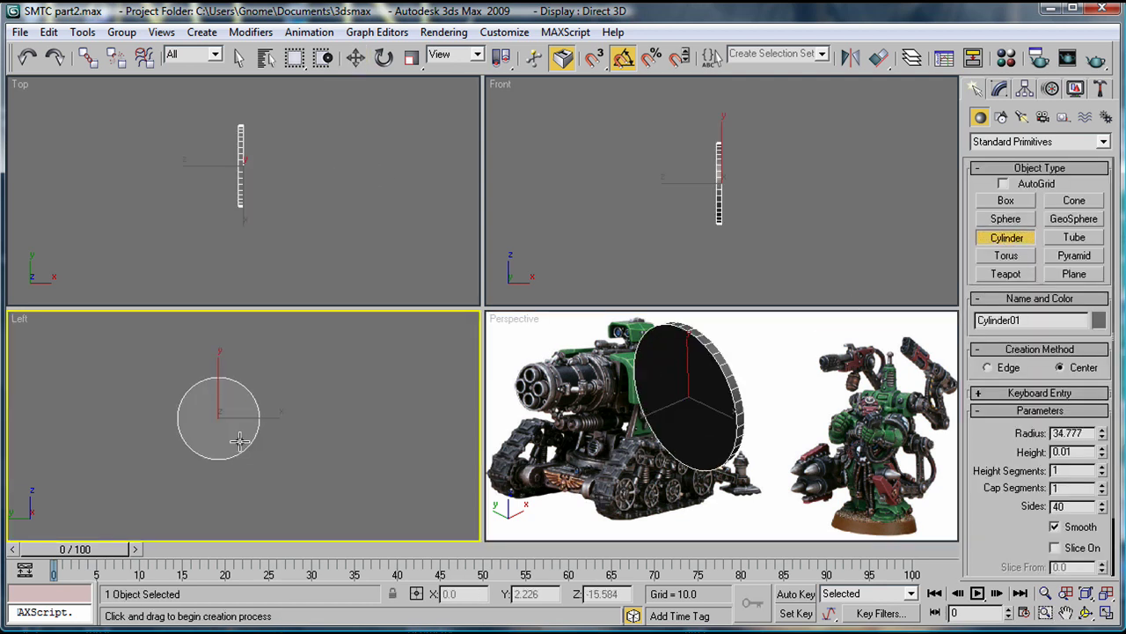
{"action": "double_click", "coordinate": [1092, 433]}
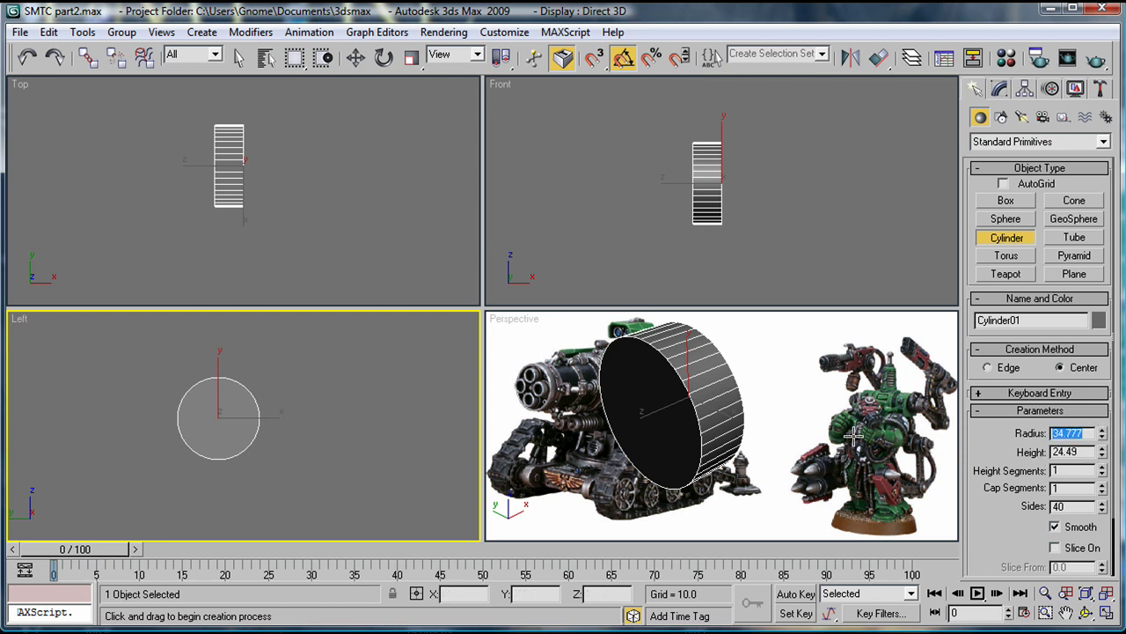
{"action": "type", "text": "5.36"}
{"action": "key", "text": "Return"}
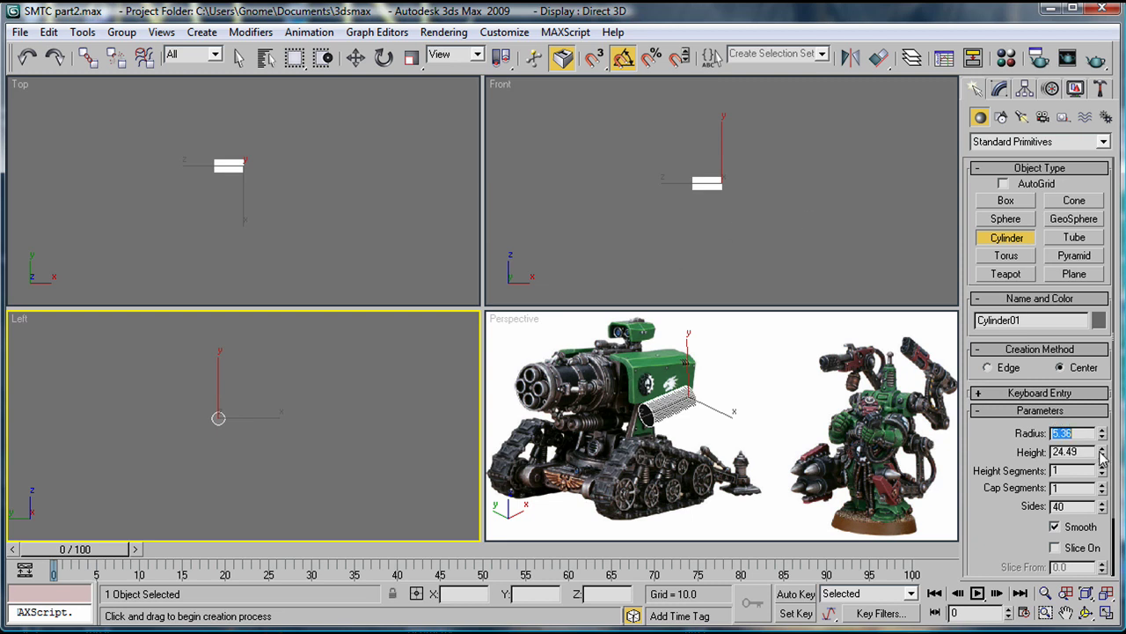
{"action": "left_click_drag", "start_coordinate": [1104, 459], "coordinate": [1105, 517]}
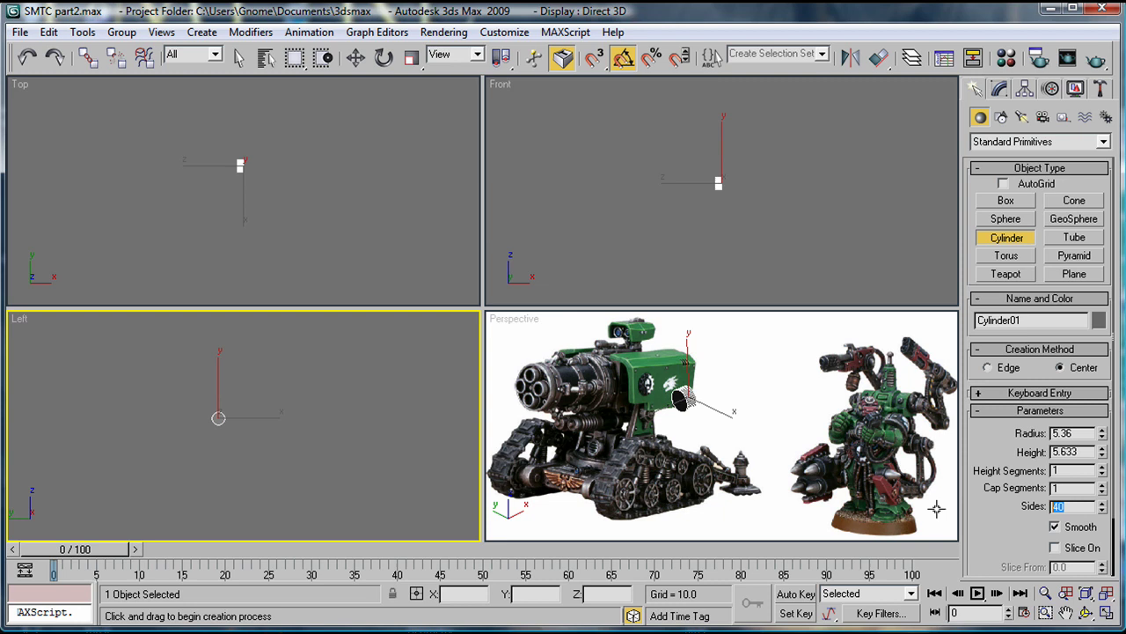
{"action": "type", "text": "18"}
{"action": "key", "text": "Return"}
- Line up the perspective view so the cylinder sits over the rounded front hub of the tracked vehicle in the reference picture
{"action": "middle_click_drag", "start_coordinate": [699, 434], "coordinate": [682, 422]}
{"action": "middle_click_drag", "start_coordinate": [771, 401], "coordinate": [561, 460], "text": "alt"}
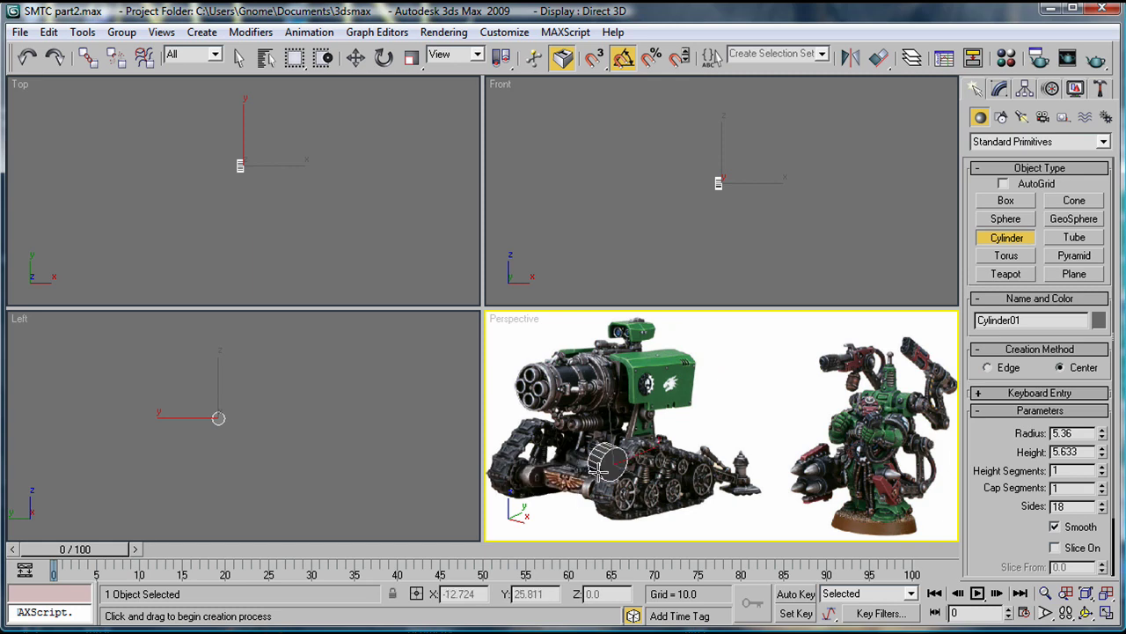
{"action": "middle_click_drag", "start_coordinate": [650, 430], "coordinate": [533, 462]}
{"action": "scroll", "coordinate": [591, 466], "scroll_direction": "down", "scroll_amount": 2}
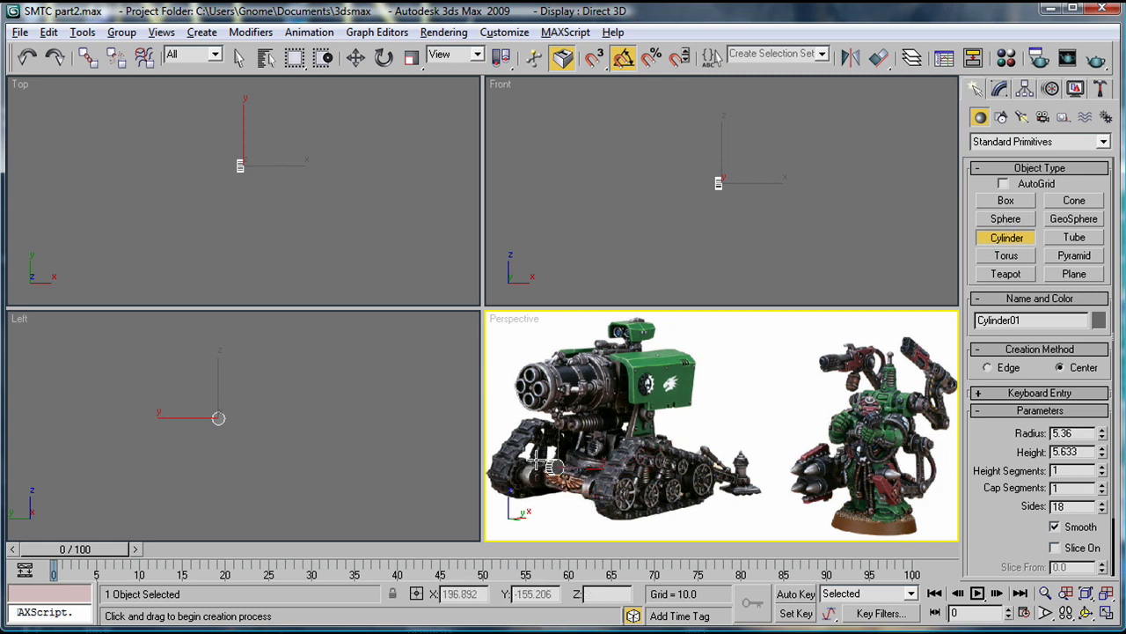
{"action": "key", "text": "alt+w"}
{"action": "middle_click_drag", "start_coordinate": [347, 418], "coordinate": [317, 450], "text": "alt"}
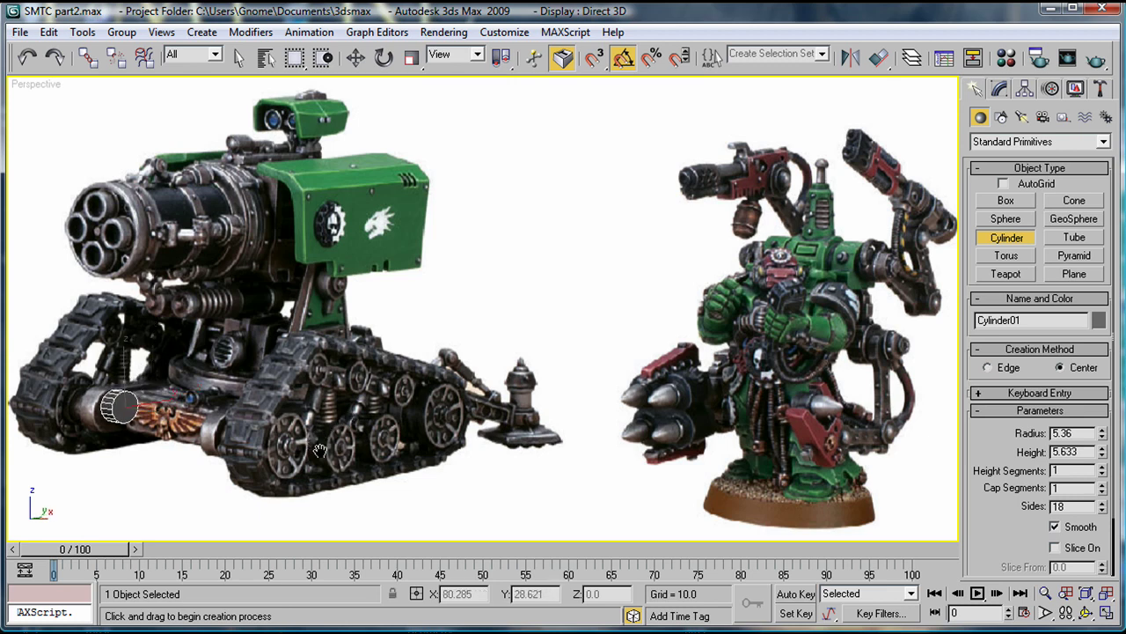
{"action": "left_click", "coordinate": [1045, 593]}
{"action": "left_click_drag", "start_coordinate": [243, 350], "coordinate": [263, 341]}
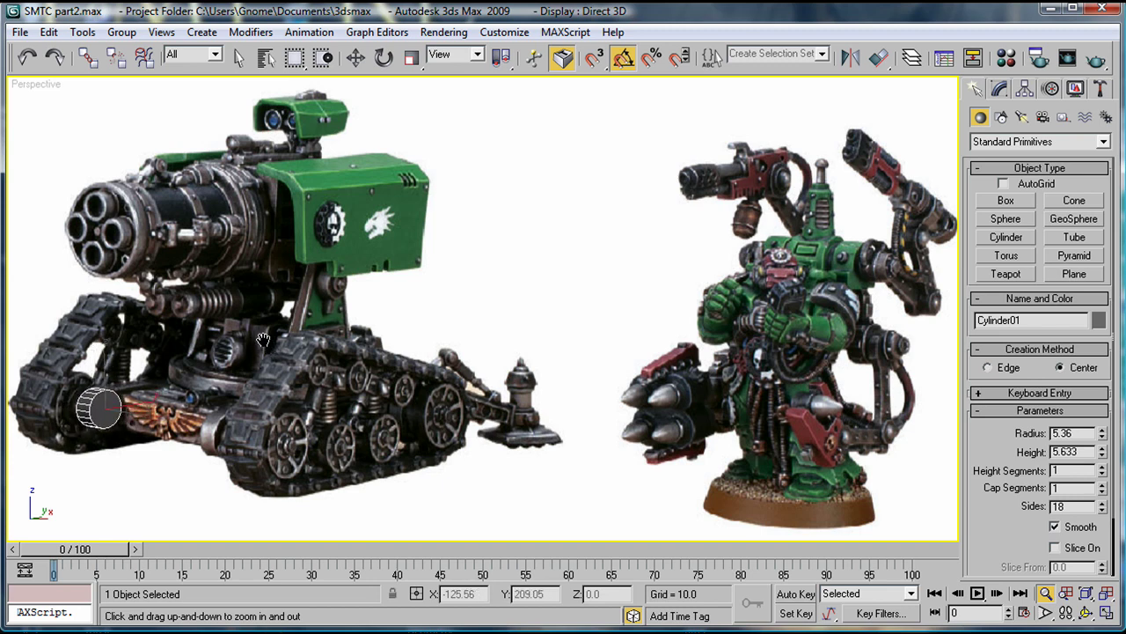
- Convert the cylinder to an Editable Poly and select the eight polygons on its +Y side in the Top viewport
{"action": "key", "text": "alt+w"}
{"action": "left_click_drag", "start_coordinate": [260, 197], "coordinate": [287, 162]}
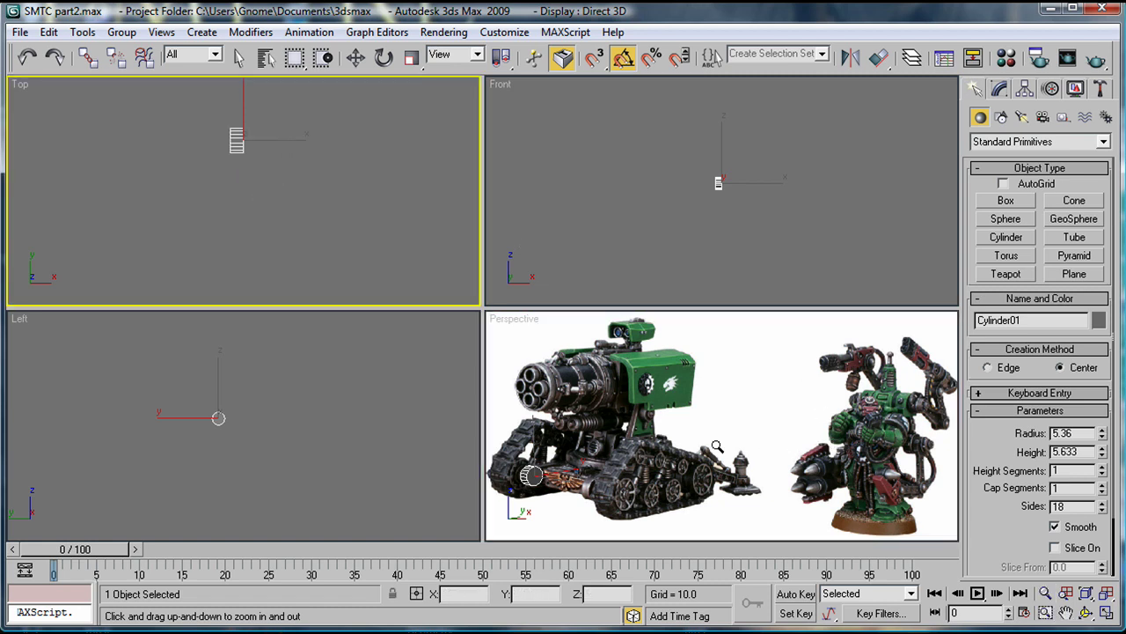
{"action": "middle_click_drag", "start_coordinate": [417, 189], "coordinate": [410, 261]}
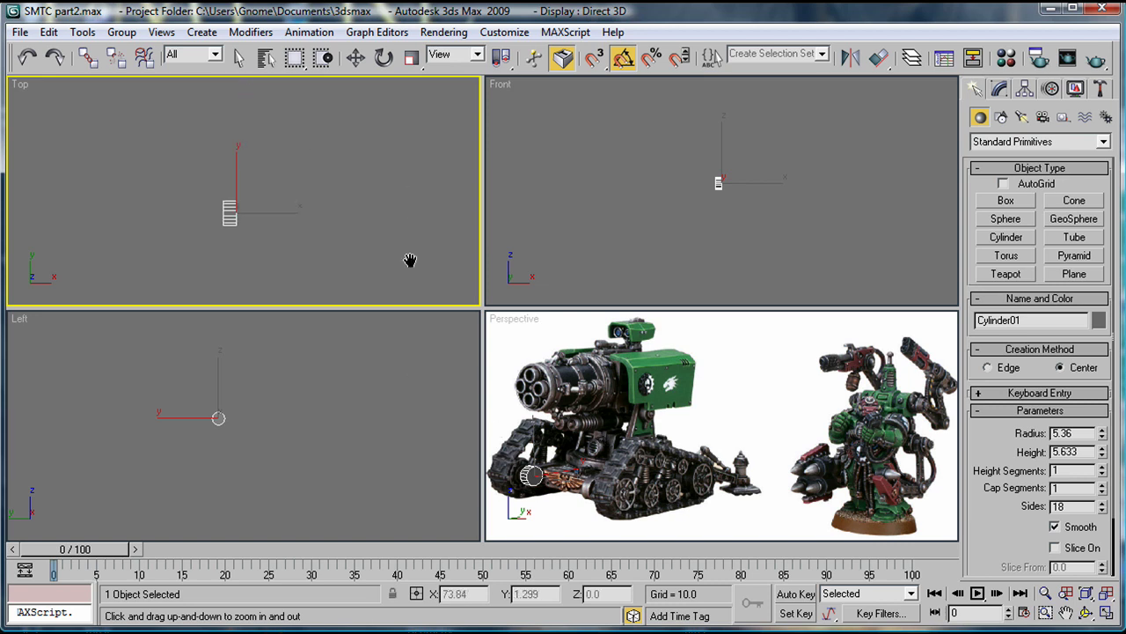
{"action": "scroll", "coordinate": [410, 260], "scroll_direction": "up", "scroll_amount": 3}
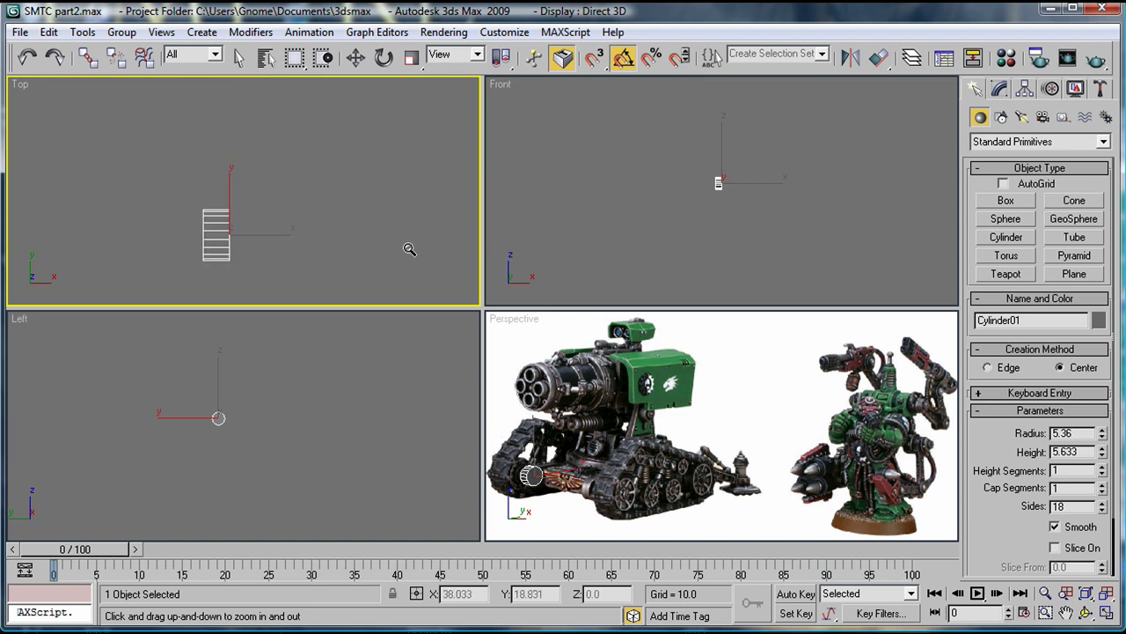
{"action": "left_click", "coordinate": [1001, 90]}
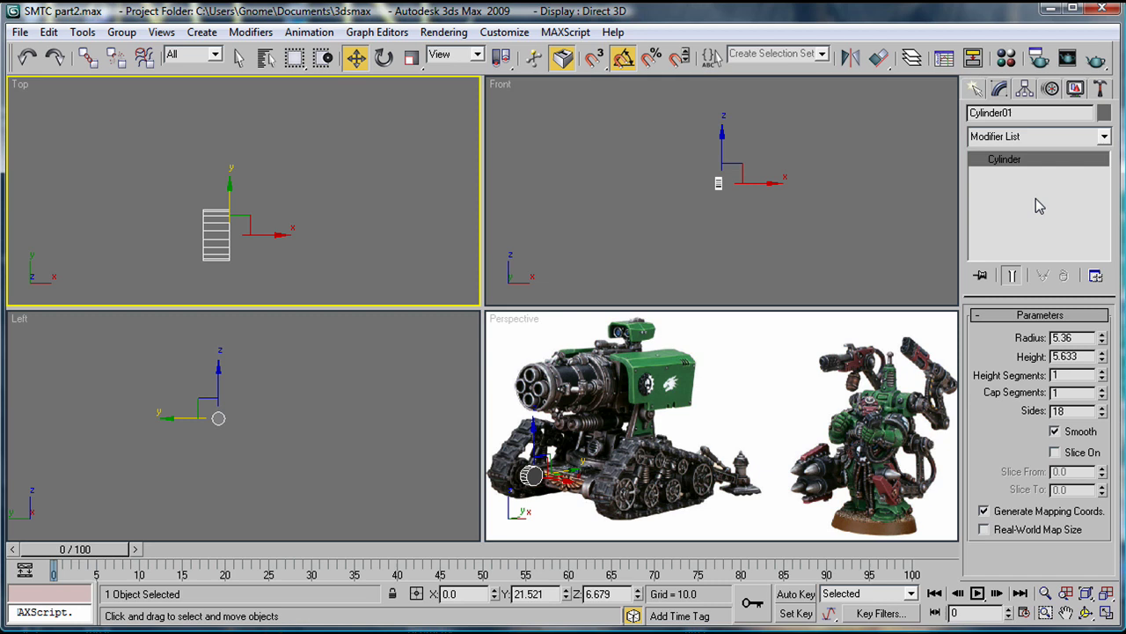
{"action": "left_click", "coordinate": [1060, 335]}
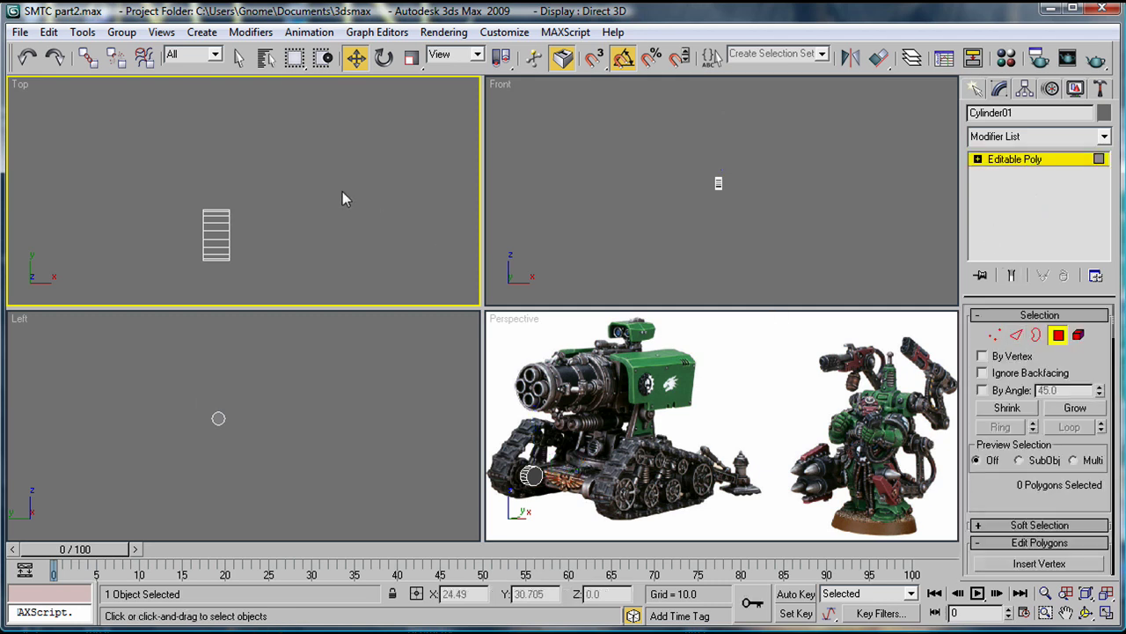
{"action": "scroll", "coordinate": [333, 190], "scroll_direction": "up", "scroll_amount": 2}
{"action": "left_click_drag", "start_coordinate": [111, 164], "coordinate": [151, 274]}
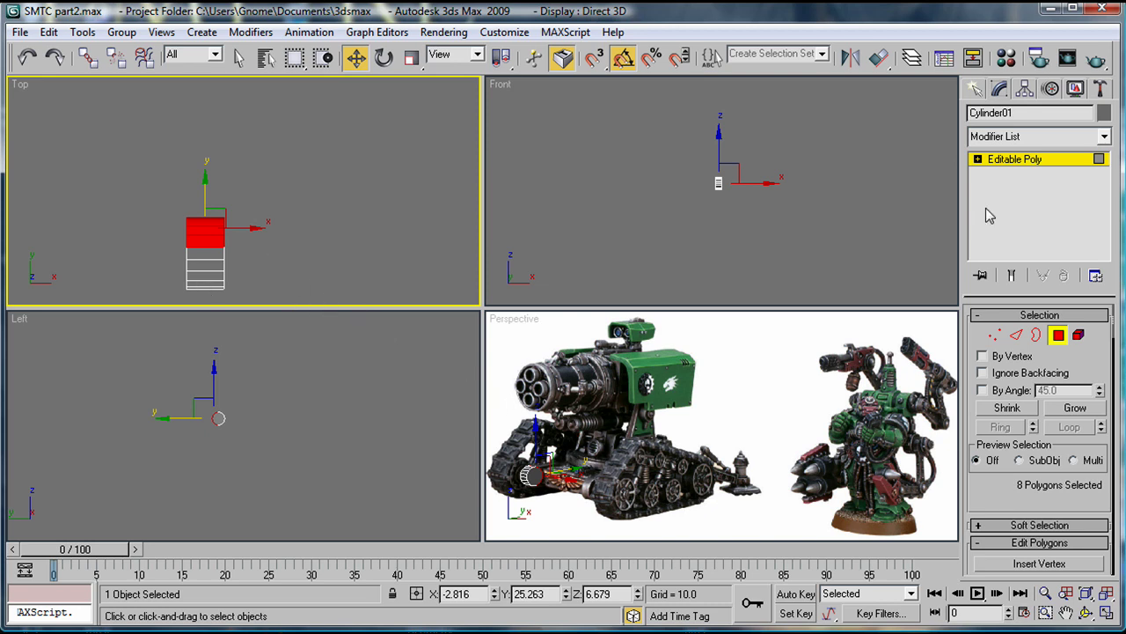
- Extrude the selected side polygons as a group with a height of 6.6
{"action": "scroll", "coordinate": [1010, 487], "scroll_direction": "down", "scroll_amount": 3}
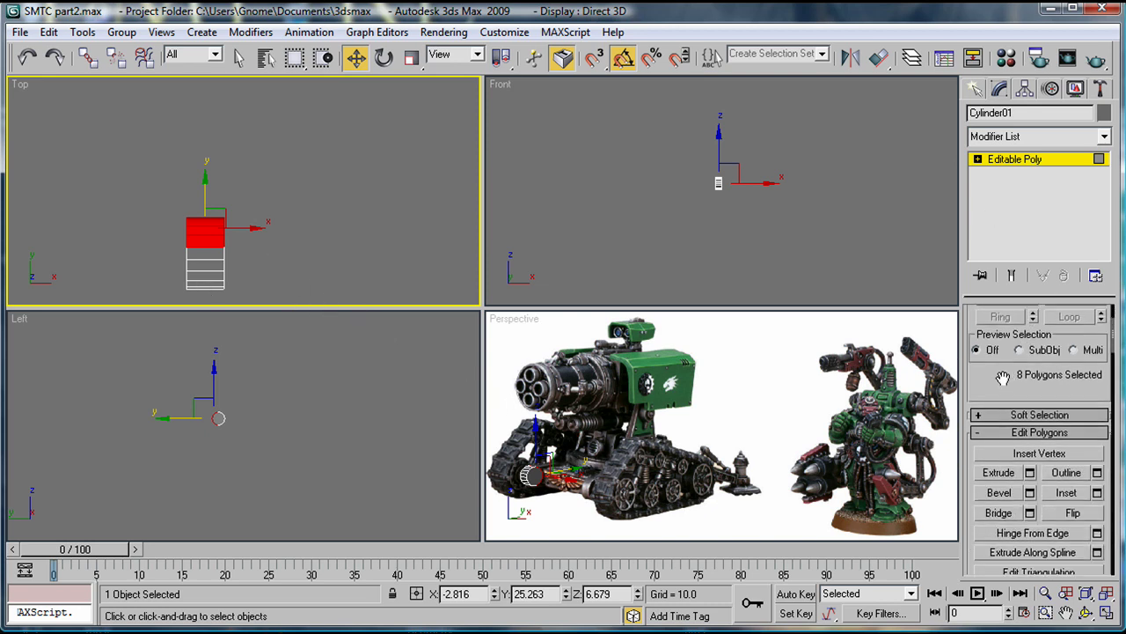
{"action": "left_click", "coordinate": [1030, 473]}
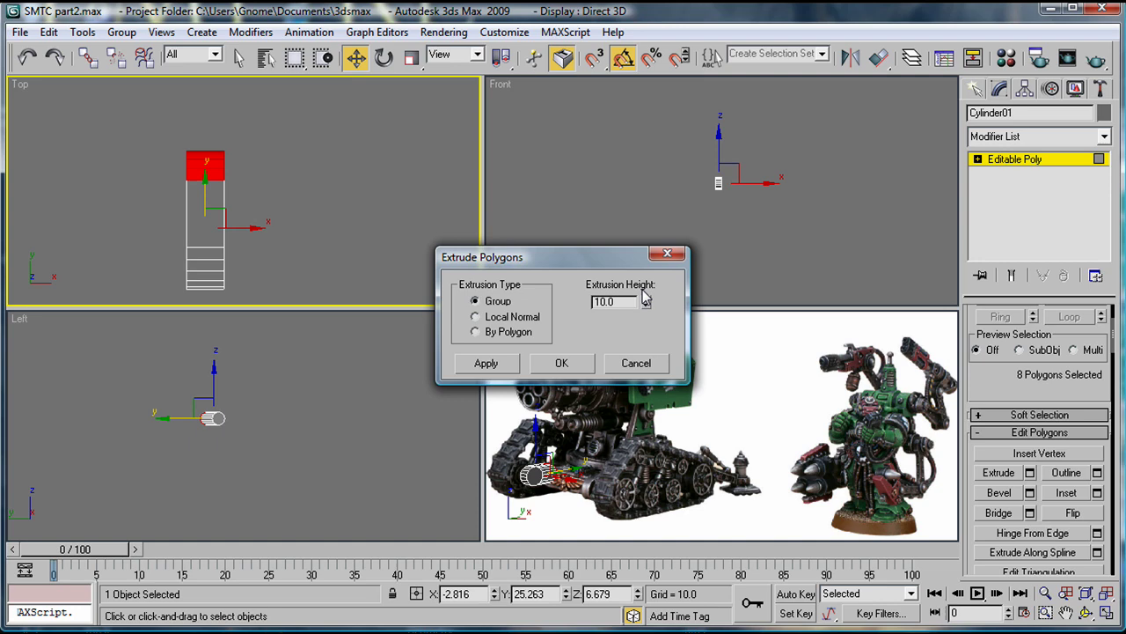
{"action": "left_click_drag", "start_coordinate": [652, 309], "coordinate": [642, 325]}
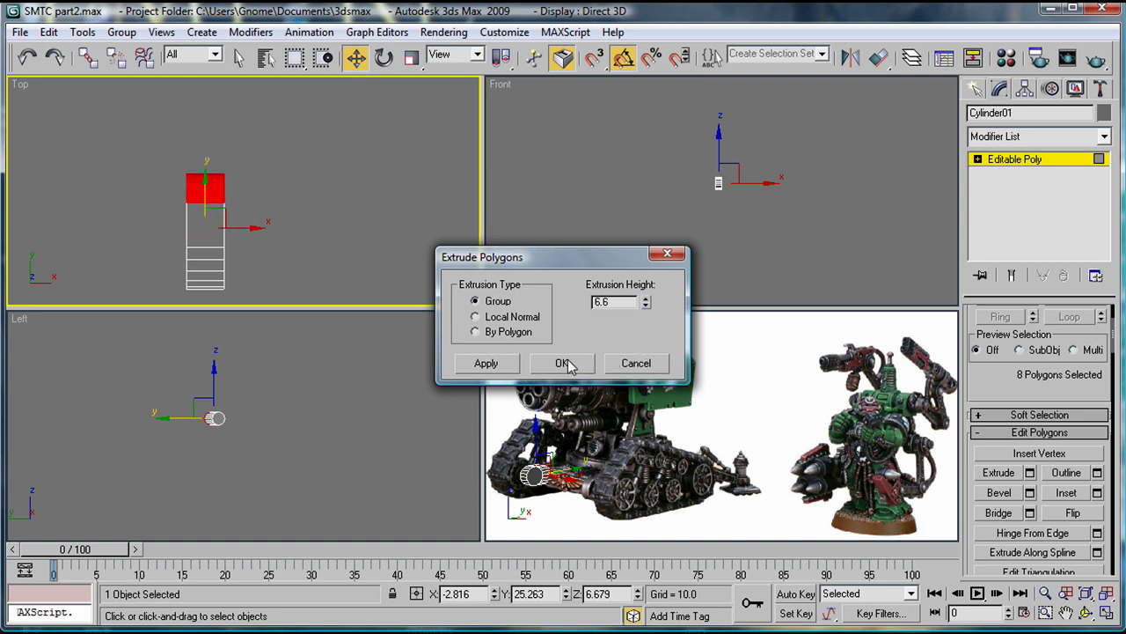
{"action": "left_click", "coordinate": [561, 363]}
- Flatten the extruded end polygons along Y and move them outward to about Y 36.98
{"action": "key", "text": "alt+w"}
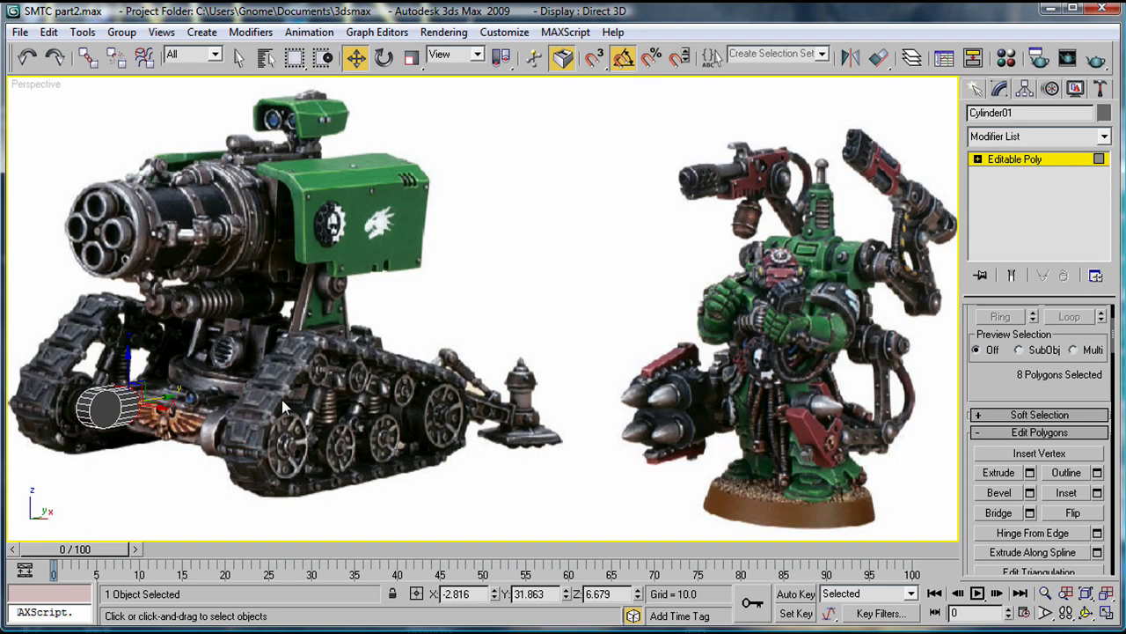
{"action": "mouse_move", "coordinate": [166, 400]}
{"action": "left_mouse_down"}
{"action": "mouse_move", "coordinate": [141, 411]}
{"action": "mouse_move", "coordinate": [168, 405]}
{"action": "left_mouse_up"}
{"action": "key", "text": "r"}
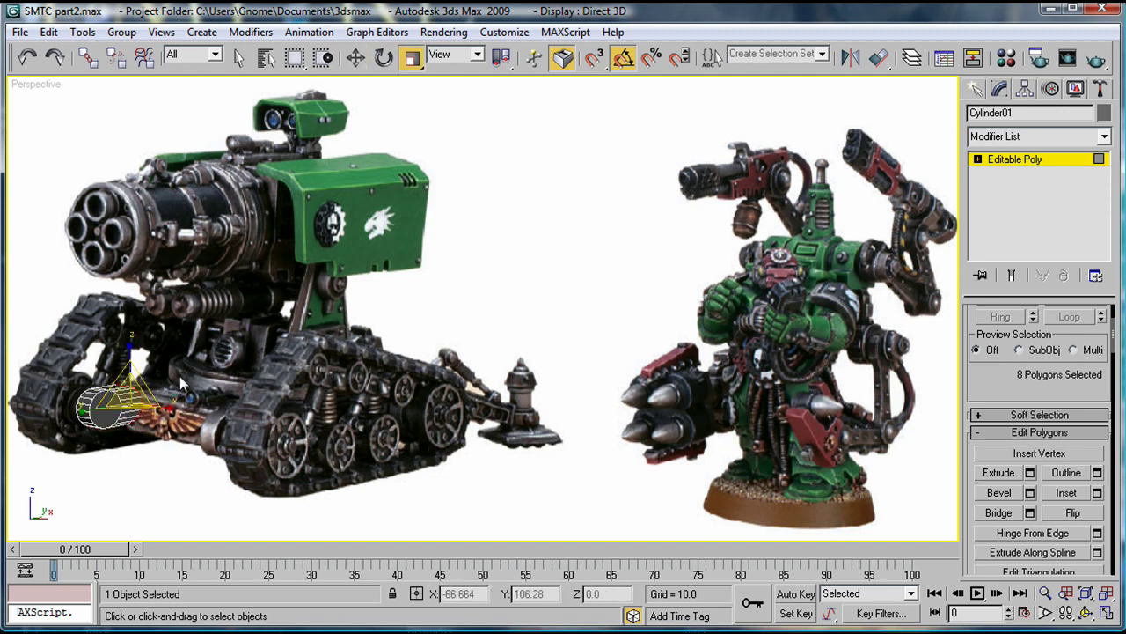
{"action": "left_click_drag", "start_coordinate": [88, 410], "coordinate": [264, 369]}
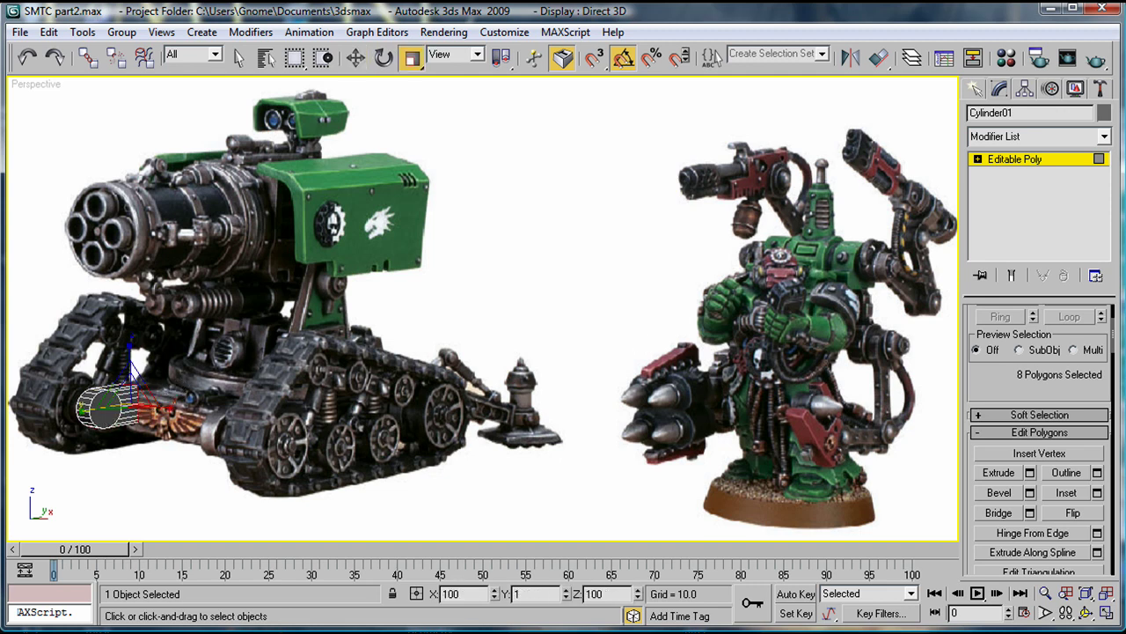
{"action": "key", "text": "w"}
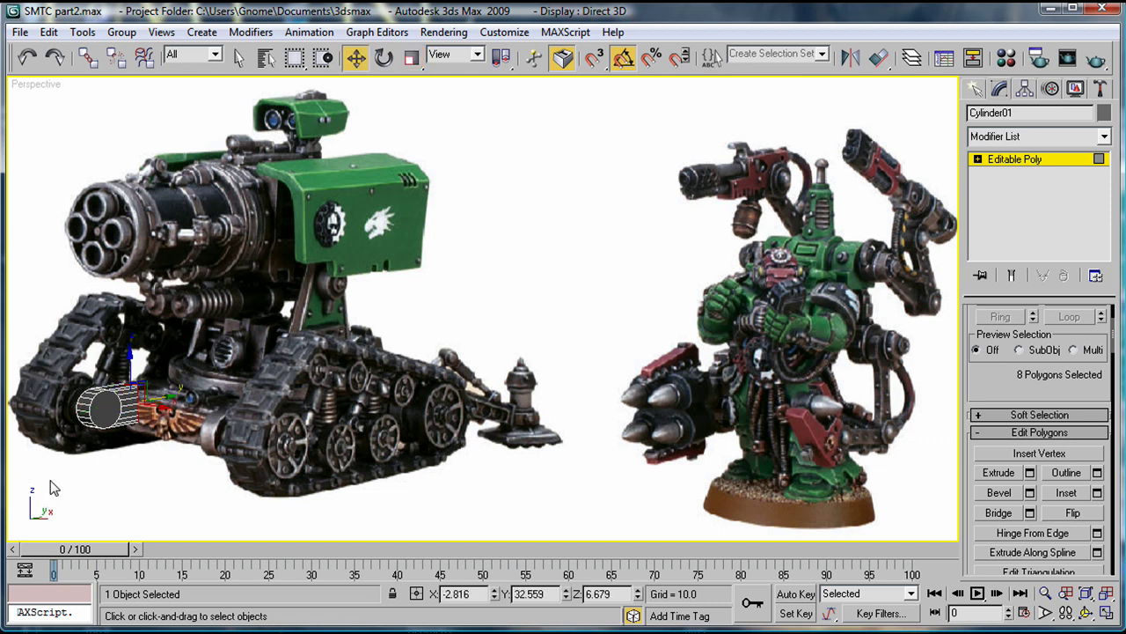
{"action": "mouse_move", "coordinate": [169, 399]}
{"action": "left_mouse_down"}
{"action": "mouse_move", "coordinate": [97, 410]}
{"action": "mouse_move", "coordinate": [182, 405]}
{"action": "left_mouse_up"}
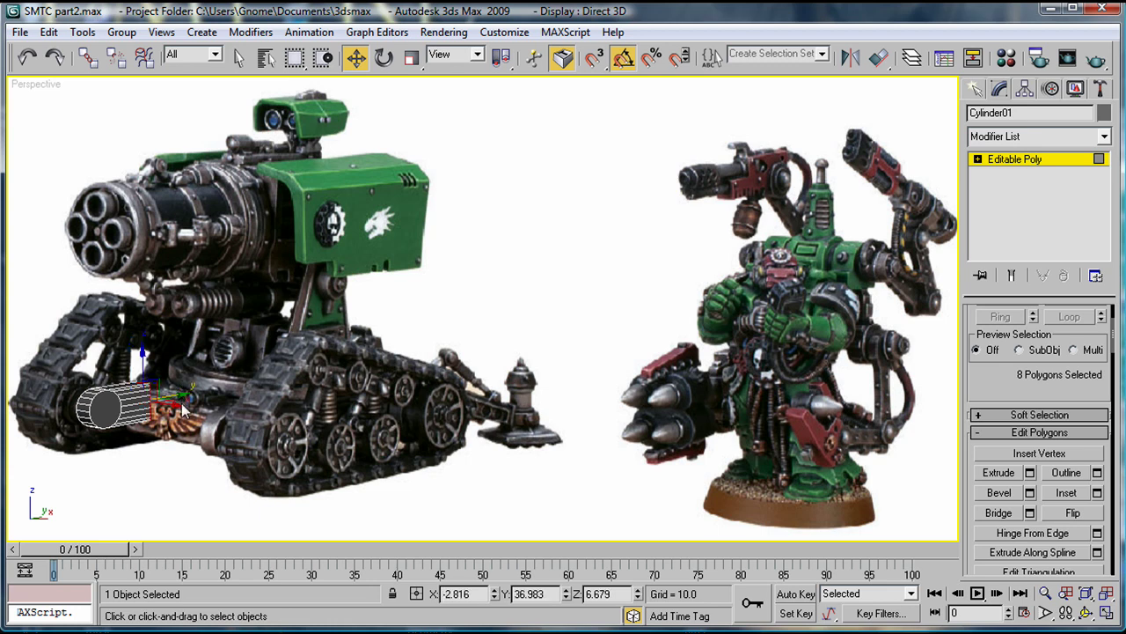
- Extrude the flattened end polygons as a group with a height of 2.31
{"action": "left_click", "coordinate": [1029, 473]}
{"action": "left_click_drag", "start_coordinate": [646, 304], "coordinate": [621, 362]}
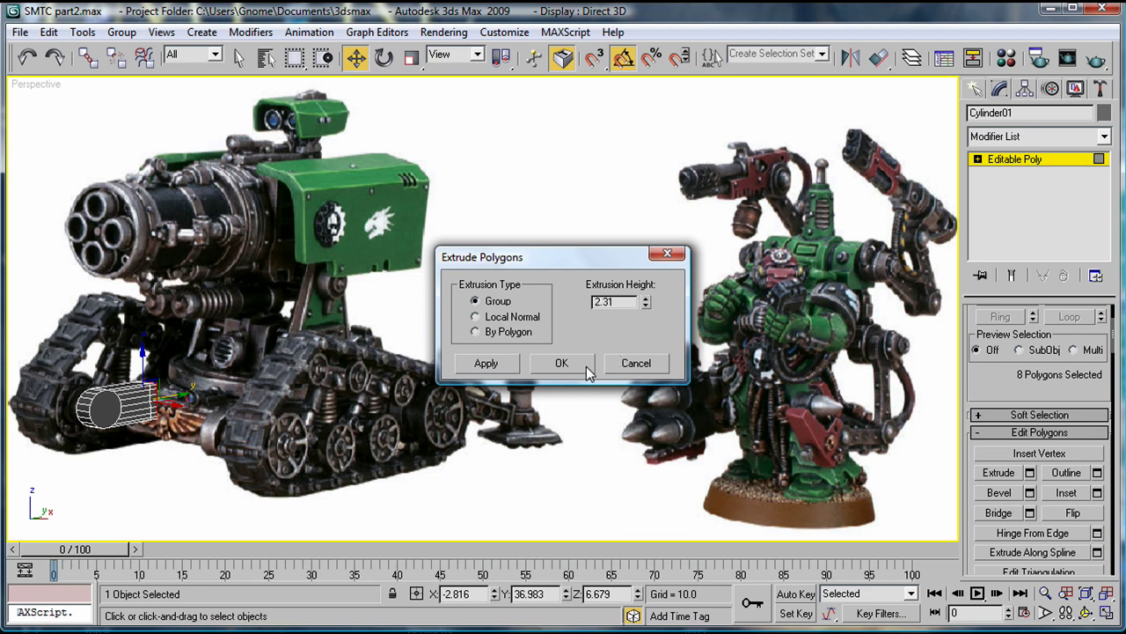
{"action": "left_click", "coordinate": [577, 364]}
- Return to the four-viewport layout and examine the newly extruded end segment up close in the perspective view
{"action": "key", "text": "alt+w"}
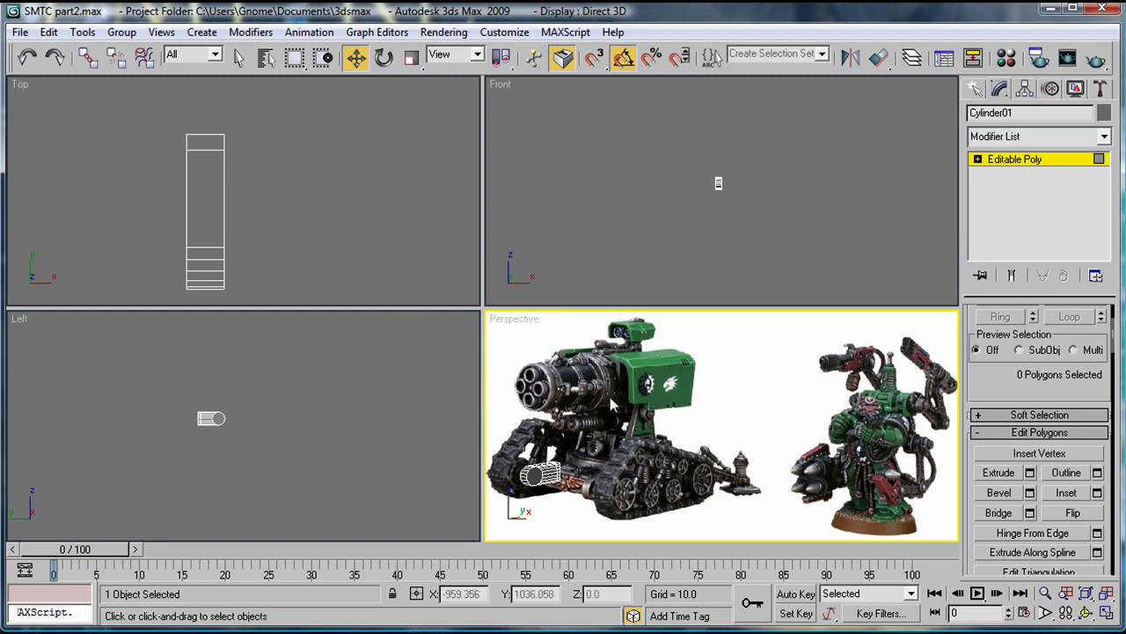
{"action": "middle_click_drag", "start_coordinate": [610, 400], "coordinate": [767, 403], "text": "alt"}
{"action": "scroll", "coordinate": [767, 403], "scroll_direction": "up", "scroll_amount": 3}
{"action": "middle_click_drag", "start_coordinate": [605, 428], "coordinate": [713, 432]}
{"action": "scroll", "coordinate": [666, 444], "scroll_direction": "up", "scroll_amount": 4}
{"action": "mouse_move", "coordinate": [713, 432]}
{"action": "middle_mouse_down", "text": "alt"}
{"action": "mouse_move", "coordinate": [748, 432]}
{"action": "mouse_move", "coordinate": [704, 433]}
{"action": "mouse_move", "coordinate": [716, 432]}
{"action": "mouse_move", "coordinate": [643, 485]}
{"action": "mouse_move", "coordinate": [818, 428]}
{"action": "mouse_move", "coordinate": [725, 416]}
{"action": "middle_mouse_up", "text": "alt"}
{"action": "scroll", "coordinate": [717, 432], "scroll_direction": "up", "scroll_amount": 2}
{"action": "scroll", "coordinate": [717, 432], "scroll_direction": "up", "scroll_amount": 3}
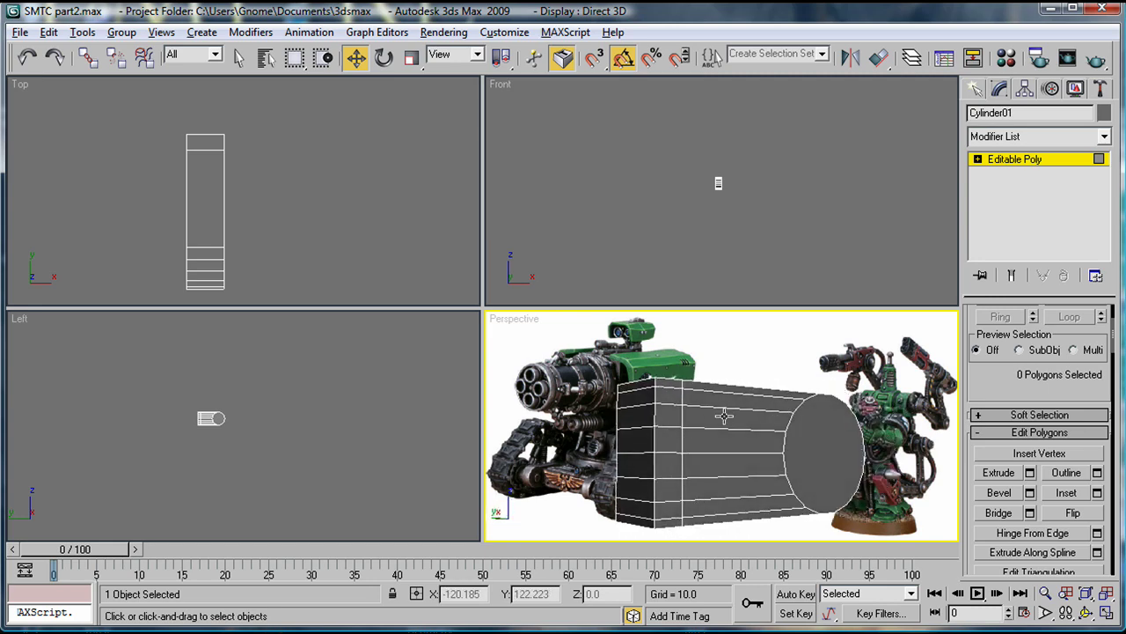
- Delete the horizontal edges across the short end segment in the Left viewport so that both of its sides are open
{"action": "left_click", "coordinate": [977, 158]}
{"action": "left_click", "coordinate": [1007, 187]}
{"action": "left_click", "coordinate": [181, 415]}
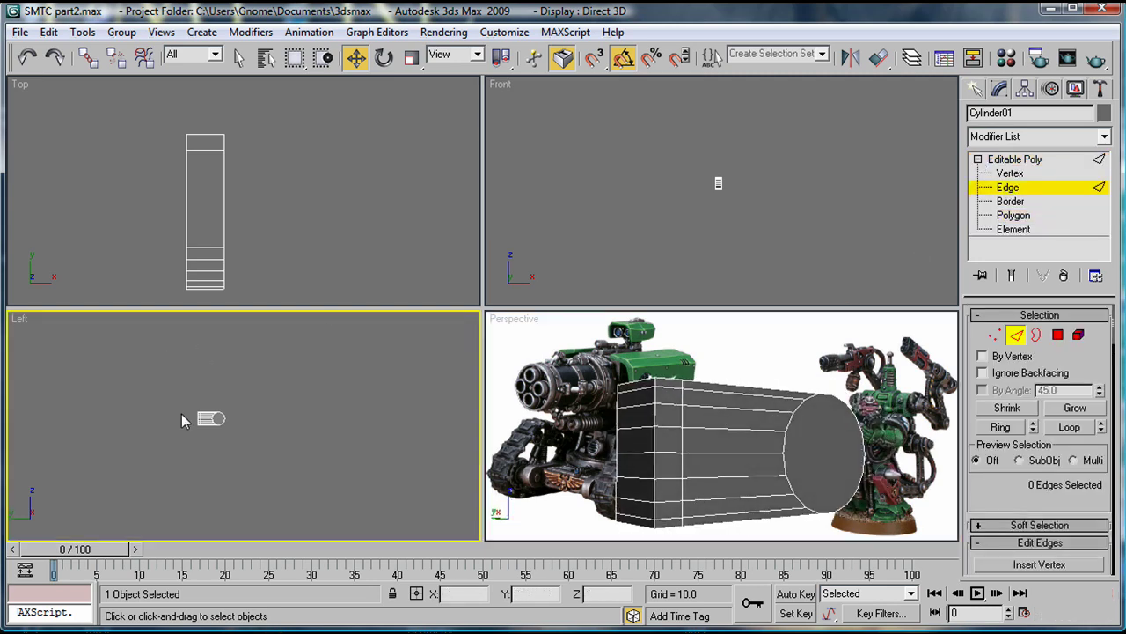
{"action": "scroll", "coordinate": [181, 413], "scroll_direction": "up", "scroll_amount": 10}
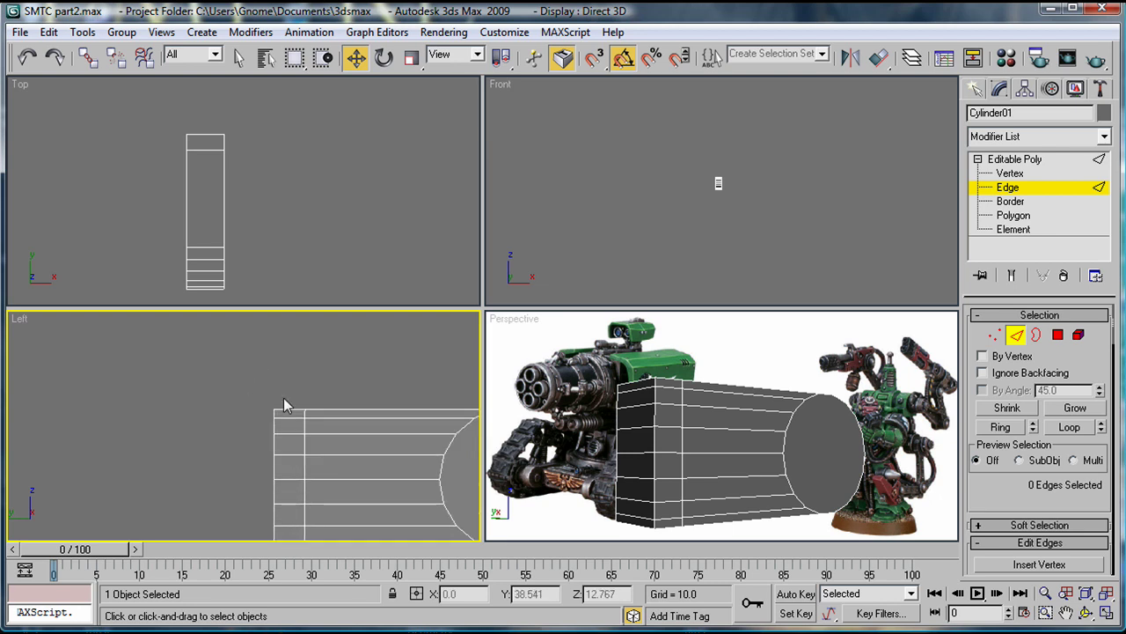
{"action": "middle_click_drag", "start_coordinate": [283, 405], "coordinate": [266, 356]}
{"action": "left_click", "coordinate": [261, 348]}
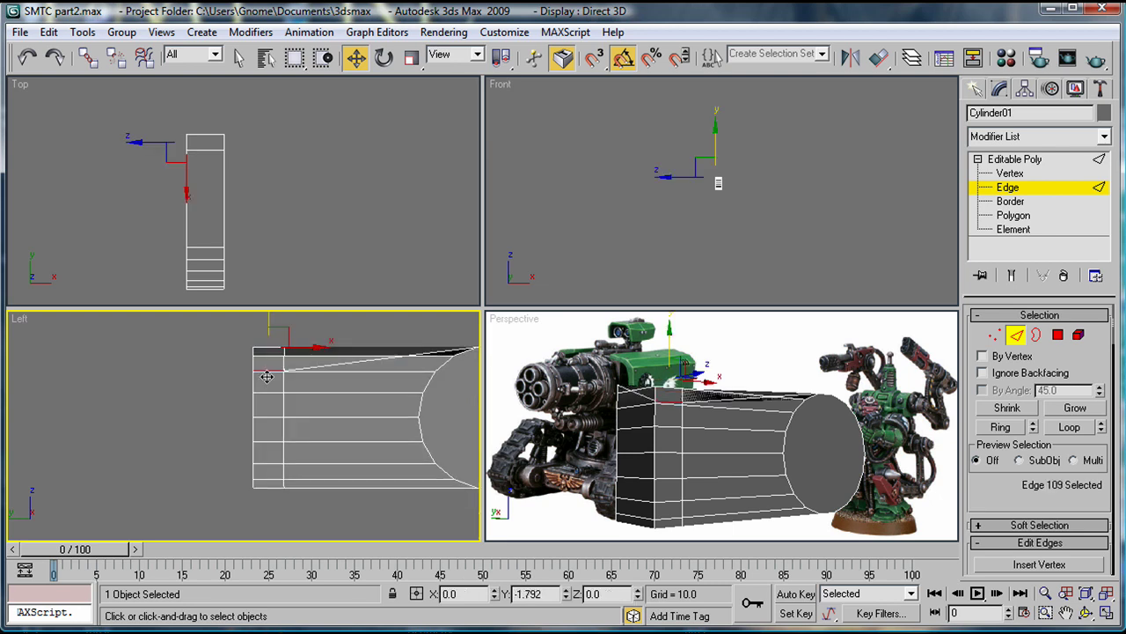
{"action": "left_click", "coordinate": [178, 363]}
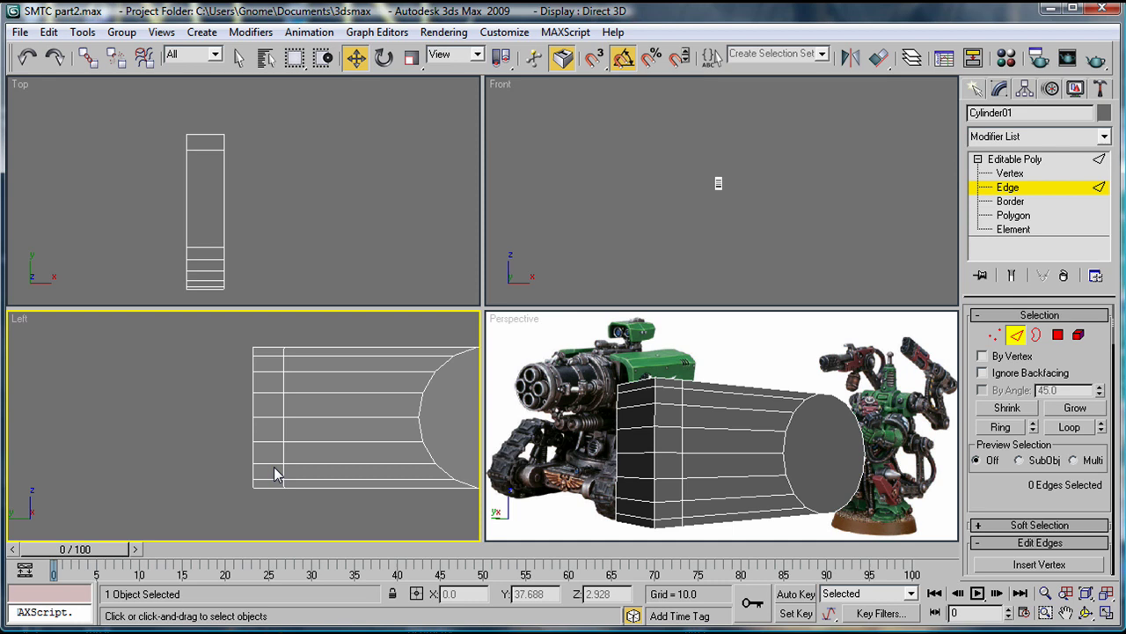
{"action": "left_click_drag", "start_coordinate": [263, 483], "coordinate": [273, 359]}
{"action": "left_click", "coordinate": [273, 359]}
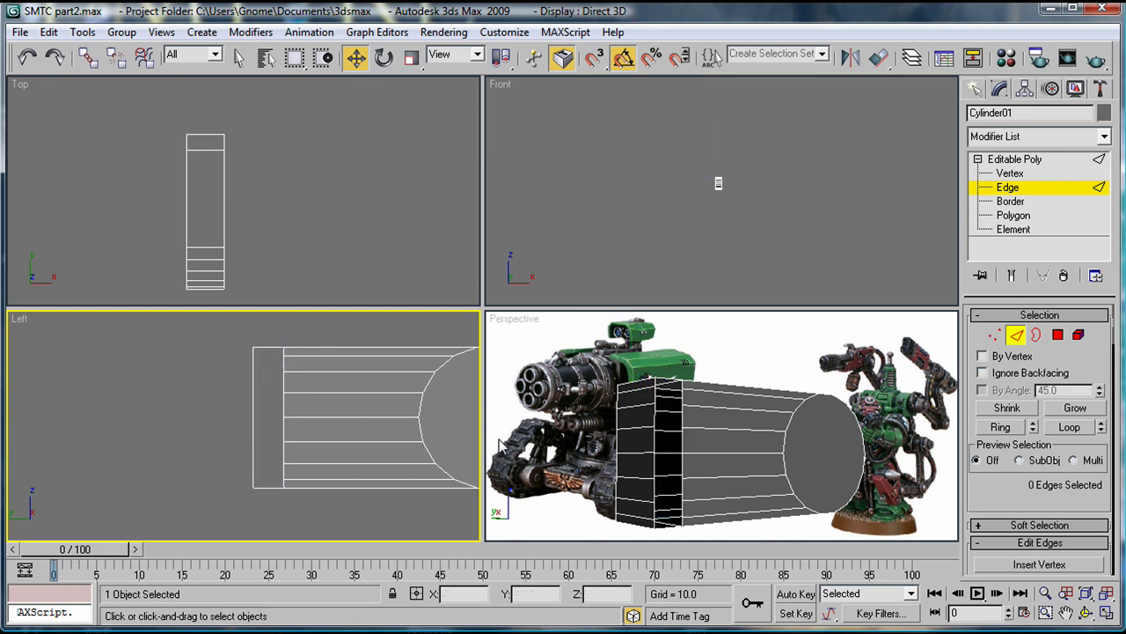
- Cap the open borders on both sides of the short end segment
{"action": "middle_click_drag", "start_coordinate": [646, 413], "coordinate": [659, 448], "text": "alt"}
{"action": "left_click", "coordinate": [1037, 335]}
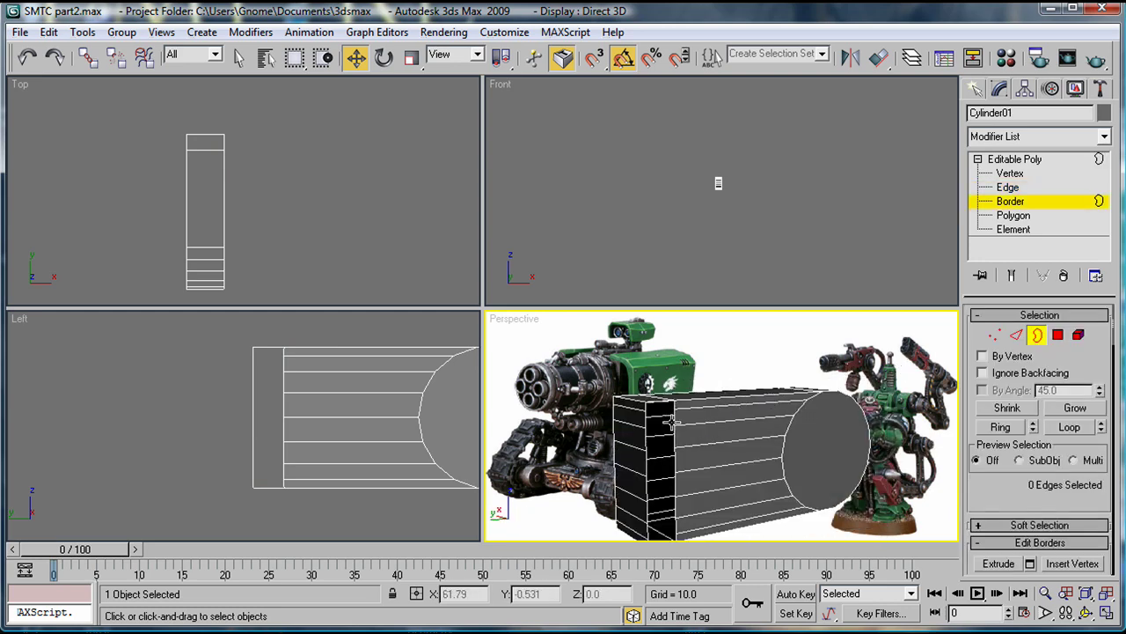
{"action": "scroll", "coordinate": [1012, 370], "scroll_direction": "down", "scroll_amount": 3}
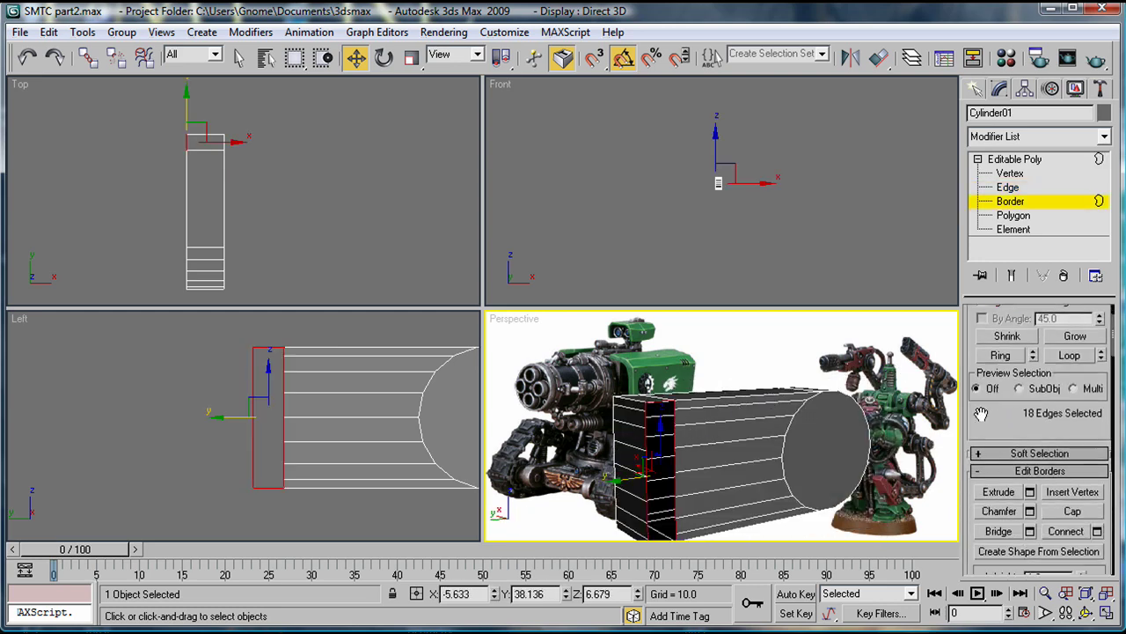
{"action": "left_click", "coordinate": [1072, 460]}
{"action": "scroll", "coordinate": [966, 469], "scroll_direction": "down", "scroll_amount": 1}
{"action": "middle_click_drag", "start_coordinate": [598, 457], "coordinate": [800, 449], "text": "alt"}
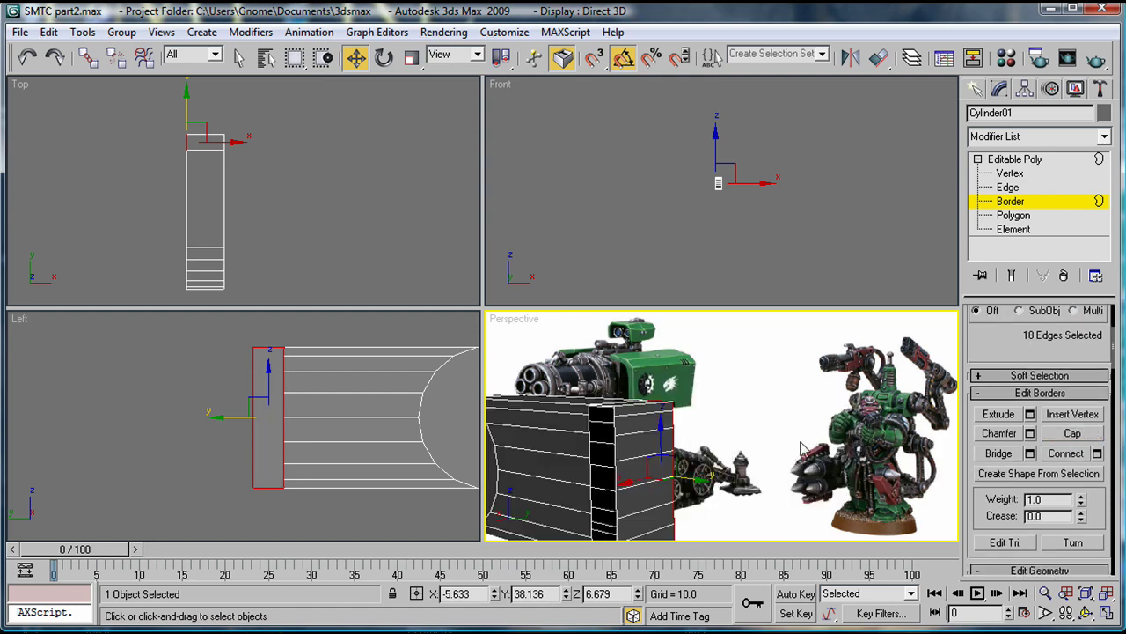
{"action": "left_click", "coordinate": [620, 438]}
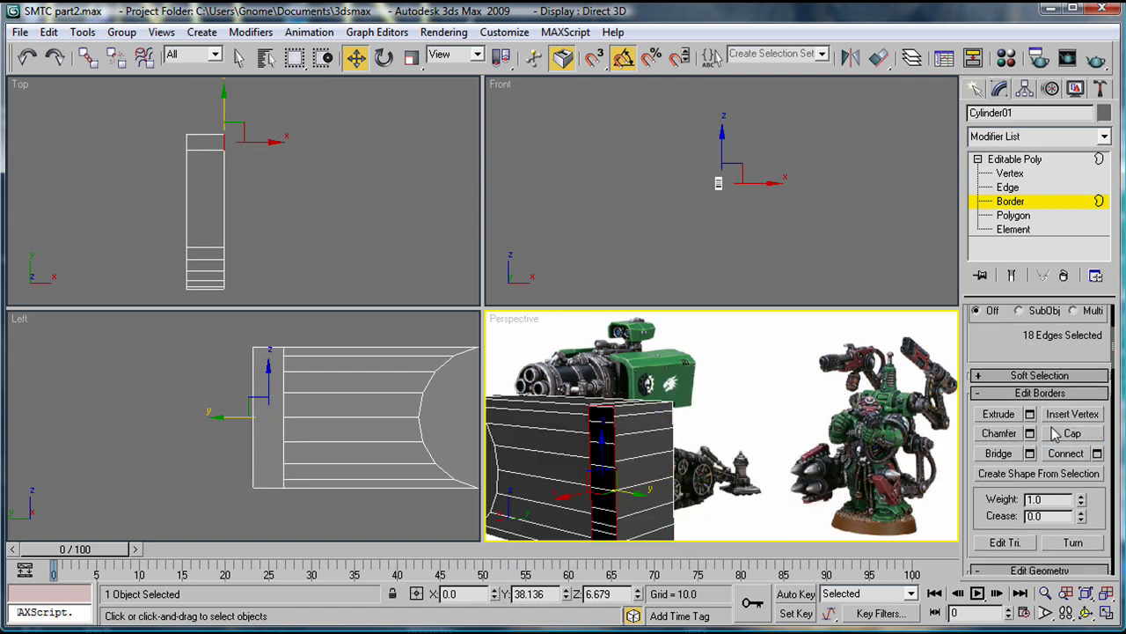
- Delete the horizontal edges across the flat end face to leave it open
{"action": "left_click", "coordinate": [994, 188]}
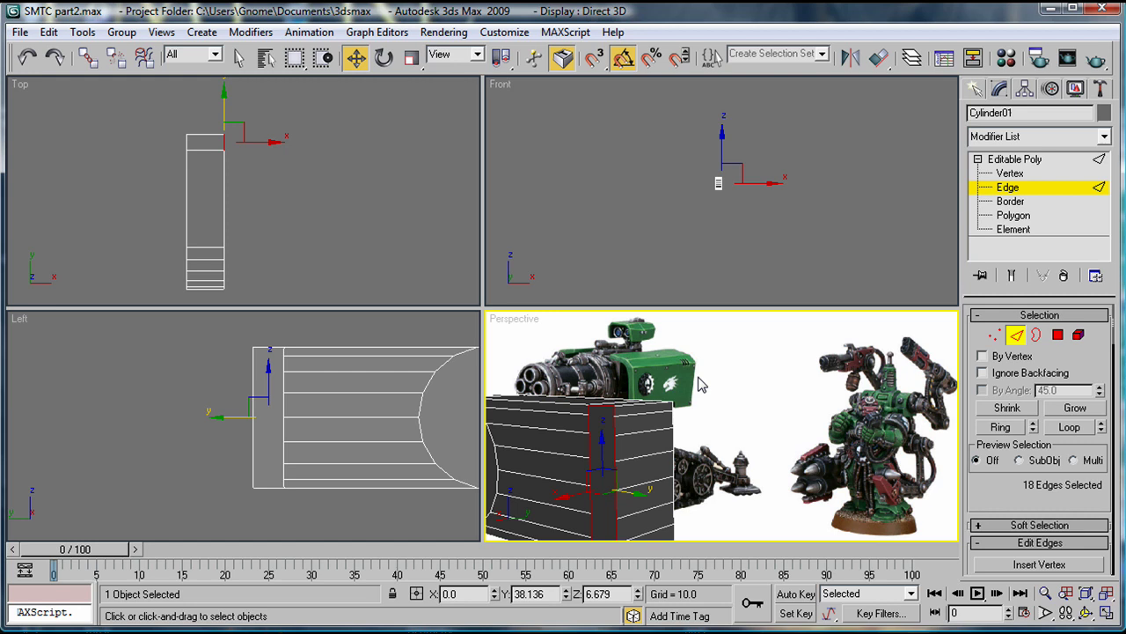
{"action": "left_click", "coordinate": [651, 413]}
{"action": "left_click", "coordinate": [649, 432], "text": "ctrl"}
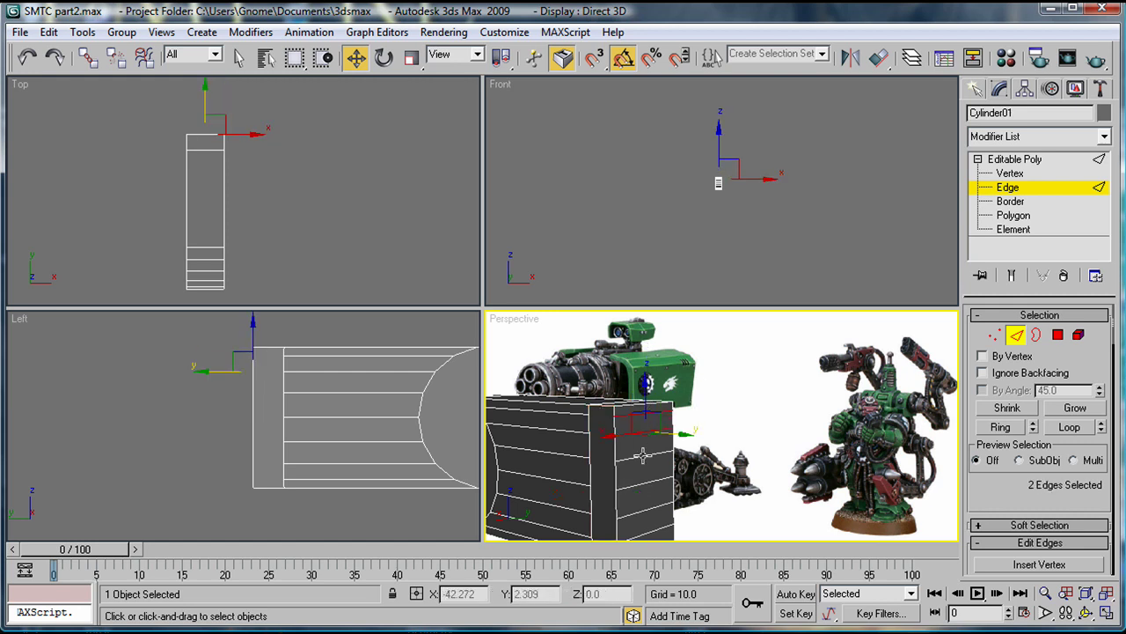
{"action": "left_click", "coordinate": [643, 456], "text": "ctrl"}
{"action": "middle_click_drag", "start_coordinate": [646, 478], "coordinate": [642, 442]}
{"action": "left_click", "coordinate": [639, 449], "text": "ctrl"}
{"action": "left_click", "coordinate": [641, 479], "text": "ctrl"}
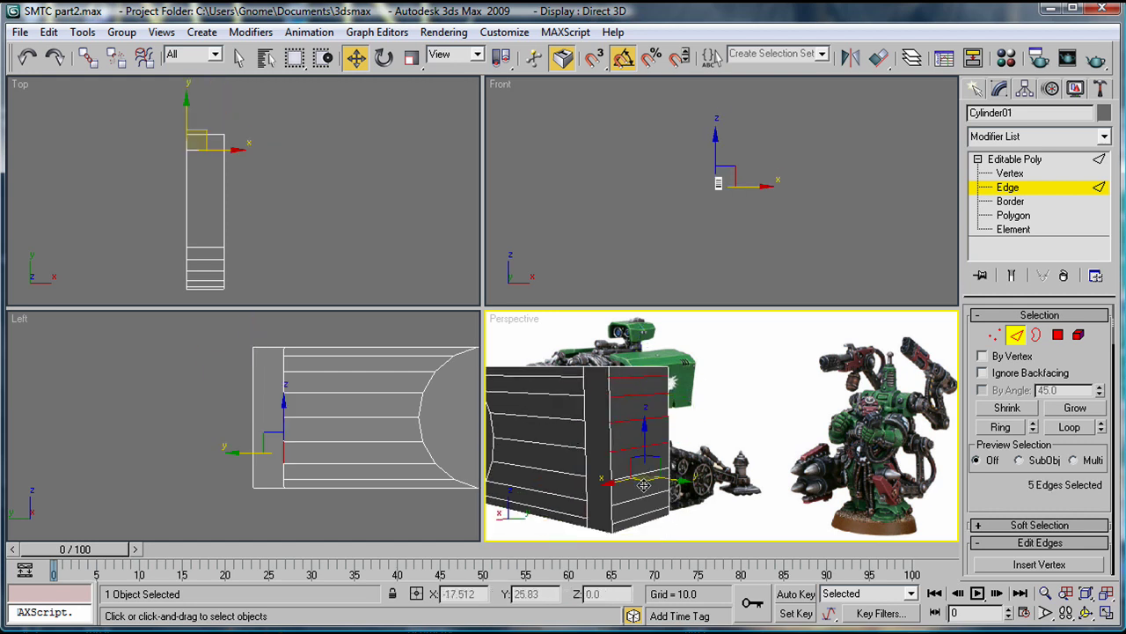
{"action": "key", "text": "ctrl+z"}
{"action": "left_click", "coordinate": [634, 477], "text": "ctrl"}
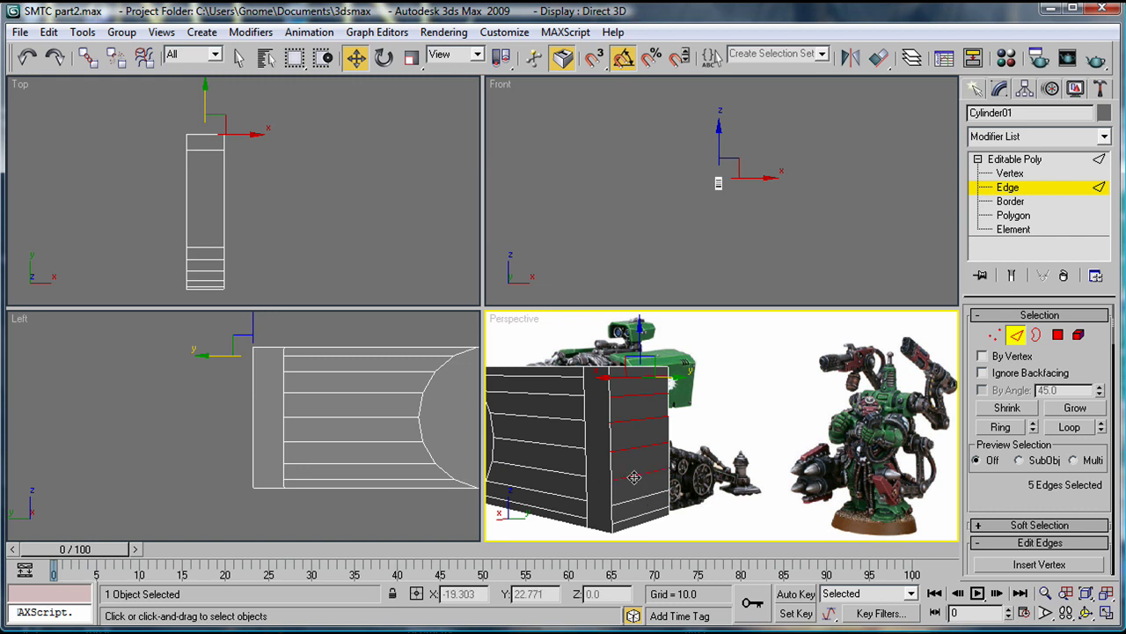
{"action": "key", "text": "Delete"}
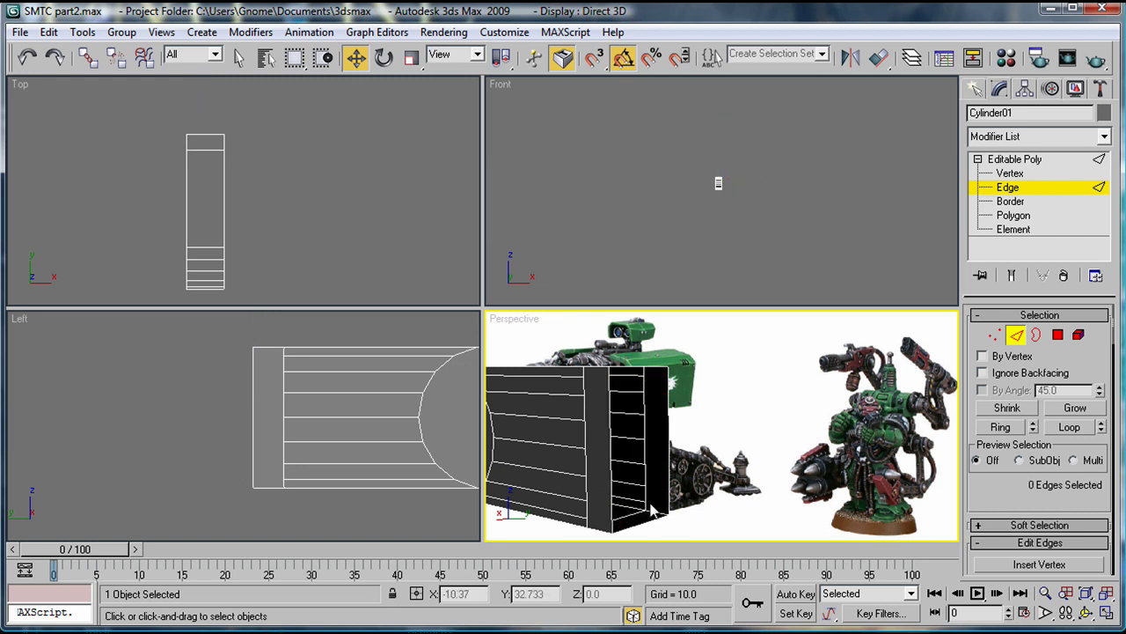
- Cap the open border at the end of the body with a single polygon
{"action": "left_click", "coordinate": [1036, 335]}
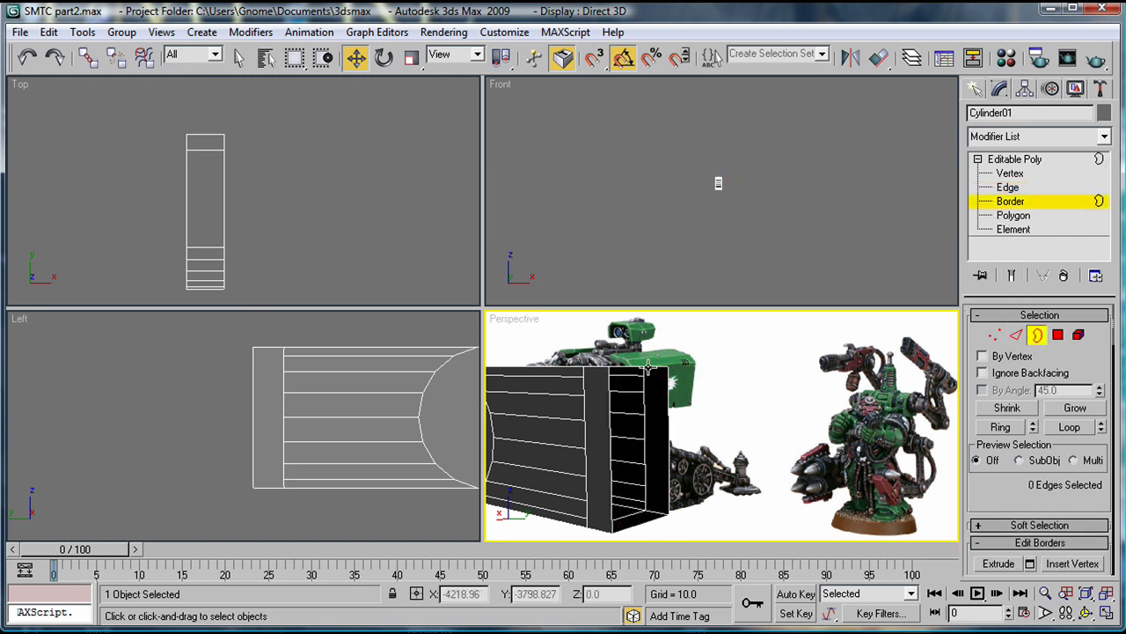
{"action": "left_click_drag", "start_coordinate": [985, 495], "coordinate": [986, 394]}
{"action": "left_click", "coordinate": [787, 415]}
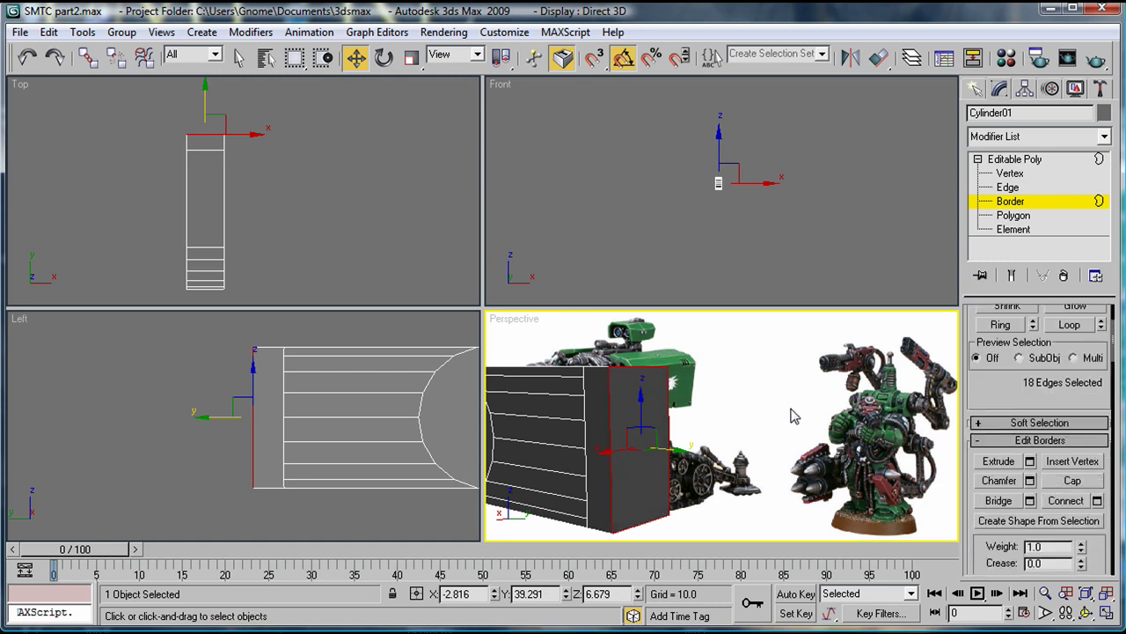
{"action": "middle_click_drag", "start_coordinate": [709, 449], "coordinate": [678, 459], "text": "alt"}
- Lower the upper edge of the end face along Z so the top of the end segment slopes down
{"action": "left_click", "coordinate": [1008, 188]}
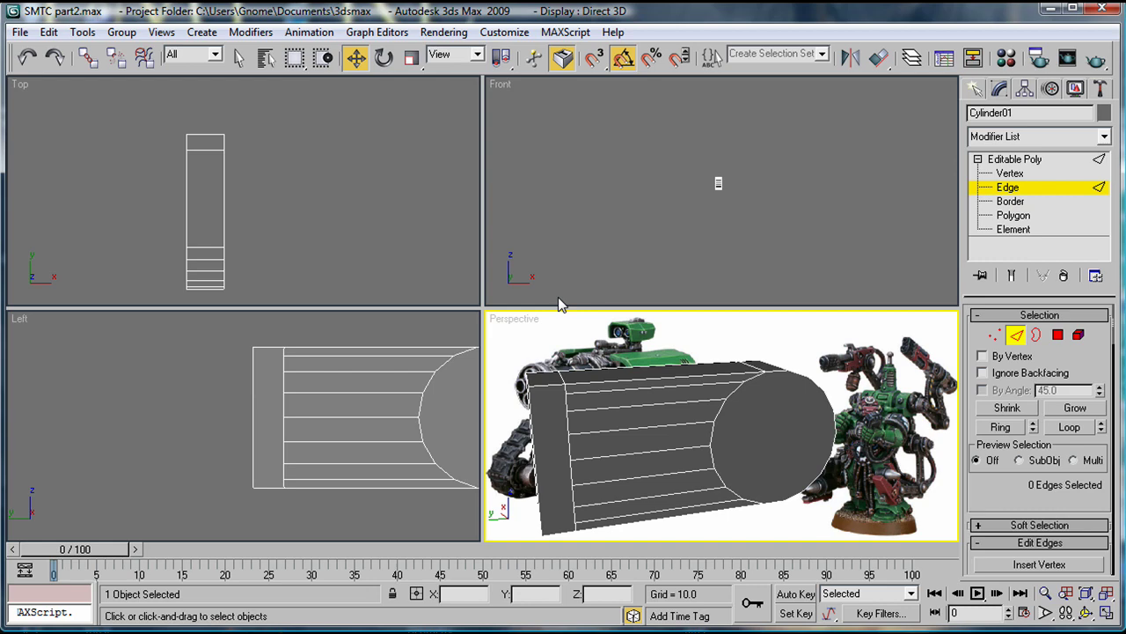
{"action": "left_click", "coordinate": [534, 376]}
{"action": "middle_click_drag", "start_coordinate": [529, 378], "coordinate": [633, 390], "text": "alt"}
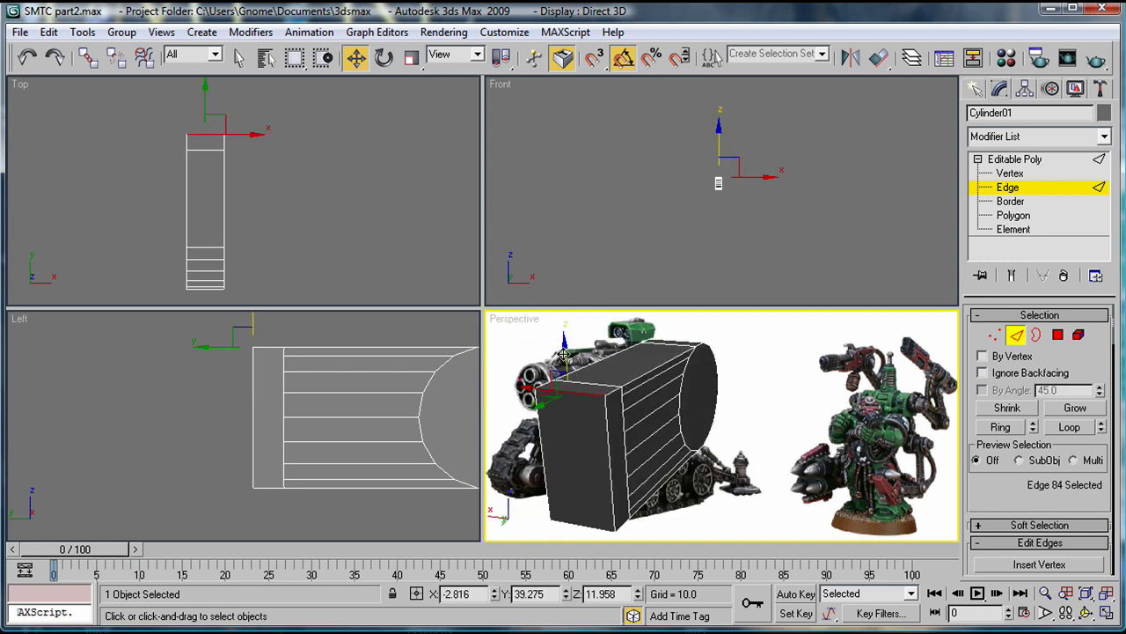
{"action": "left_click_drag", "start_coordinate": [566, 354], "coordinate": [569, 371]}
{"action": "middle_click_drag", "start_coordinate": [568, 371], "coordinate": [701, 376], "text": "alt"}
{"action": "middle_click_drag", "start_coordinate": [669, 450], "coordinate": [821, 464], "text": "alt"}
{"action": "middle_click_drag", "start_coordinate": [821, 463], "coordinate": [815, 267]}
- Delete the intermediate vertices along the end segment's outer edge in the Left viewport, including the stray ones near its upper corner
{"action": "left_click", "coordinate": [1009, 173]}
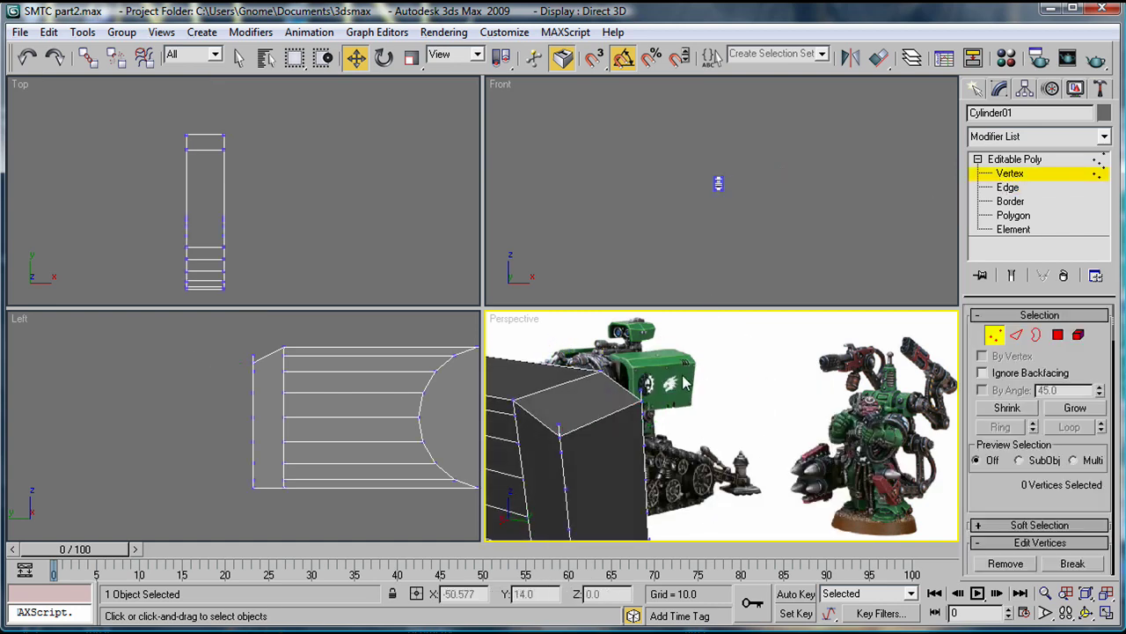
{"action": "scroll", "coordinate": [731, 369], "scroll_direction": "up", "scroll_amount": 5}
{"action": "middle_click_drag", "start_coordinate": [713, 395], "coordinate": [746, 332], "text": "alt"}
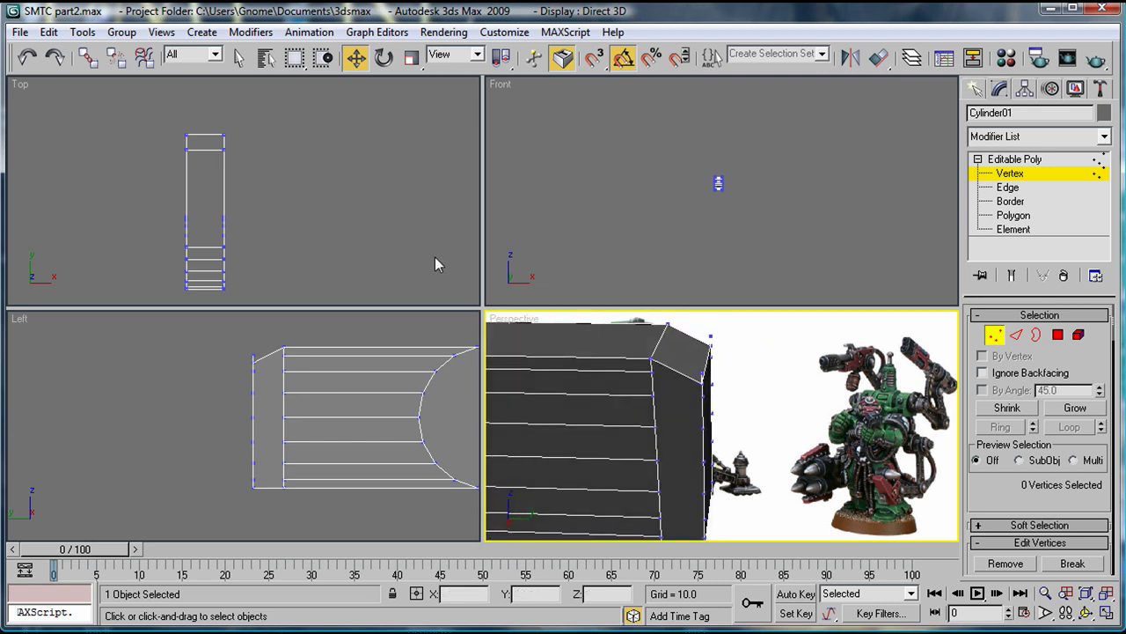
{"action": "scroll", "coordinate": [264, 405], "scroll_direction": "up", "scroll_amount": 3}
{"action": "left_click_drag", "start_coordinate": [230, 344], "coordinate": [281, 513]}
{"action": "key", "text": "Delete"}
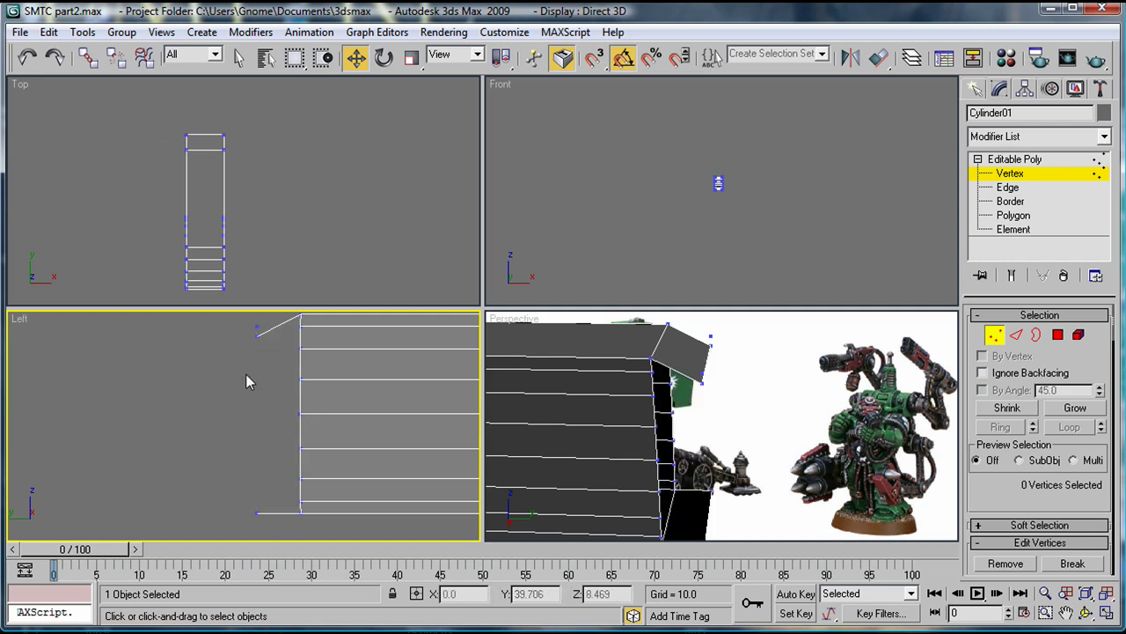
{"action": "left_click_drag", "start_coordinate": [235, 319], "coordinate": [276, 331]}
{"action": "key", "text": "Delete"}
{"action": "middle_click_drag", "start_coordinate": [776, 435], "coordinate": [831, 356]}
{"action": "middle_click_drag", "start_coordinate": [814, 395], "coordinate": [800, 422], "text": "alt"}
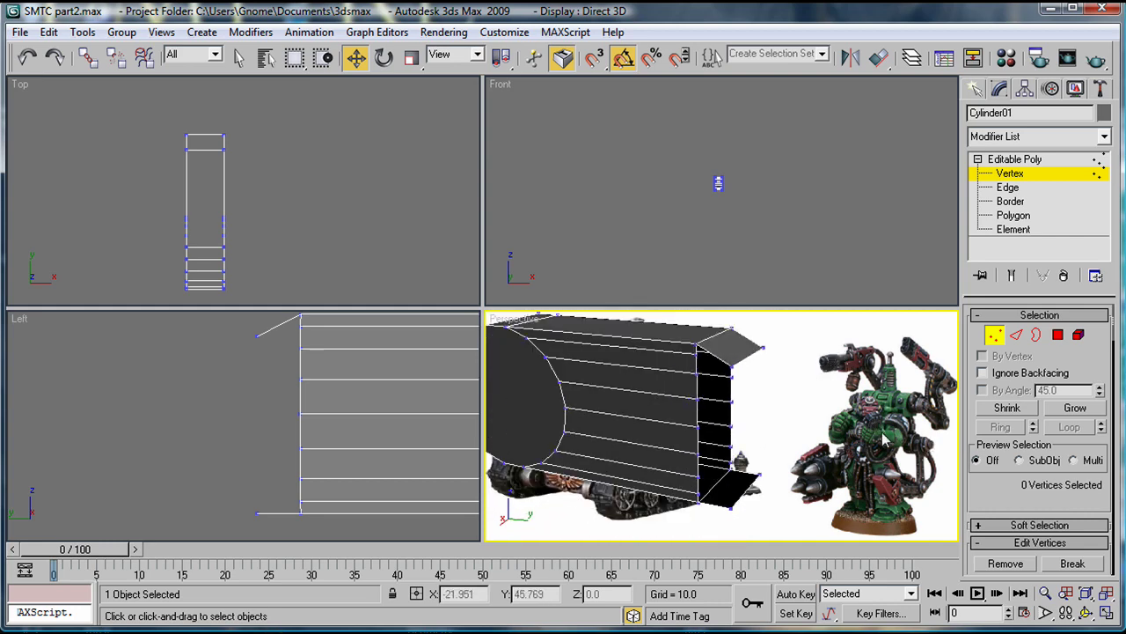
- Delete the intermediate vertices between the top and bottom corners where the end segment meets the long body
{"action": "left_click_drag", "start_coordinate": [307, 322], "coordinate": [298, 510]}
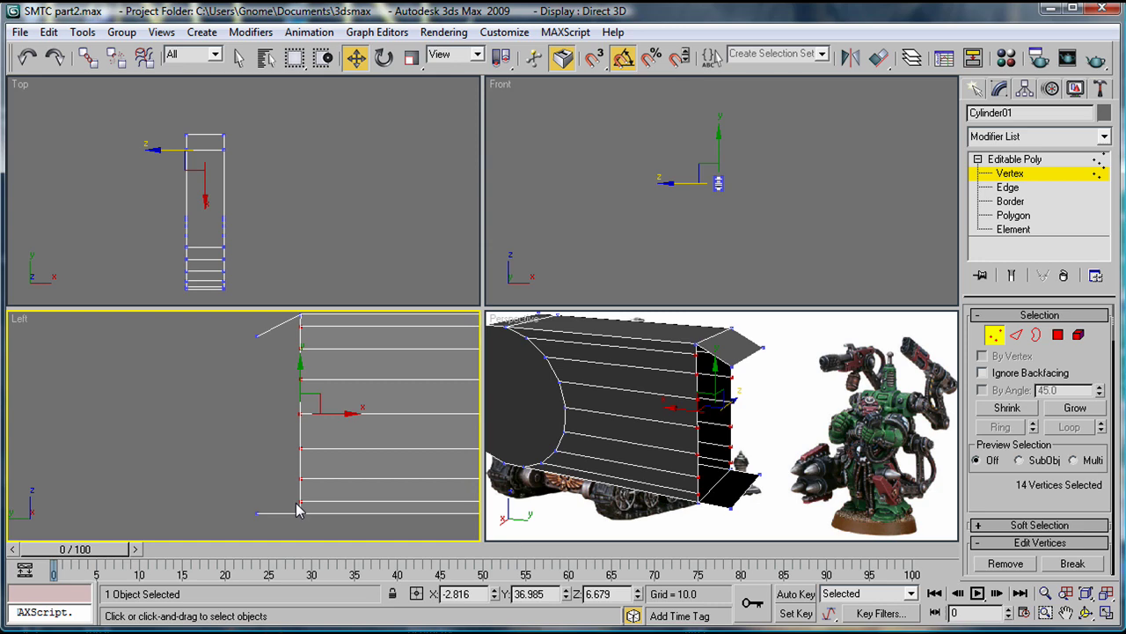
{"action": "key", "text": "Delete"}
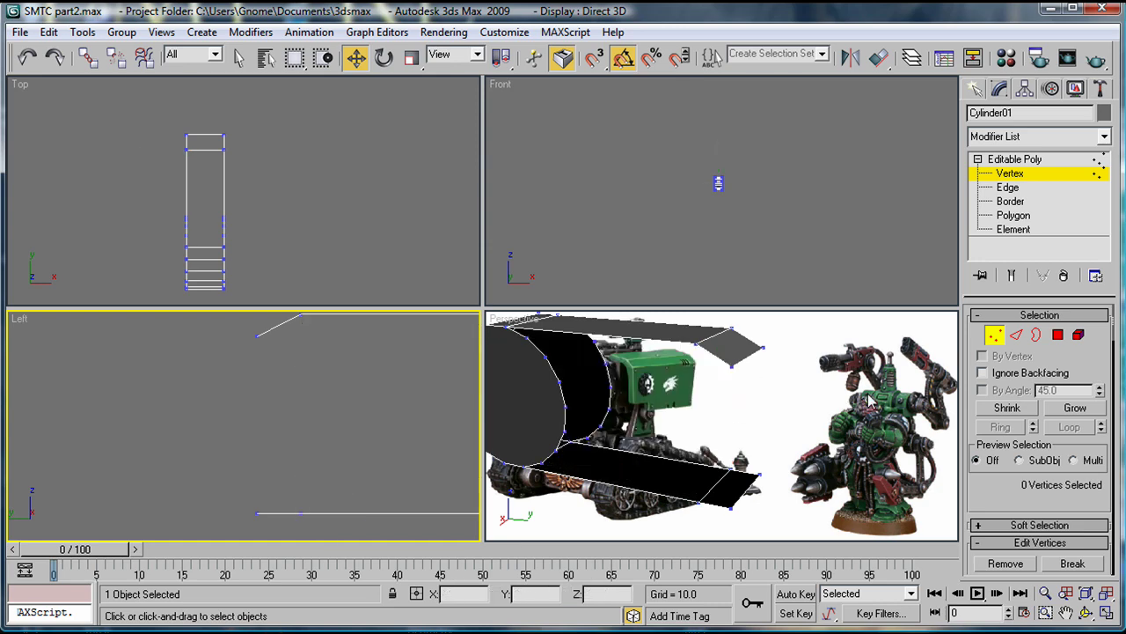
{"action": "middle_click_drag", "start_coordinate": [762, 396], "coordinate": [915, 423], "text": "alt"}
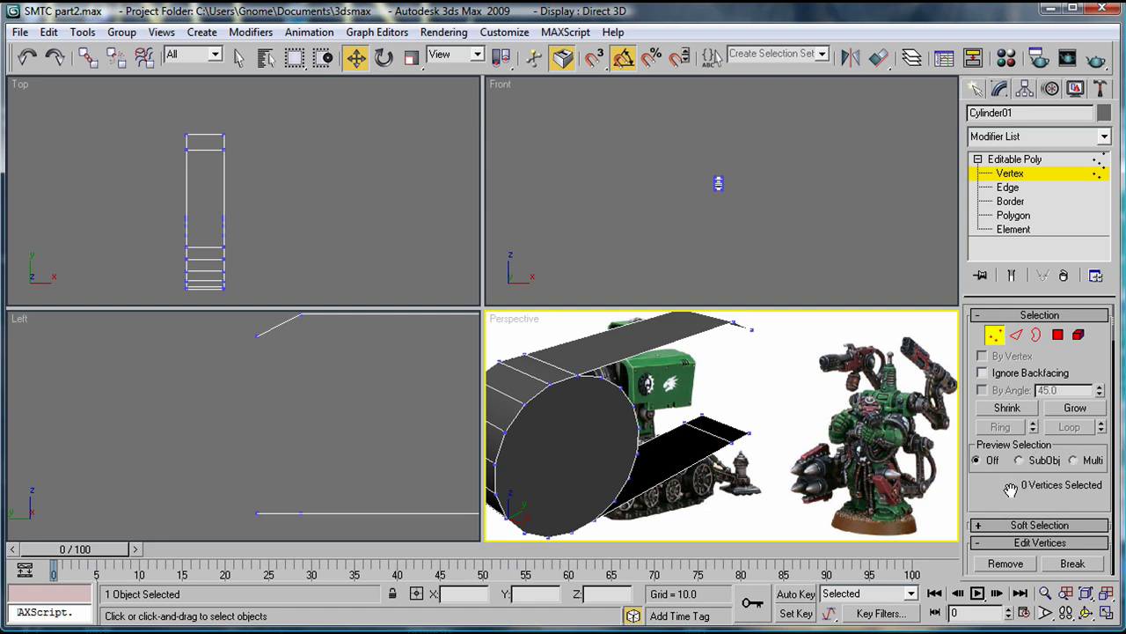
- Create a single polygon for the body's open side, following the rounded end's vertices and the body's top and bottom corners
{"action": "left_click", "coordinate": [1058, 334]}
{"action": "scroll", "coordinate": [1003, 413], "scroll_direction": "down", "scroll_amount": 4}
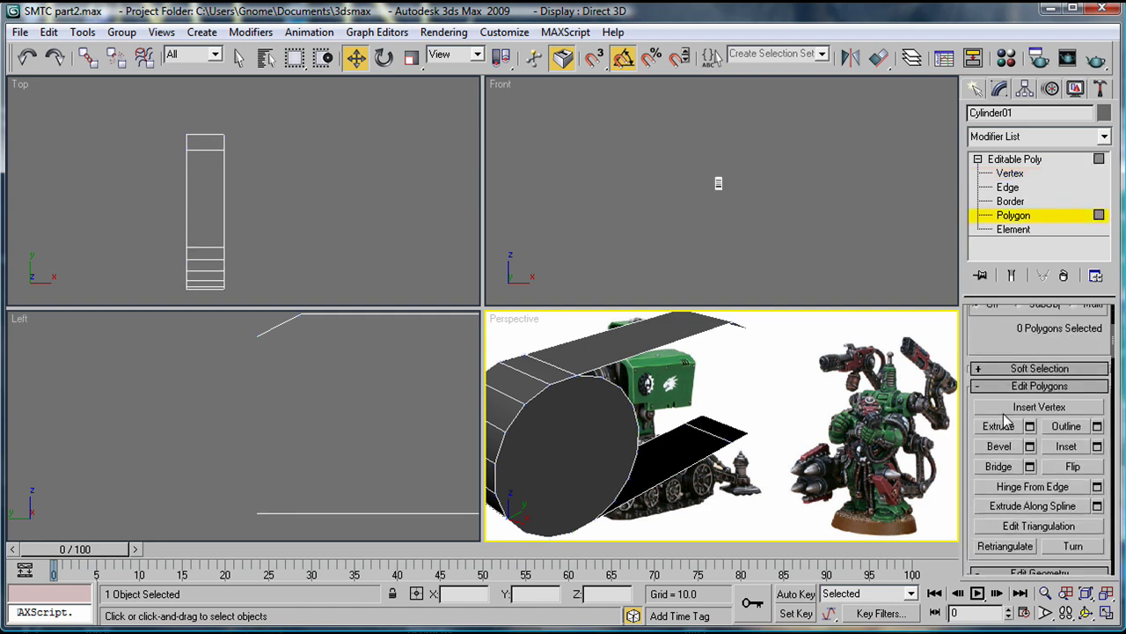
{"action": "left_click_drag", "start_coordinate": [970, 506], "coordinate": [991, 286]}
{"action": "left_click", "coordinate": [1003, 465]}
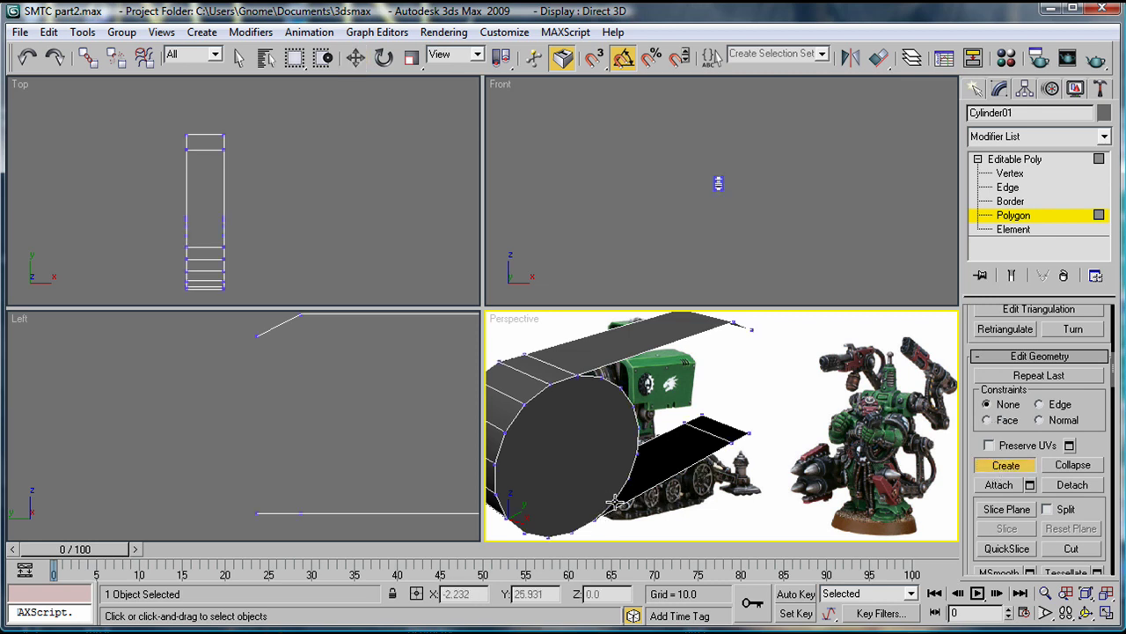
{"action": "left_click", "coordinate": [638, 452]}
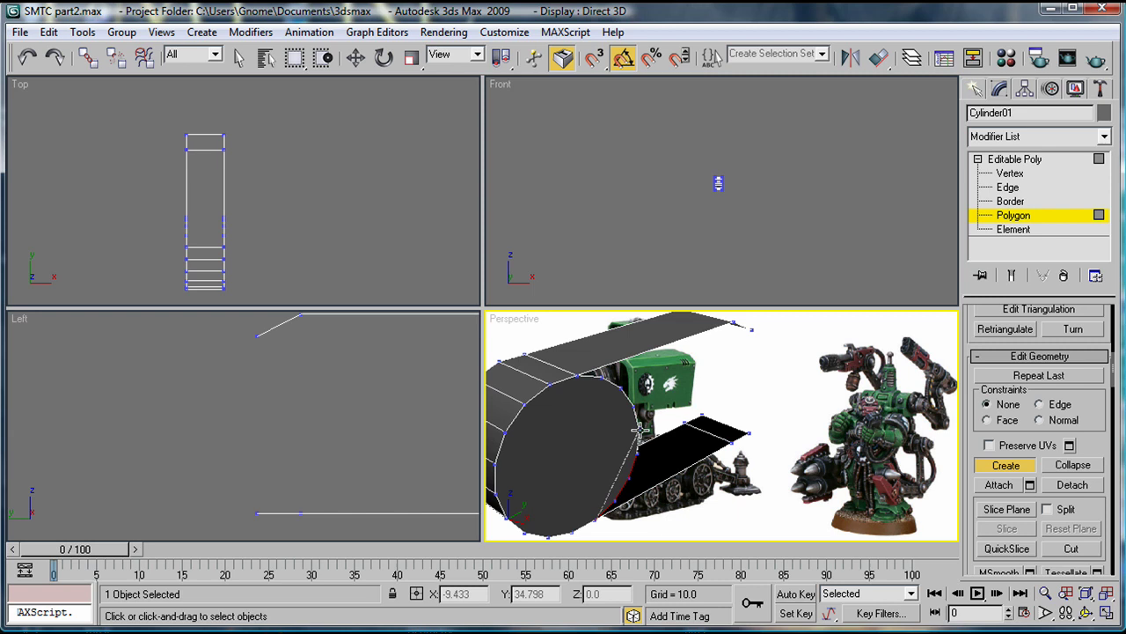
{"action": "left_click", "coordinate": [640, 430]}
{"action": "left_click", "coordinate": [632, 407]}
{"action": "left_click", "coordinate": [622, 387]}
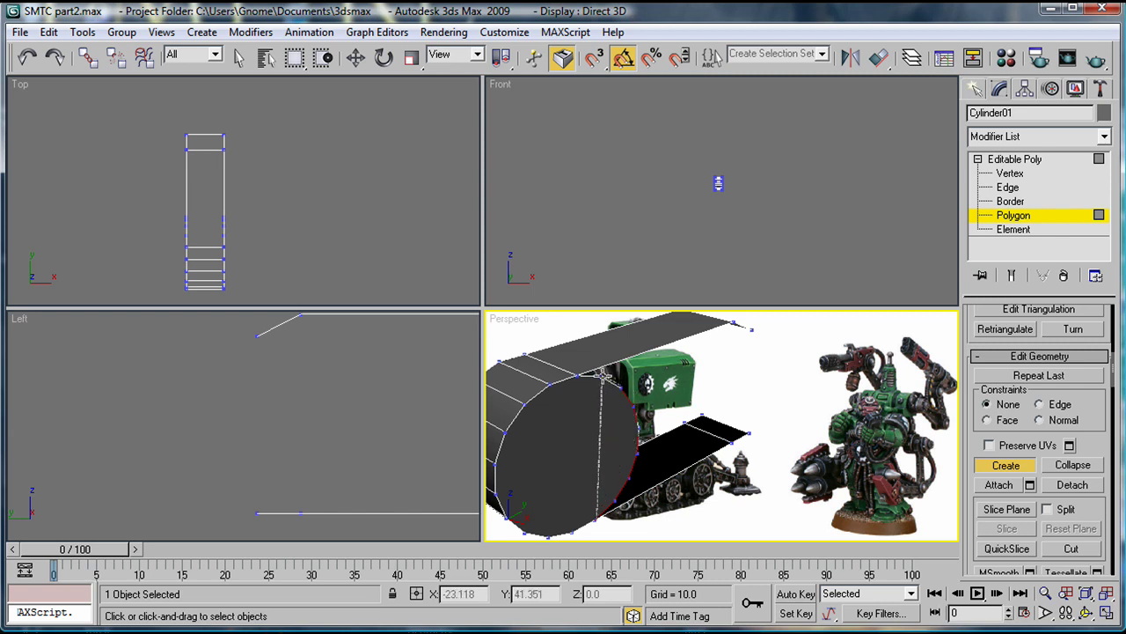
{"action": "left_click", "coordinate": [603, 378]}
{"action": "left_click", "coordinate": [577, 375]}
{"action": "left_click", "coordinate": [733, 324]}
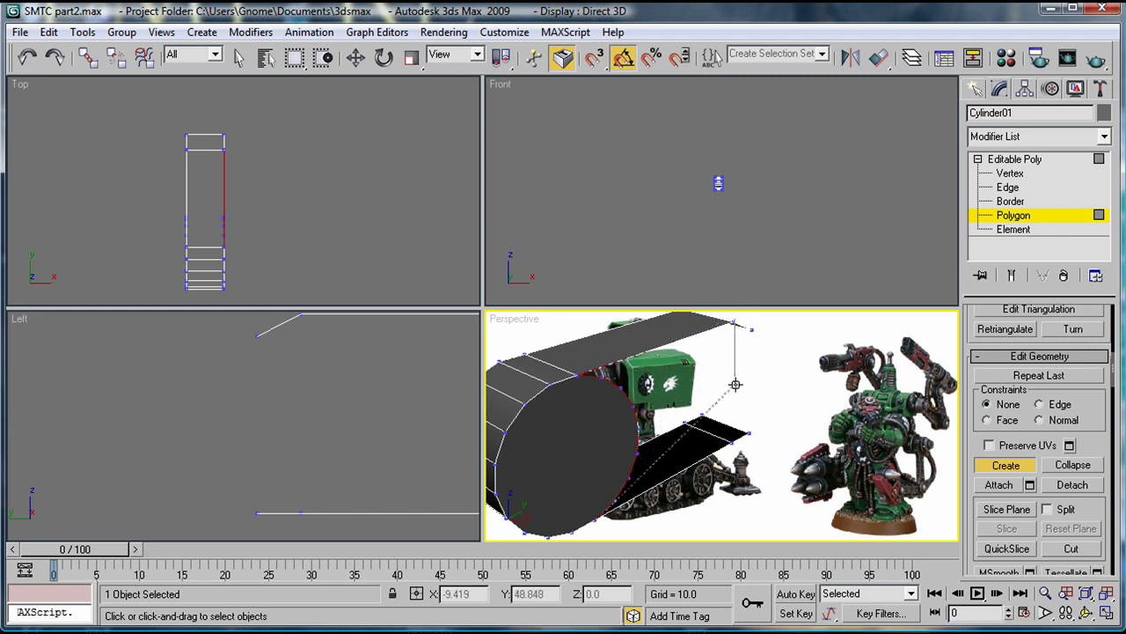
{"action": "left_click", "coordinate": [731, 442]}
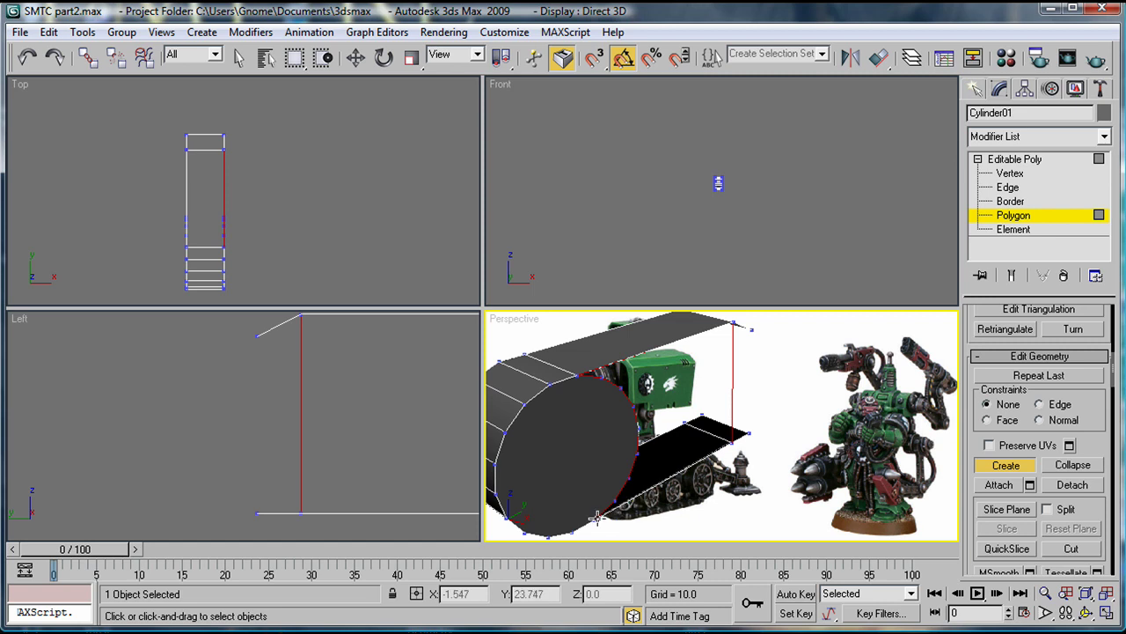
{"action": "left_click", "coordinate": [594, 519]}
- Create a four-sided polygon closing the same side of the sloped end segment
{"action": "middle_click_drag", "start_coordinate": [787, 428], "coordinate": [637, 420], "text": "alt"}
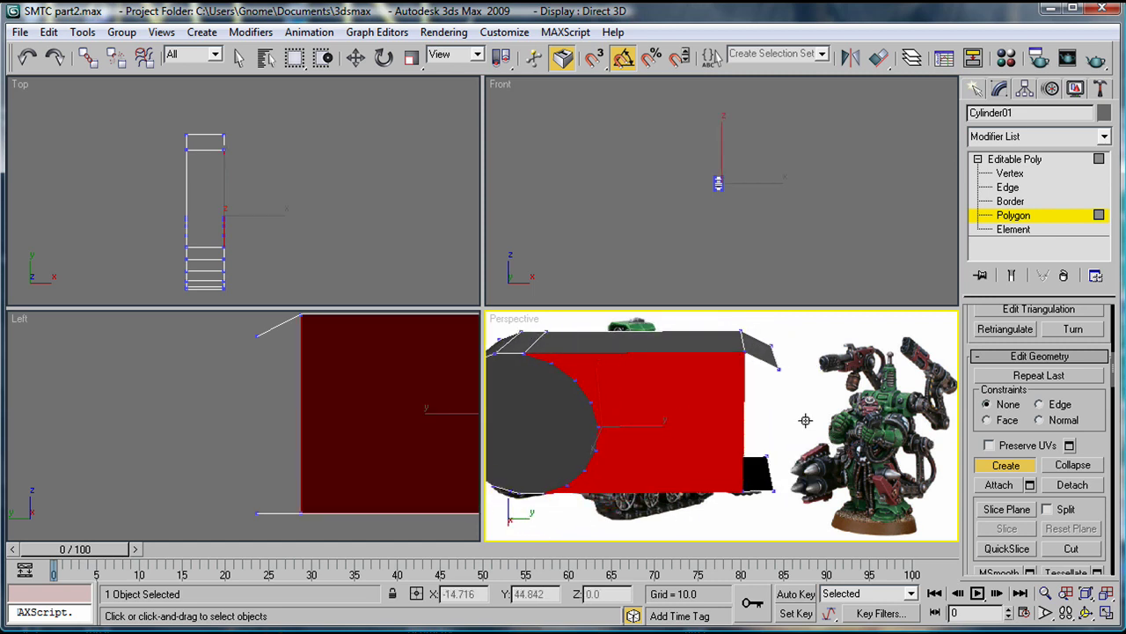
{"action": "left_click", "coordinate": [743, 489]}
{"action": "left_click", "coordinate": [744, 351]}
{"action": "left_click", "coordinate": [779, 369]}
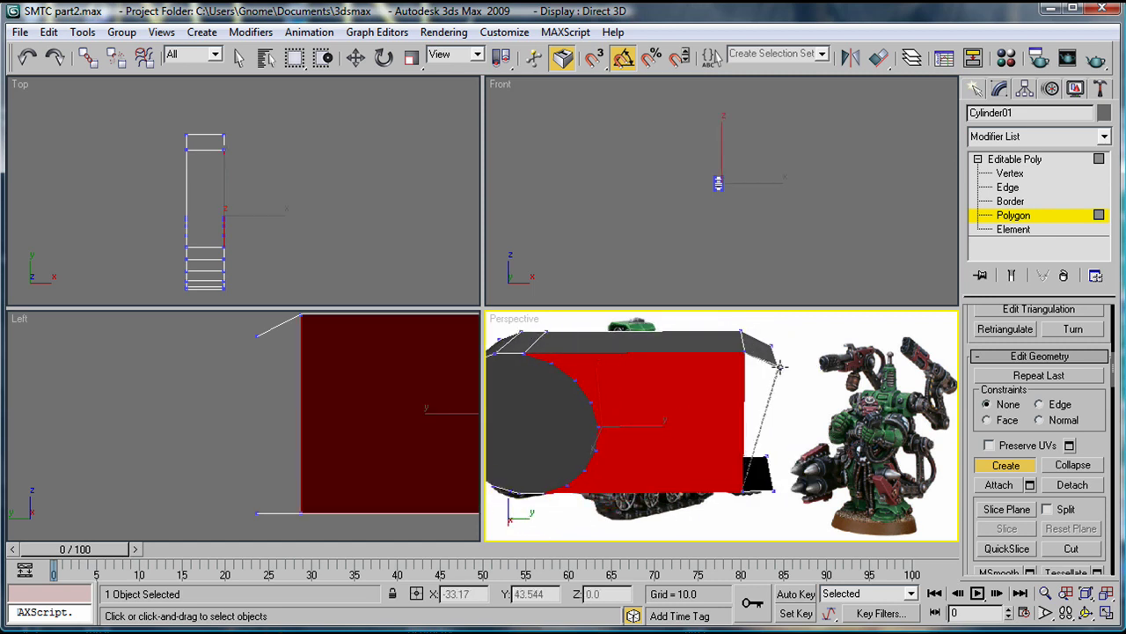
{"action": "left_click", "coordinate": [773, 489]}
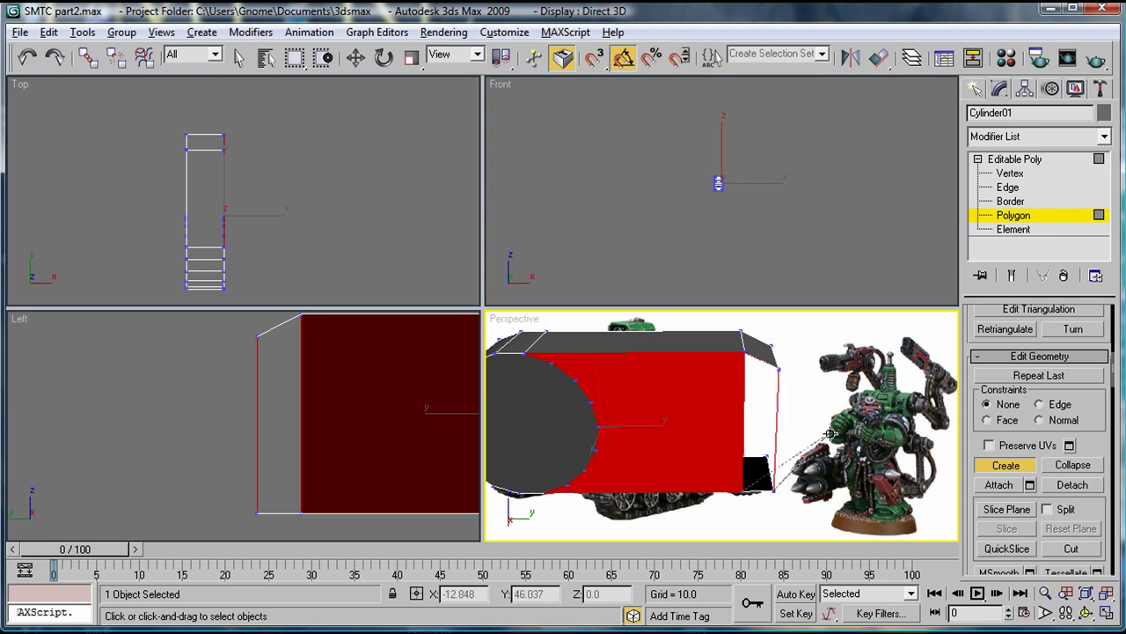
{"action": "left_click", "coordinate": [740, 492]}
{"action": "middle_click_drag", "start_coordinate": [833, 434], "coordinate": [701, 399], "text": "alt"}
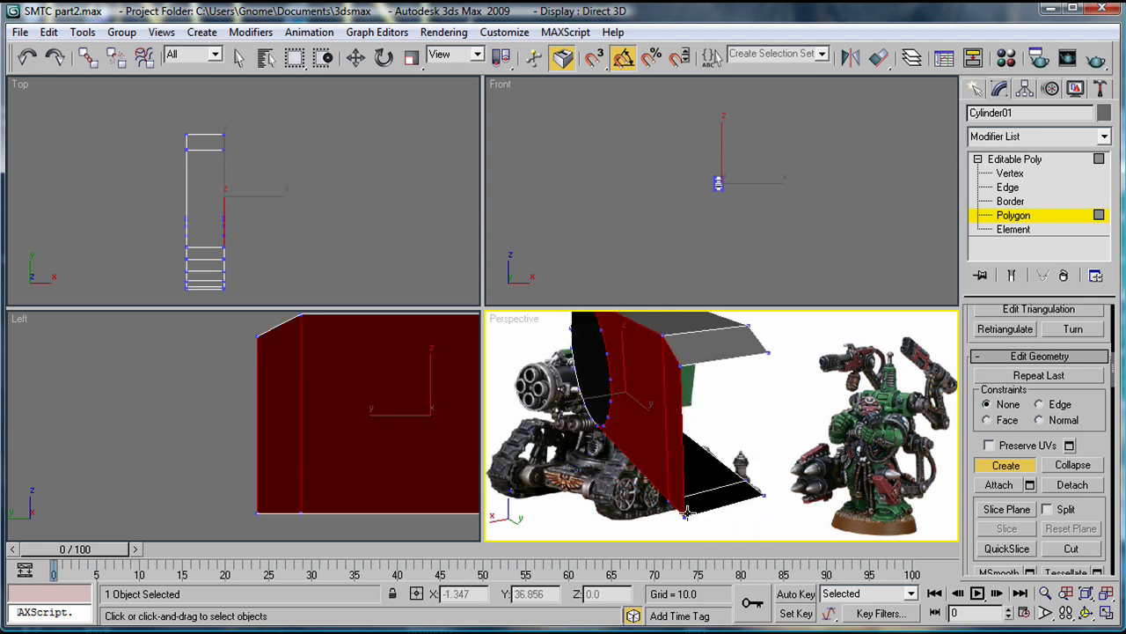
{"action": "left_click", "coordinate": [680, 362]}
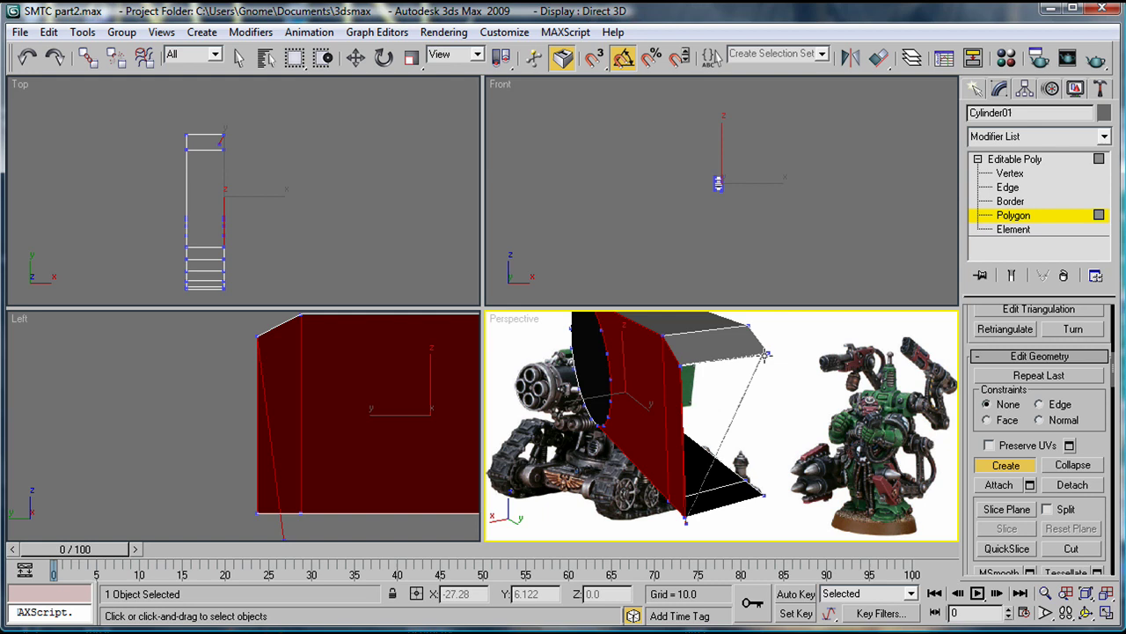
{"action": "left_click", "coordinate": [770, 353]}
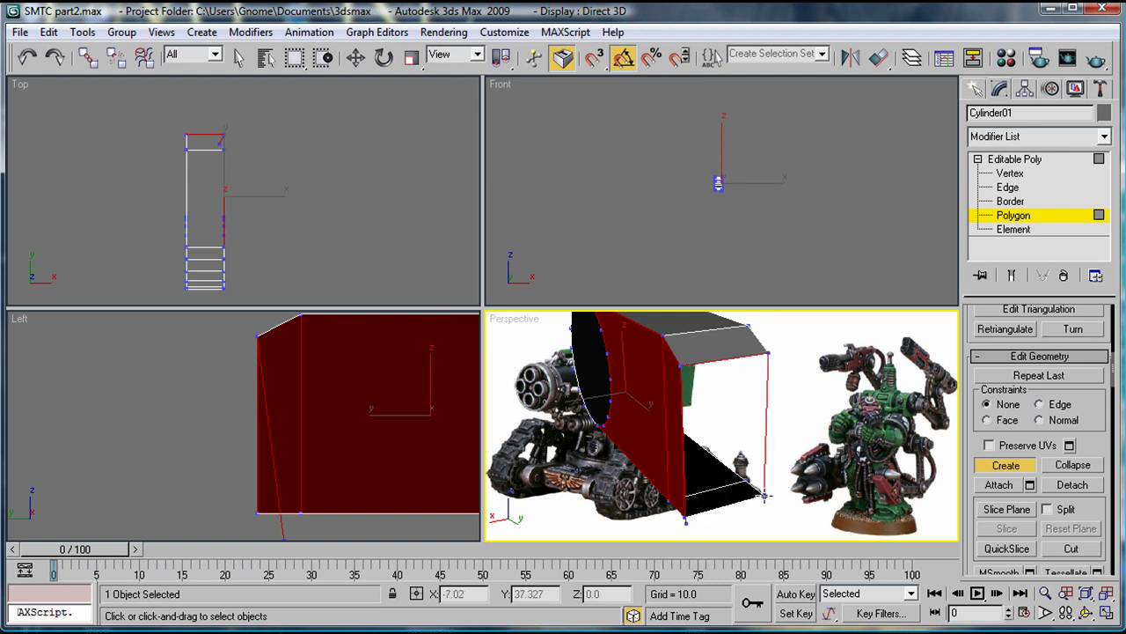
{"action": "double_click", "coordinate": [764, 494]}
- Create a four-sided polygon across the open end, joining the sloped strip's lower corners to the bottom strip's corners
{"action": "middle_click_drag", "start_coordinate": [797, 468], "coordinate": [703, 383], "text": "alt"}
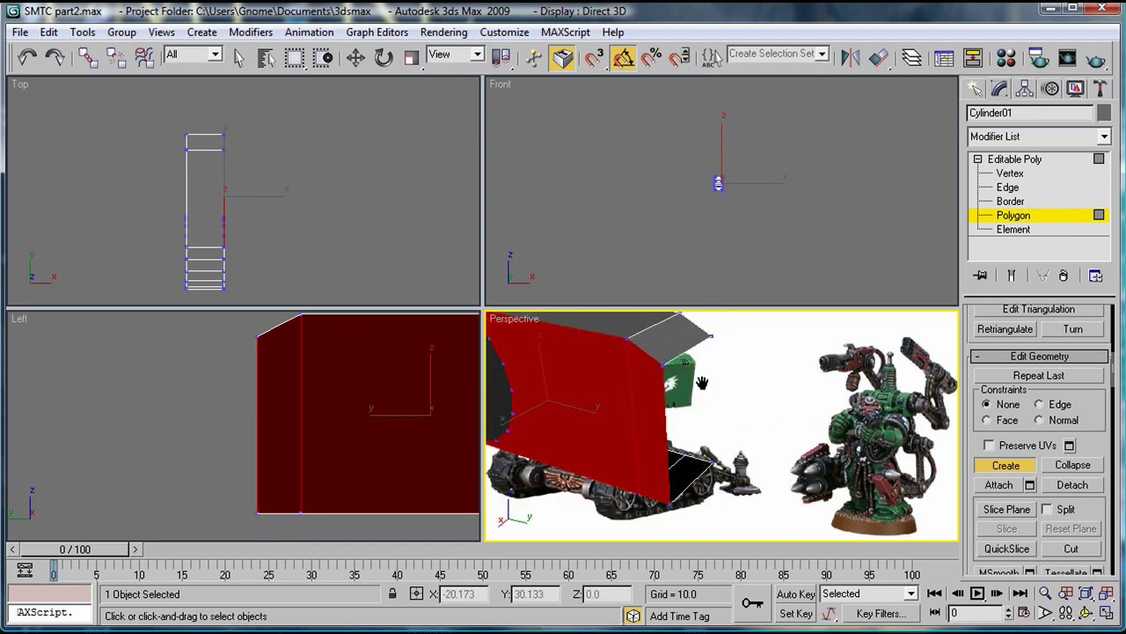
{"action": "left_click", "coordinate": [713, 334]}
{"action": "left_click", "coordinate": [712, 461]}
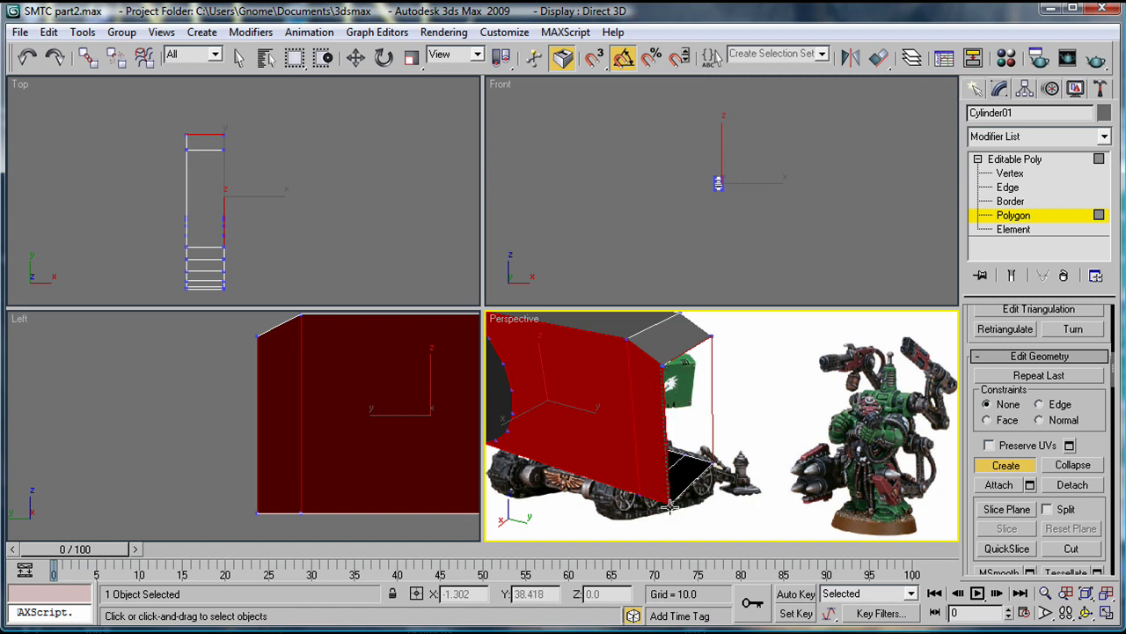
{"action": "double_click", "coordinate": [669, 506]}
{"action": "middle_click_drag", "start_coordinate": [724, 451], "coordinate": [549, 437], "text": "alt"}
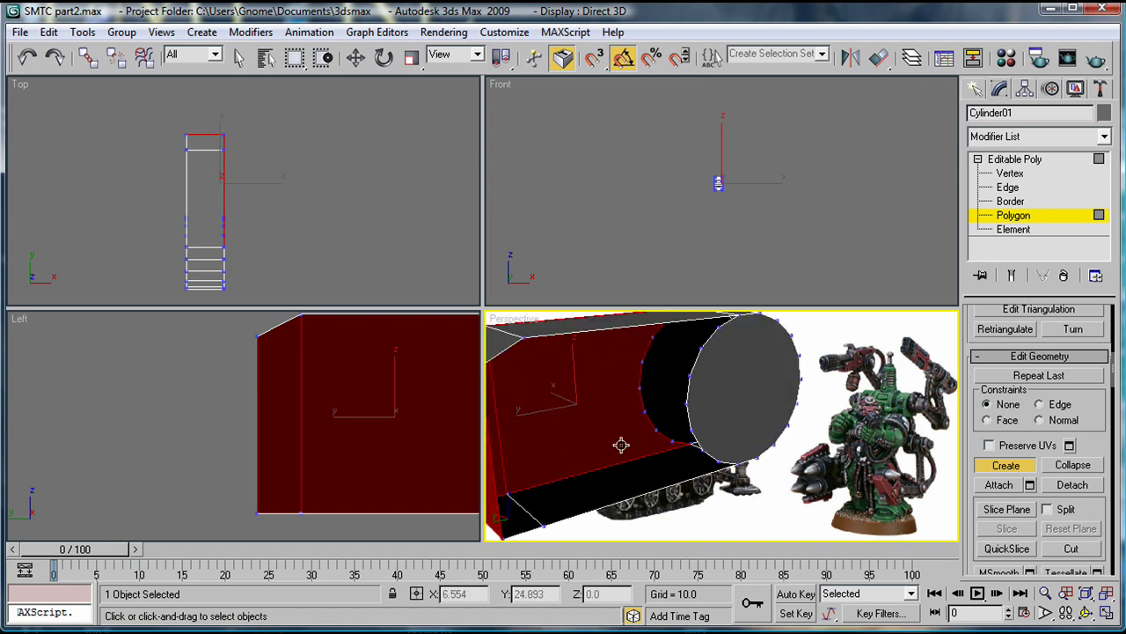
- Create a four-sided polygon closing the remaining open side of the sloped end segment
{"action": "middle_click_drag", "start_coordinate": [621, 446], "coordinate": [656, 442]}
{"action": "left_click", "coordinate": [525, 526]}
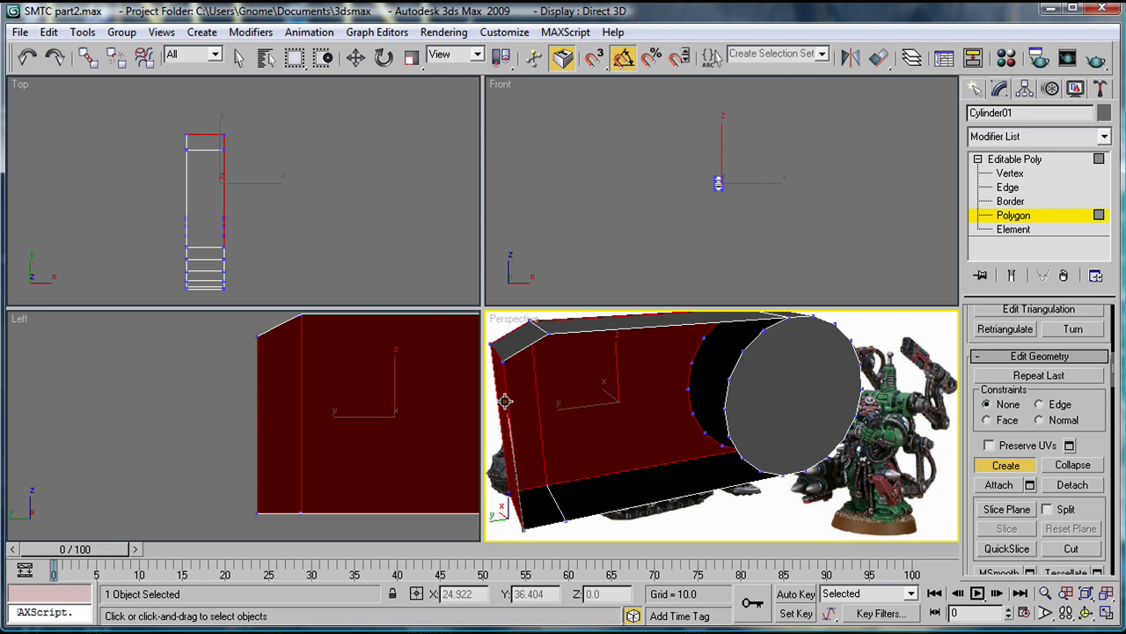
{"action": "left_click", "coordinate": [503, 361]}
{"action": "left_click", "coordinate": [549, 333]}
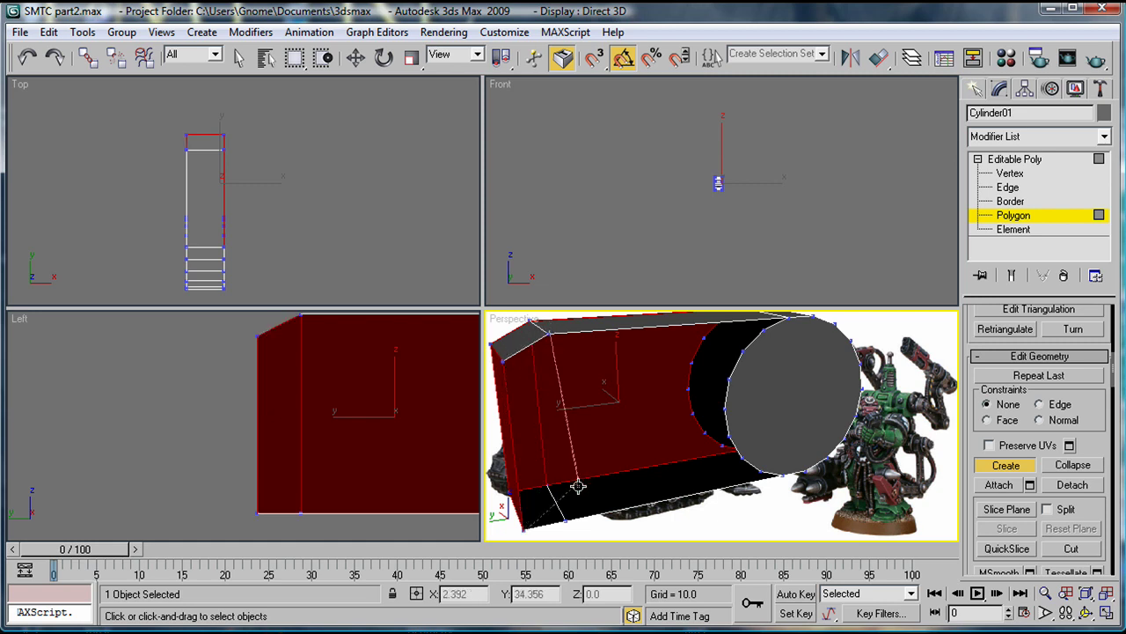
{"action": "left_click", "coordinate": [567, 519]}
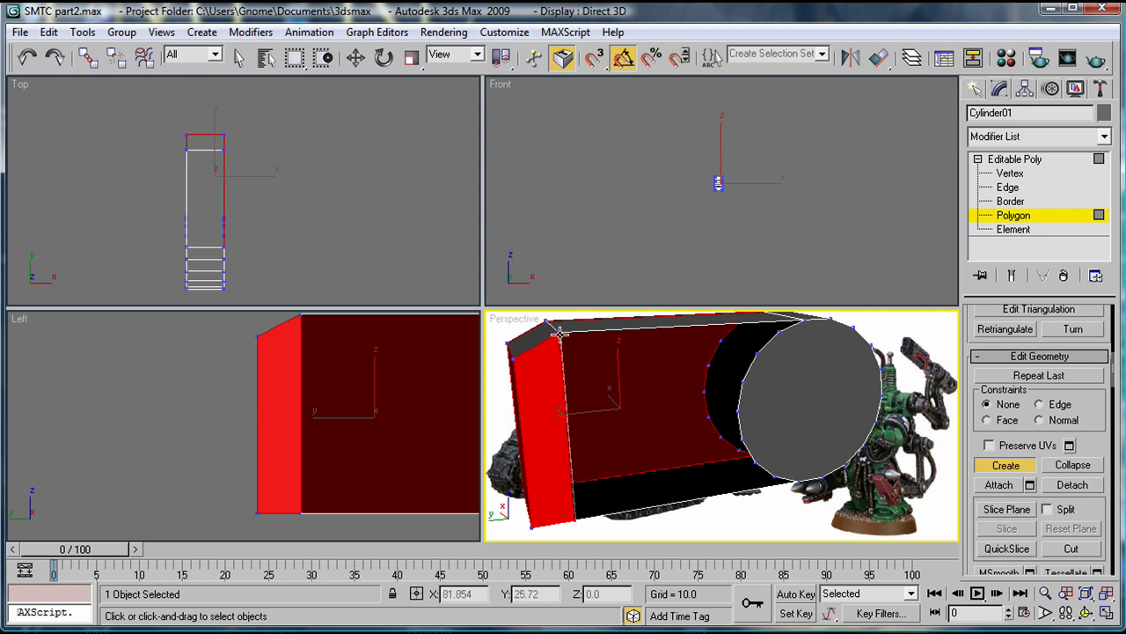
- Create a polygon closing the body's remaining open side, following the rounded end's vertices and the body's top and bottom corners
{"action": "left_click", "coordinate": [576, 518]}
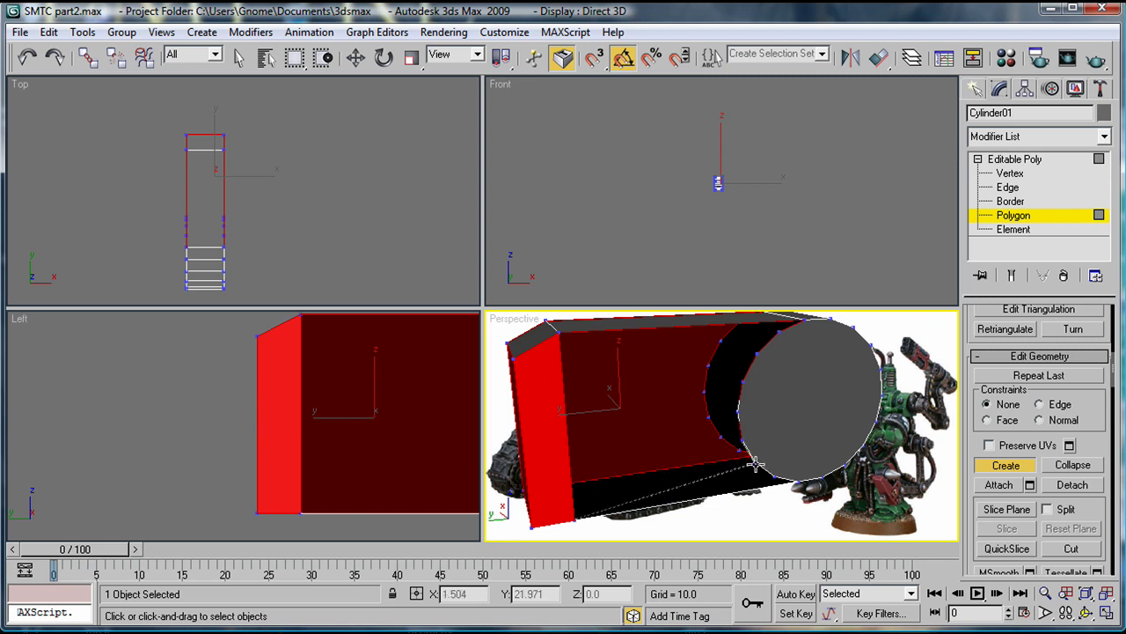
{"action": "left_click", "coordinate": [796, 482]}
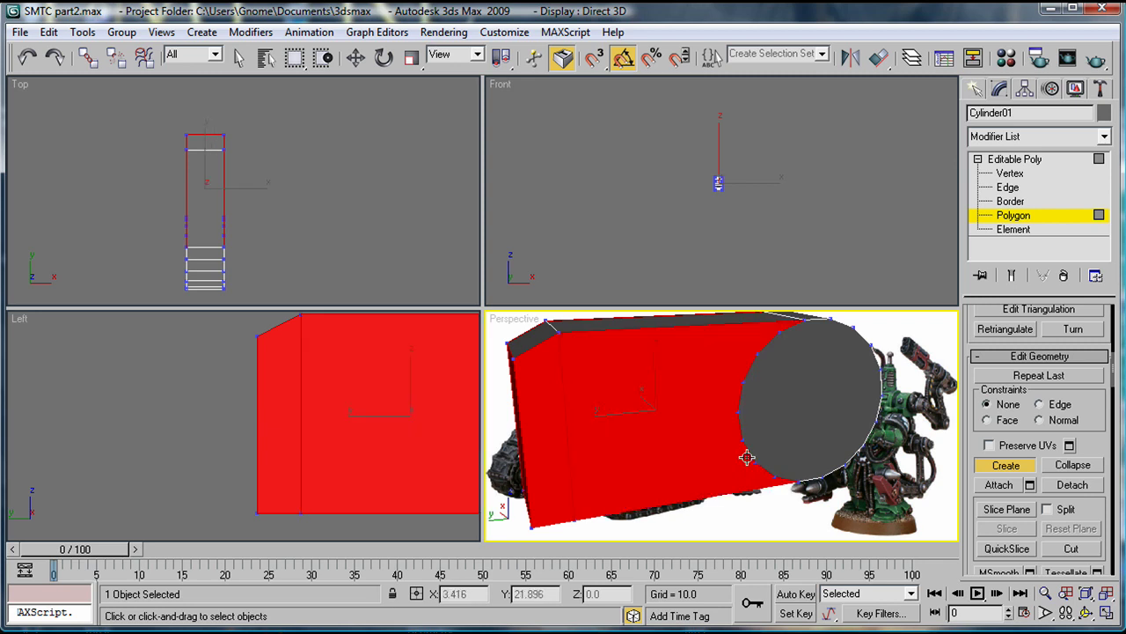
{"action": "middle_click_drag", "start_coordinate": [782, 473], "coordinate": [799, 361], "text": "alt"}
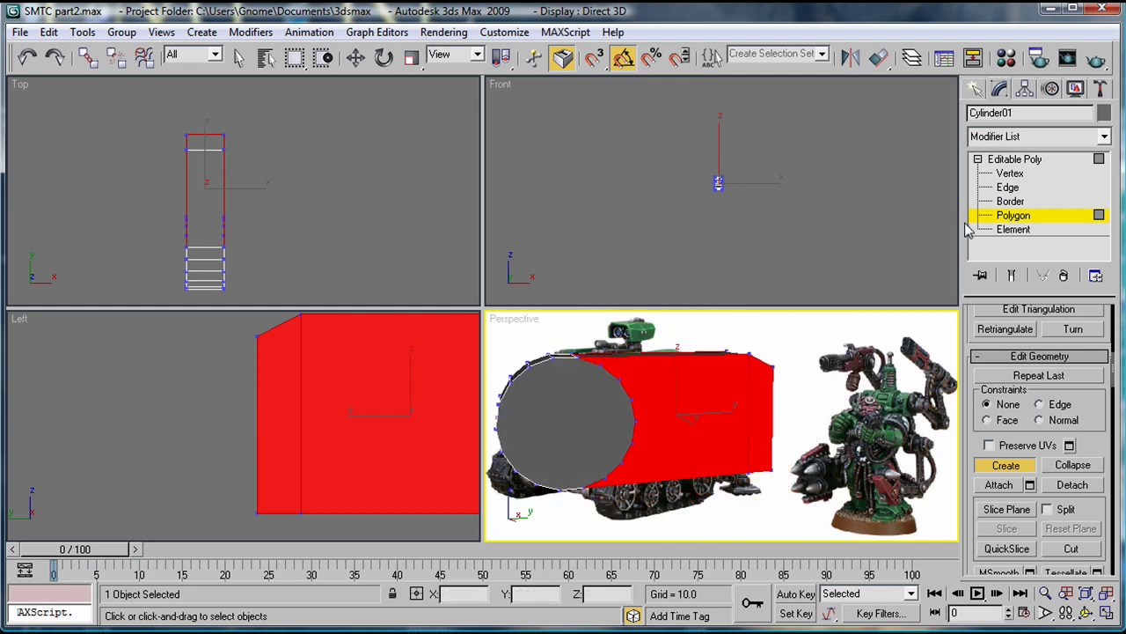
{"action": "left_click", "coordinate": [1015, 163]}
{"action": "middle_click_drag", "start_coordinate": [783, 403], "coordinate": [714, 450], "text": "alt"}
- Move the flat polygon at the sloped end outward along Y to about 40.08, lengthening the end segment
{"action": "left_click", "coordinate": [1023, 215]}
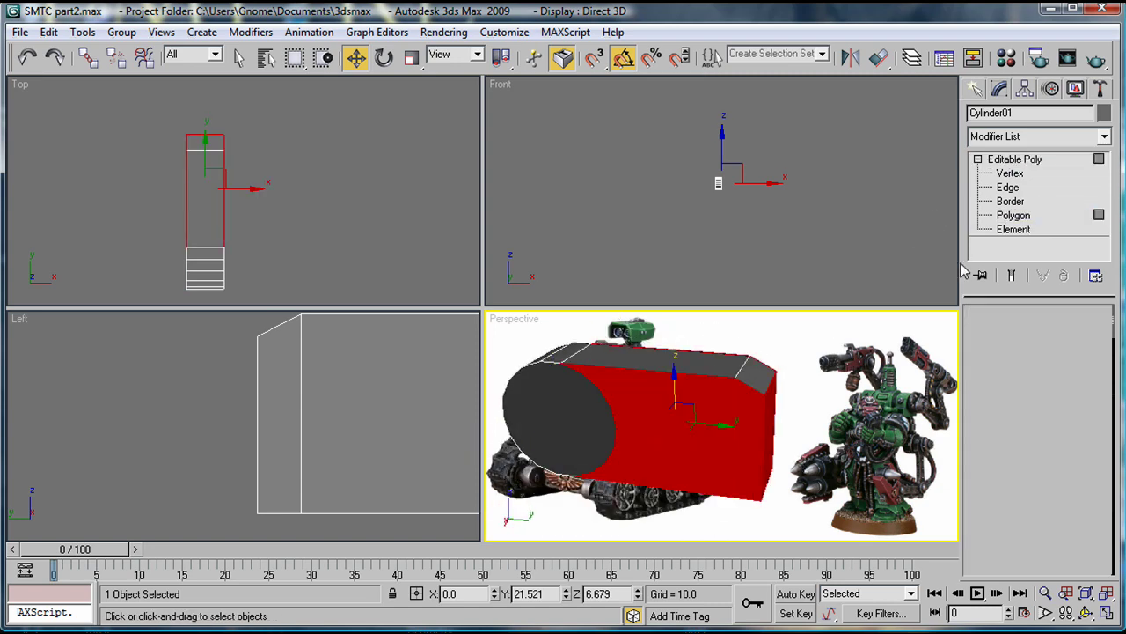
{"action": "left_click", "coordinate": [766, 398]}
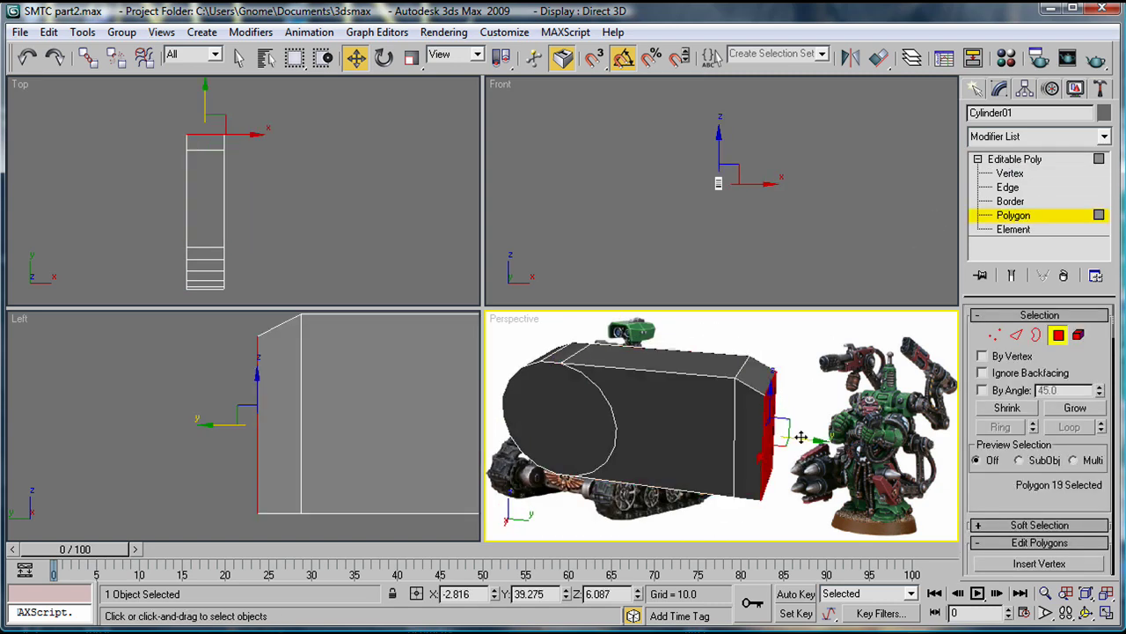
{"action": "left_click_drag", "start_coordinate": [806, 441], "coordinate": [821, 449]}
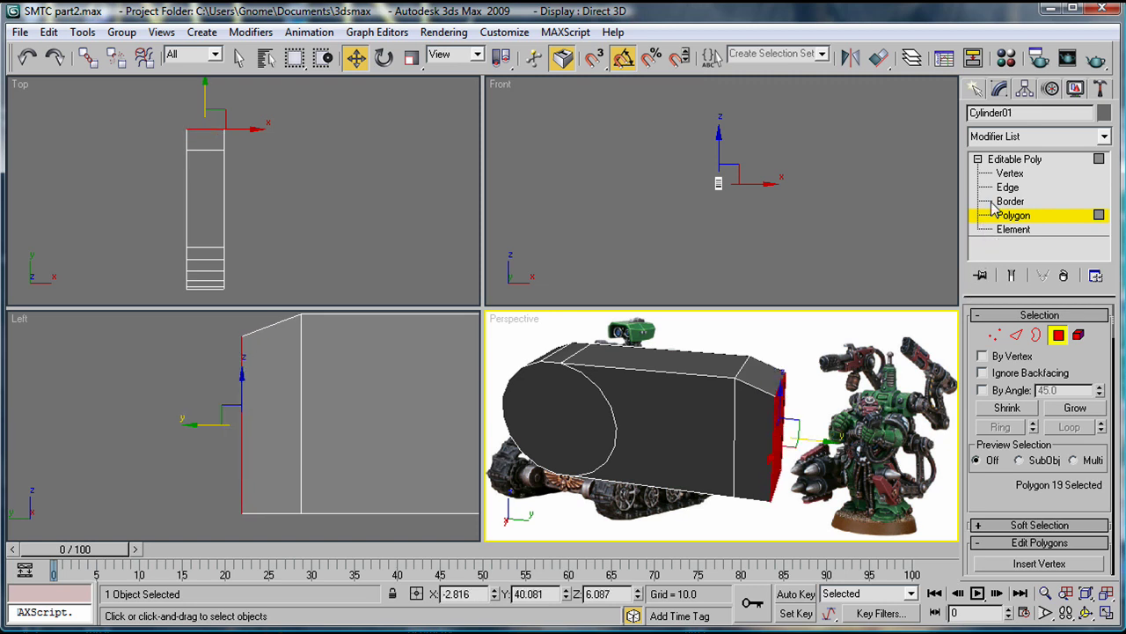
- Inset the circular side polygon of the rounded end as a group by 2.79
{"action": "left_click", "coordinate": [548, 397]}
{"action": "middle_click_drag", "start_coordinate": [578, 393], "coordinate": [944, 397], "text": "alt"}
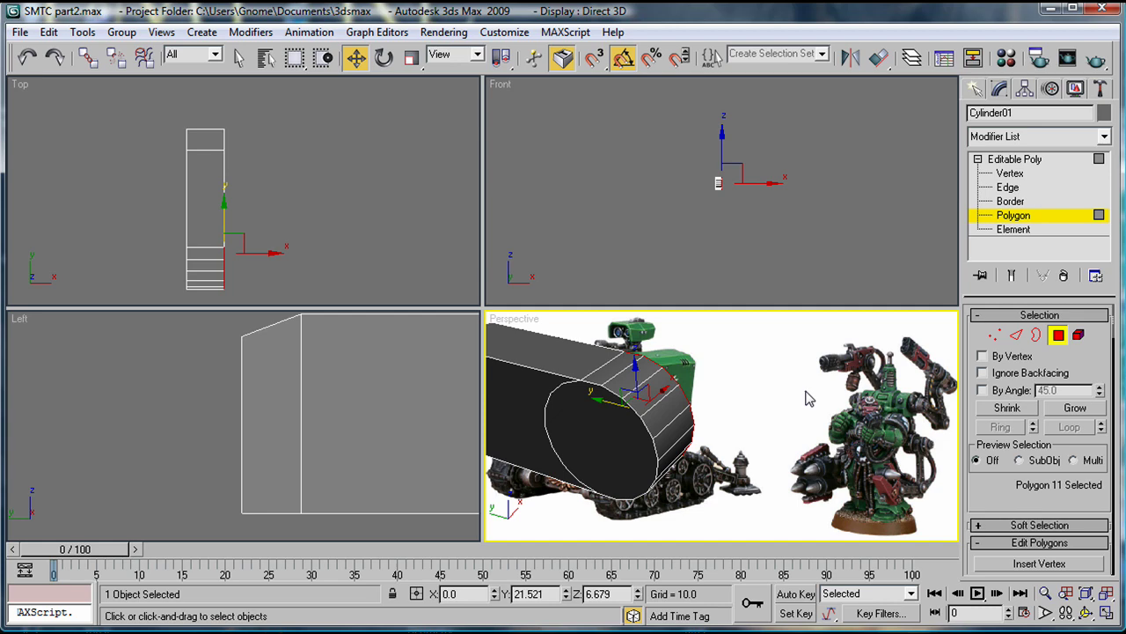
{"action": "middle_click_drag", "start_coordinate": [766, 406], "coordinate": [901, 430], "text": "alt"}
{"action": "middle_click_drag", "start_coordinate": [747, 384], "coordinate": [618, 398], "text": "alt"}
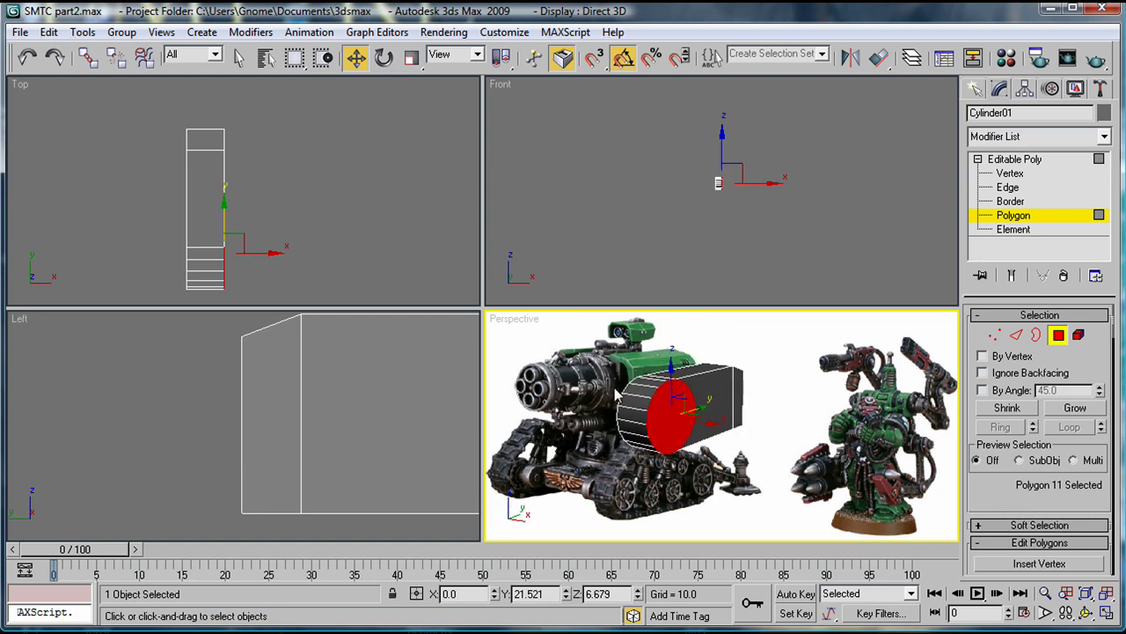
{"action": "scroll", "coordinate": [1091, 459], "scroll_direction": "down", "scroll_amount": 5}
{"action": "left_click", "coordinate": [1097, 468]}
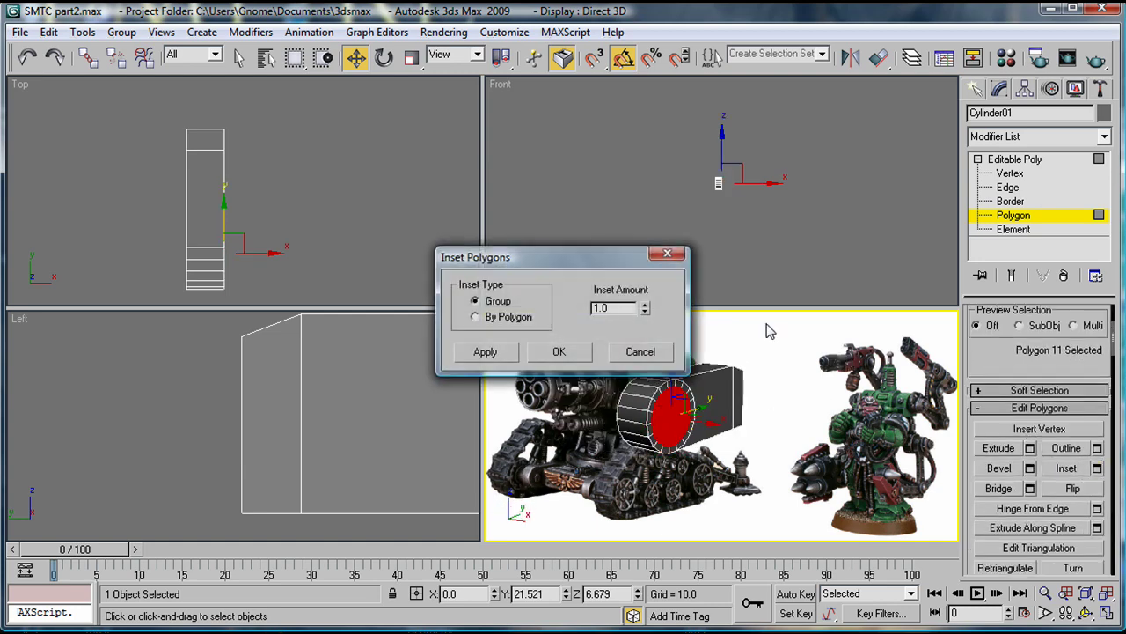
{"action": "left_click_drag", "start_coordinate": [657, 346], "coordinate": [656, 187]}
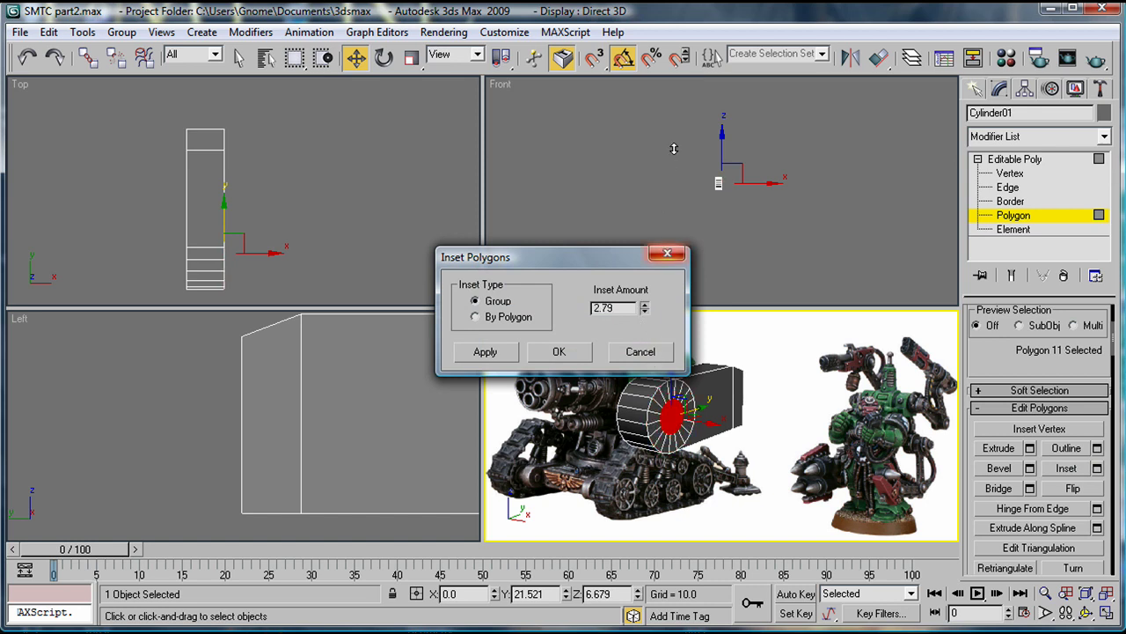
{"action": "left_click", "coordinate": [566, 352]}
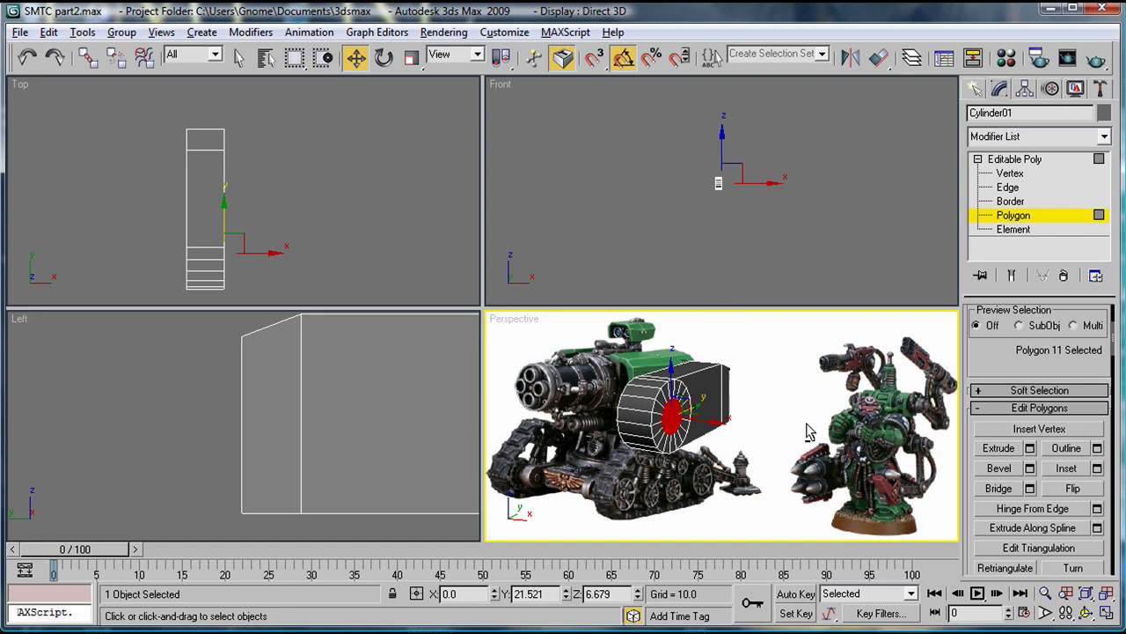
- Bevel the inset circular polygon as a group with height 0.4 and outline amount -0.28
{"action": "left_click", "coordinate": [1029, 468]}
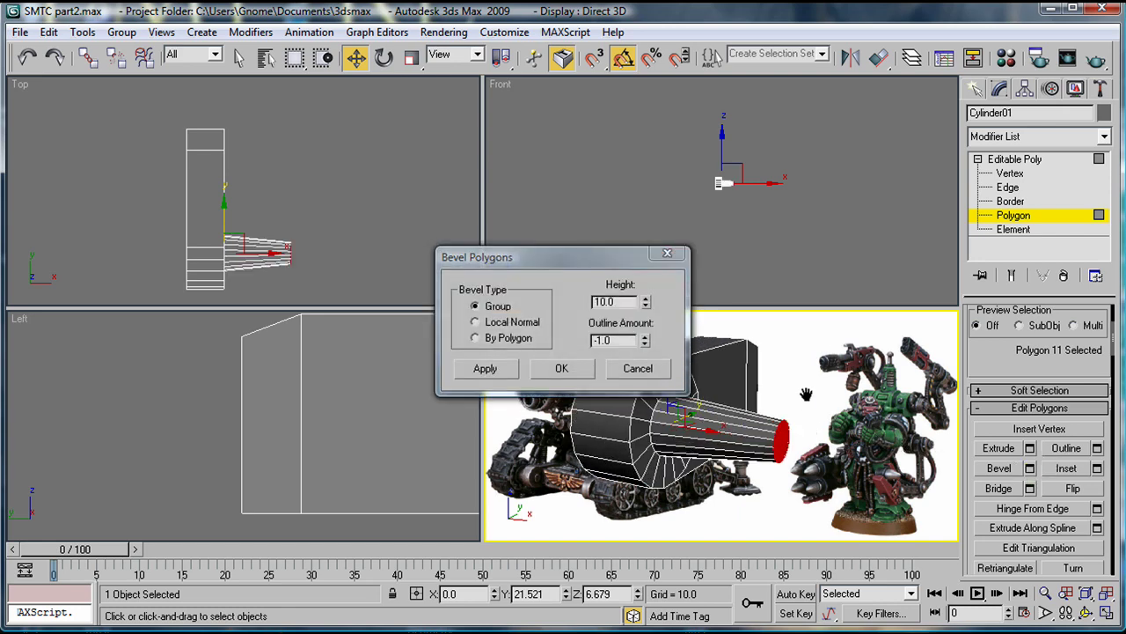
{"action": "left_click_drag", "start_coordinate": [646, 302], "coordinate": [678, 271]}
{"action": "middle_click_drag", "start_coordinate": [726, 366], "coordinate": [791, 387], "text": "alt"}
{"action": "scroll", "coordinate": [791, 395], "scroll_direction": "up", "scroll_amount": 6}
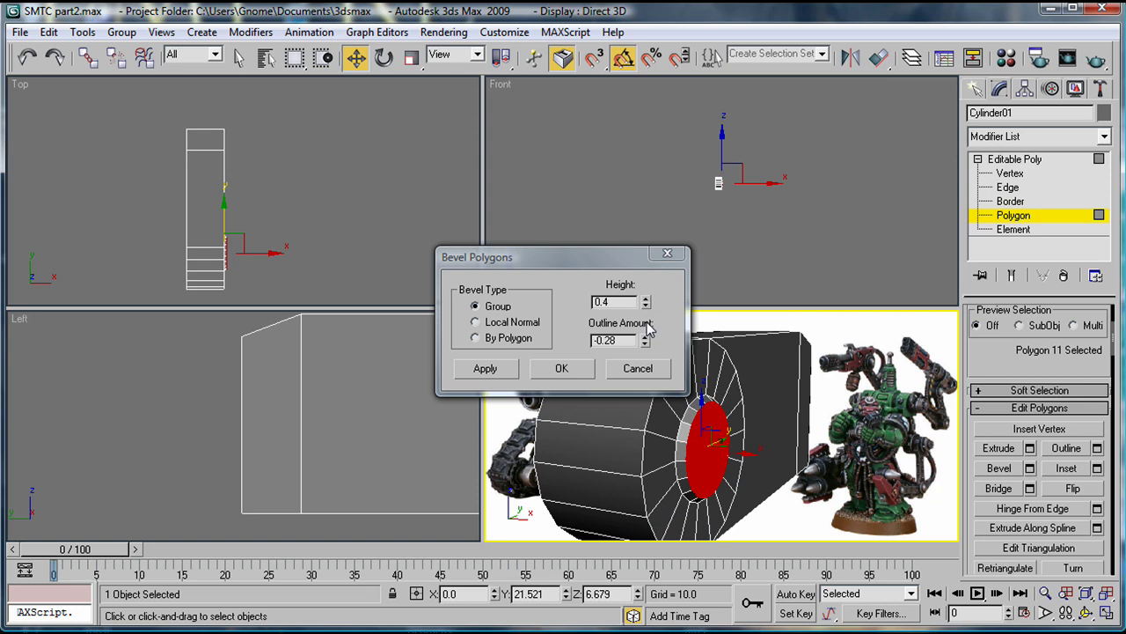
{"action": "left_click", "coordinate": [567, 374]}
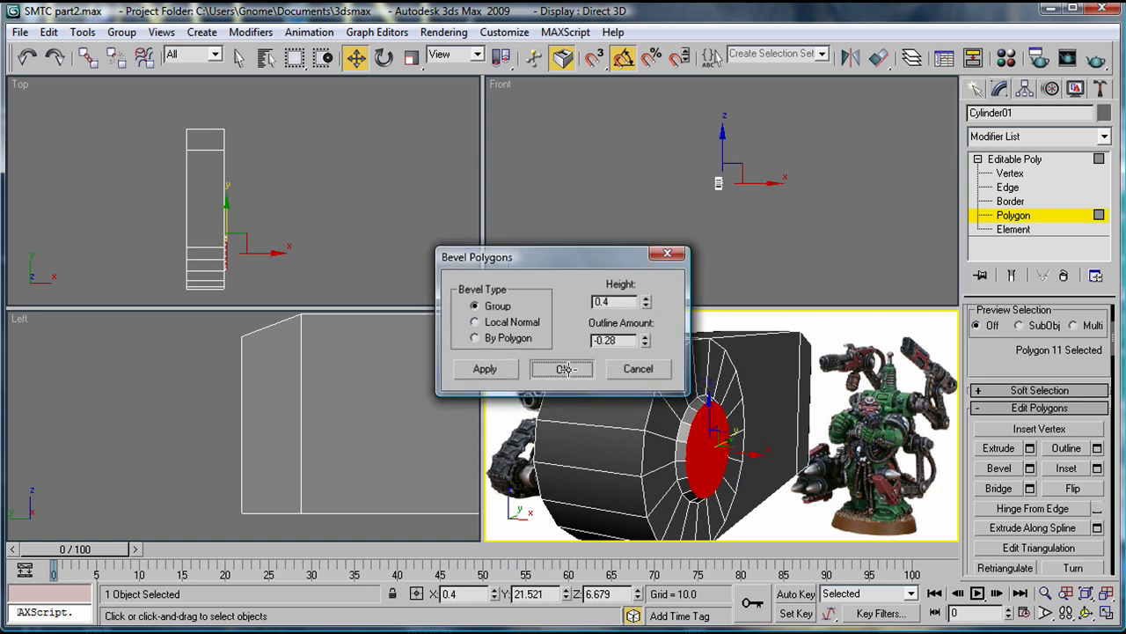
- Extrude the beveled circular polygon a short distance outward to form a hub
{"action": "left_click", "coordinate": [1029, 448]}
{"action": "left_click_drag", "start_coordinate": [646, 304], "coordinate": [650, 360]}
{"action": "left_click", "coordinate": [563, 366]}
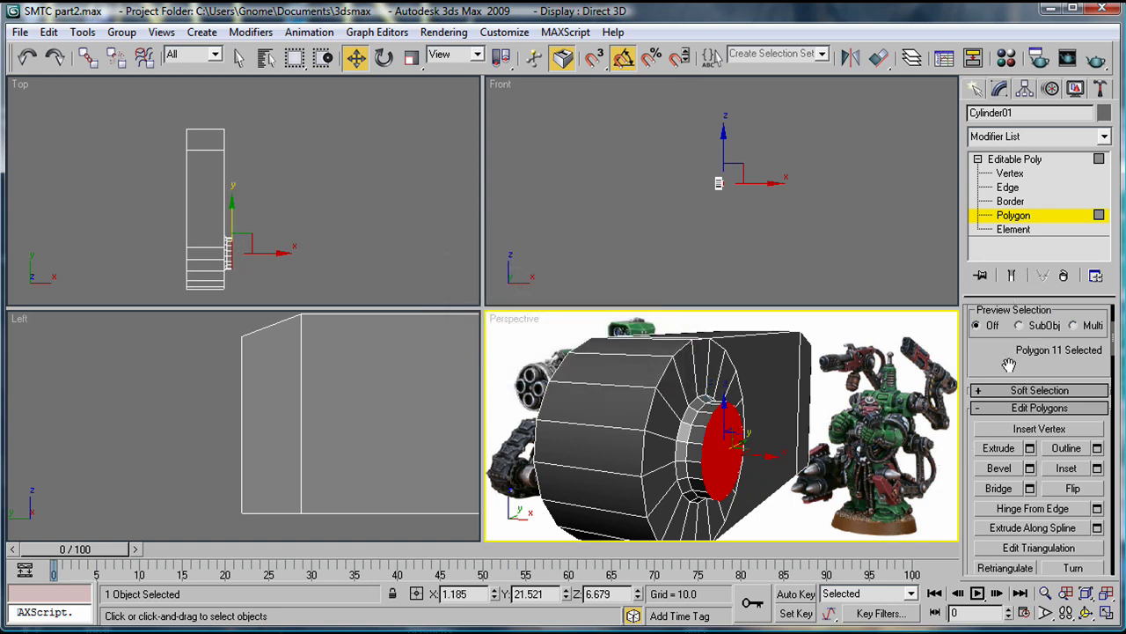
- Chamfer the edges around the hub's outer face by 0.13 with 1 segment
{"action": "left_click_drag", "start_coordinate": [1009, 365], "coordinate": [1003, 486]}
{"action": "left_click", "coordinate": [1017, 333]}
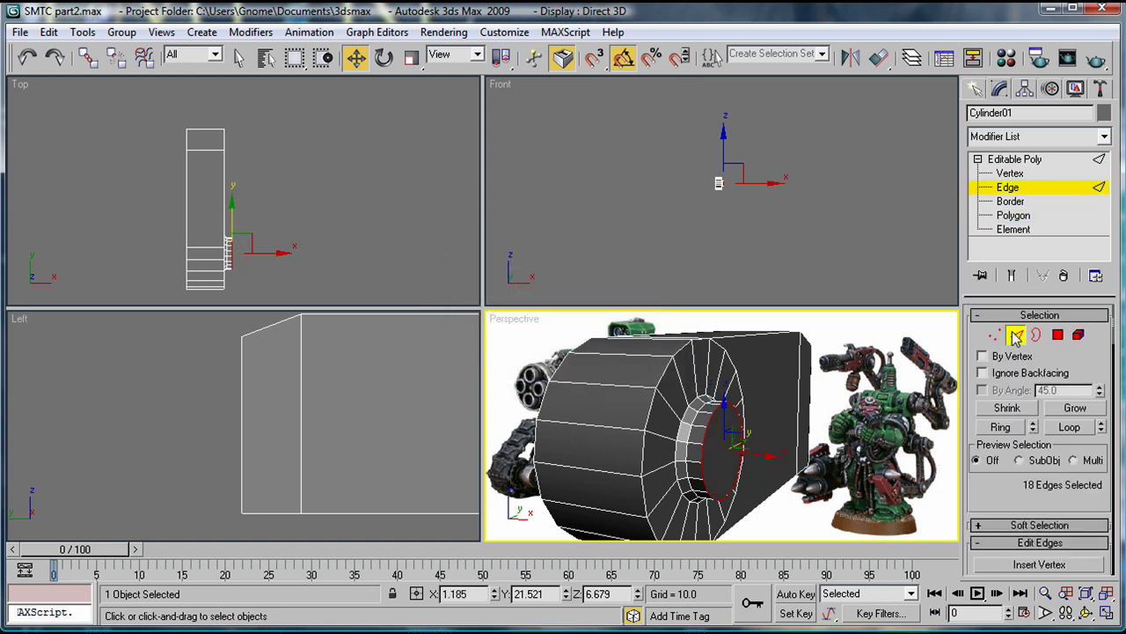
{"action": "left_click_drag", "start_coordinate": [1005, 426], "coordinate": [990, 331]}
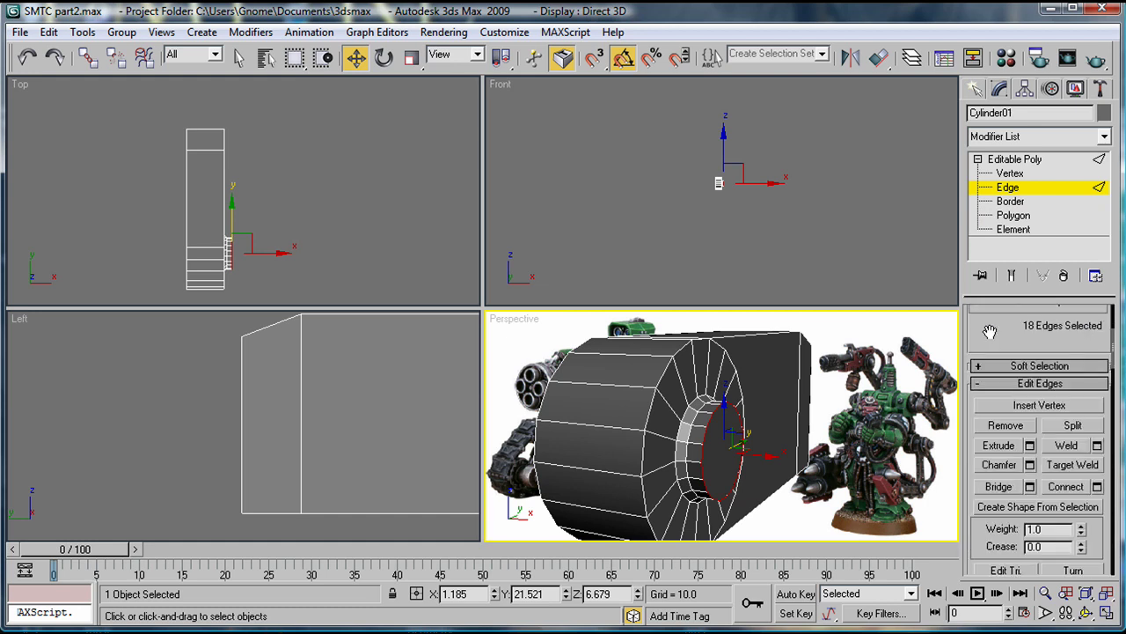
{"action": "left_click", "coordinate": [1030, 465]}
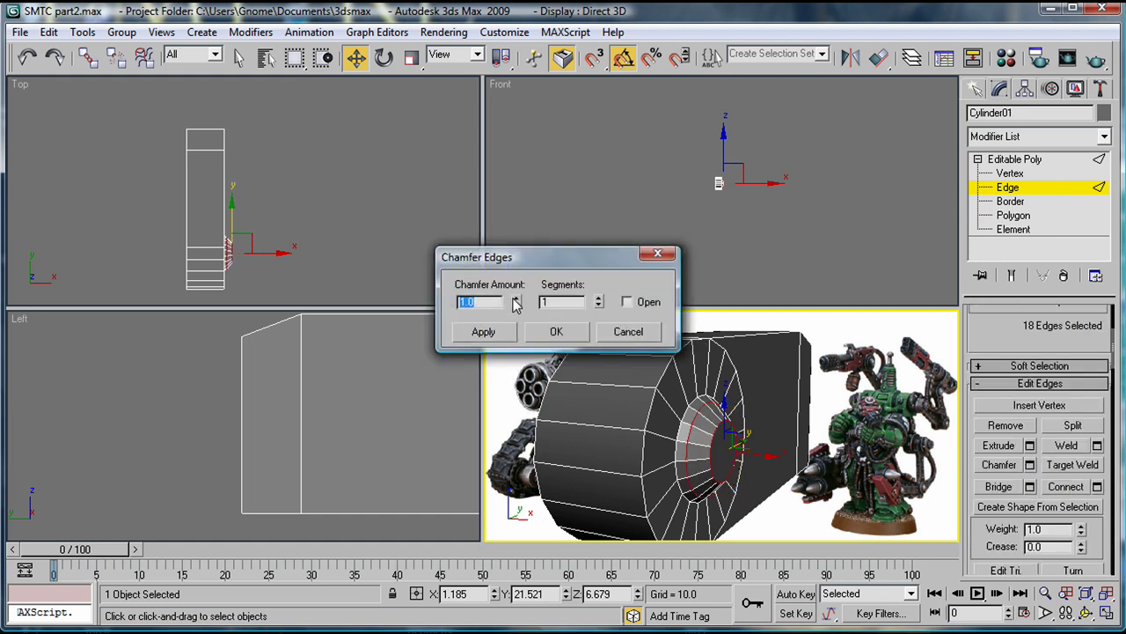
{"action": "type", "text": "0.01"}
{"action": "left_click_drag", "start_coordinate": [528, 373], "coordinate": [540, 360]}
{"action": "left_click", "coordinate": [548, 336]}
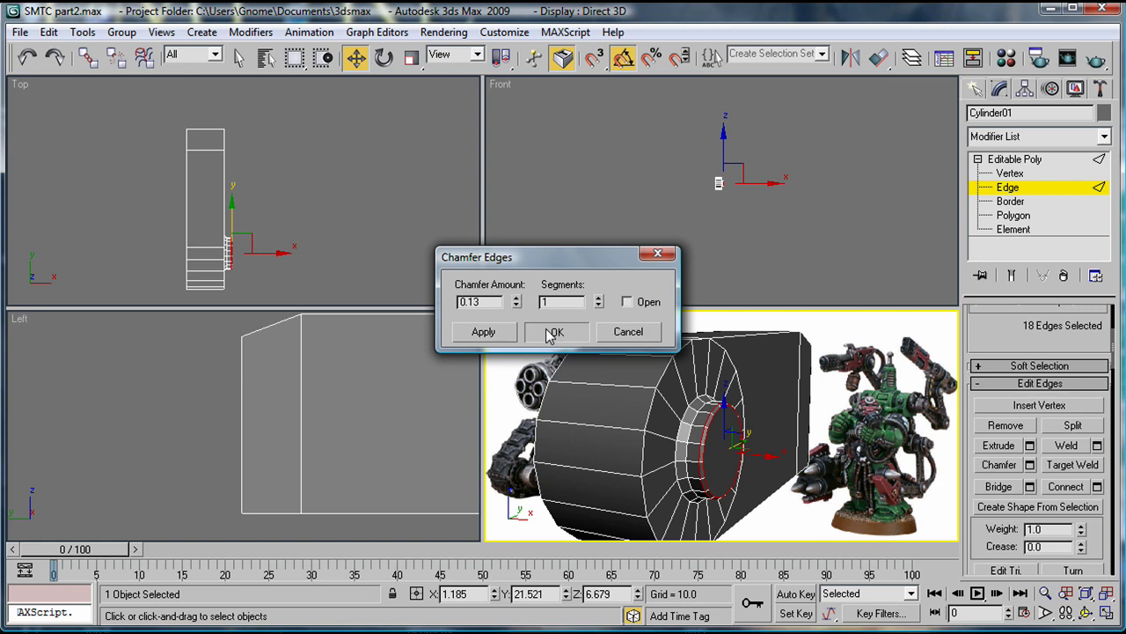
- Clone the finished chassis part once as a copy, placed about 34.6 units away along X
{"action": "left_click", "coordinate": [602, 382]}
{"action": "middle_click_drag", "start_coordinate": [794, 401], "coordinate": [608, 438], "text": "alt"}
{"action": "scroll", "coordinate": [749, 430], "scroll_direction": "down", "scroll_amount": 5}
{"action": "left_click", "coordinate": [1010, 161]}
{"action": "key", "text": "alt+w"}
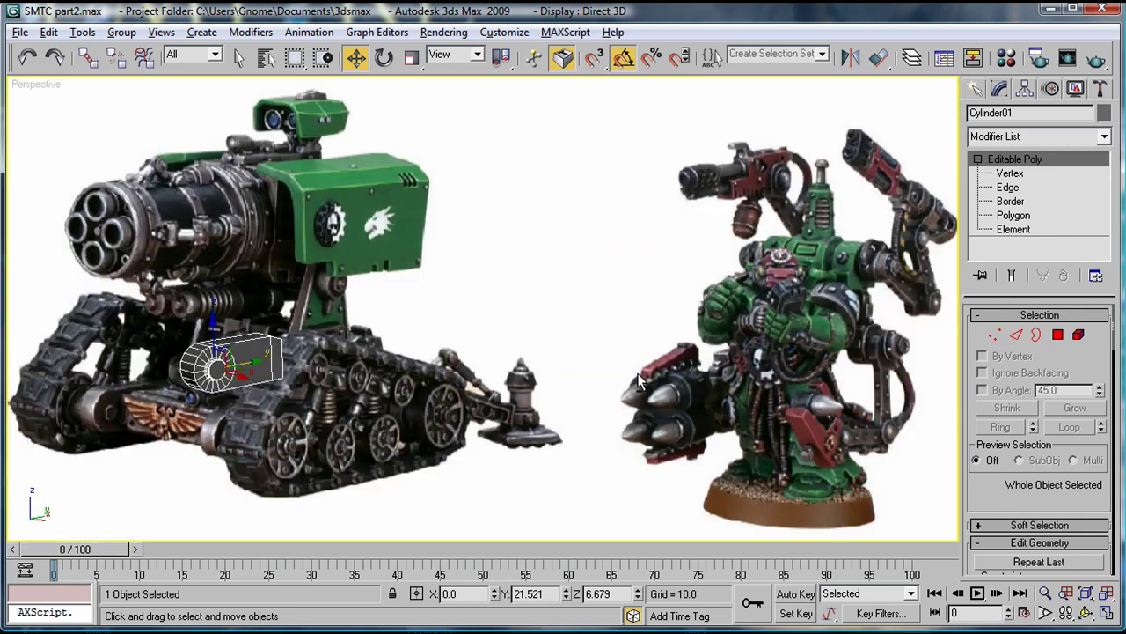
{"action": "middle_click_drag", "start_coordinate": [479, 329], "coordinate": [385, 369]}
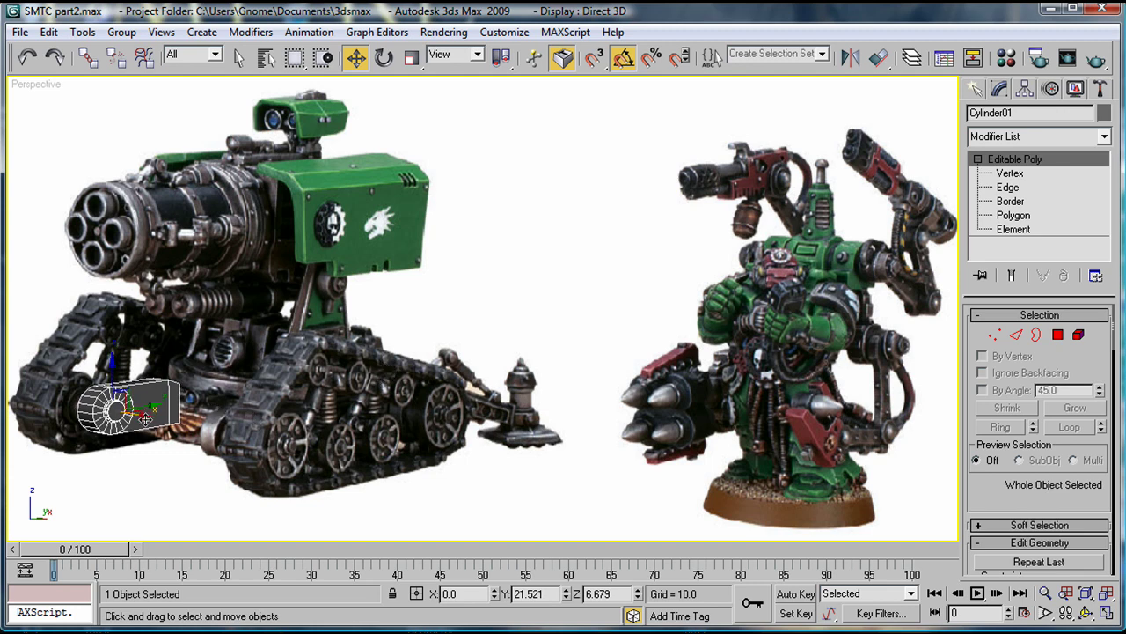
{"action": "mouse_move", "coordinate": [145, 419]}
{"action": "left_mouse_down", "text": "shift"}
{"action": "mouse_move", "coordinate": [264, 459]}
{"action": "mouse_move", "coordinate": [226, 448]}
{"action": "mouse_move", "coordinate": [248, 463]}
{"action": "left_mouse_up", "text": "shift"}
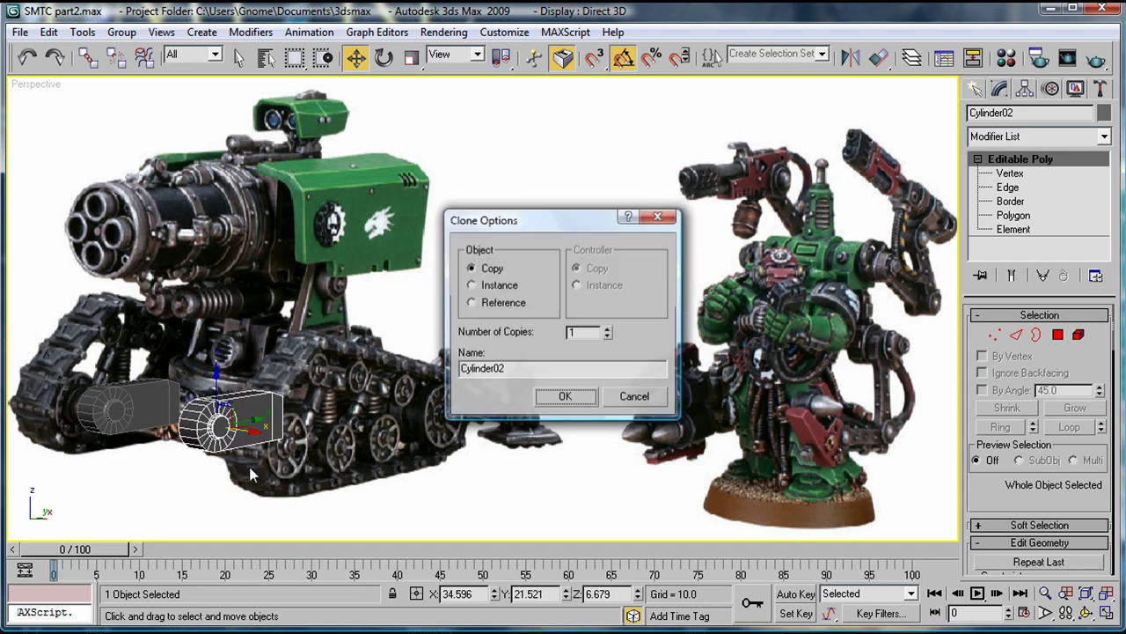
{"action": "left_click", "coordinate": [564, 397]}
- Mirror the copied part on the X axis without cloning and move it along X to about 30.6
{"action": "key", "text": "alt+w"}
{"action": "scroll", "coordinate": [364, 210], "scroll_direction": "down", "scroll_amount": 3}
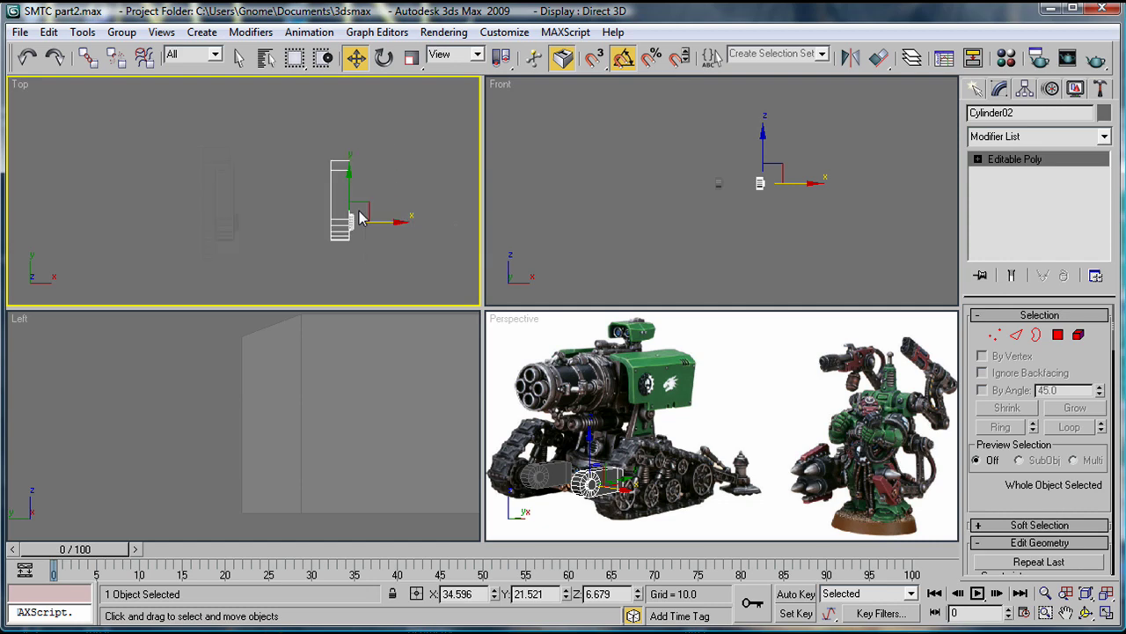
{"action": "middle_click_drag", "start_coordinate": [352, 174], "coordinate": [355, 190]}
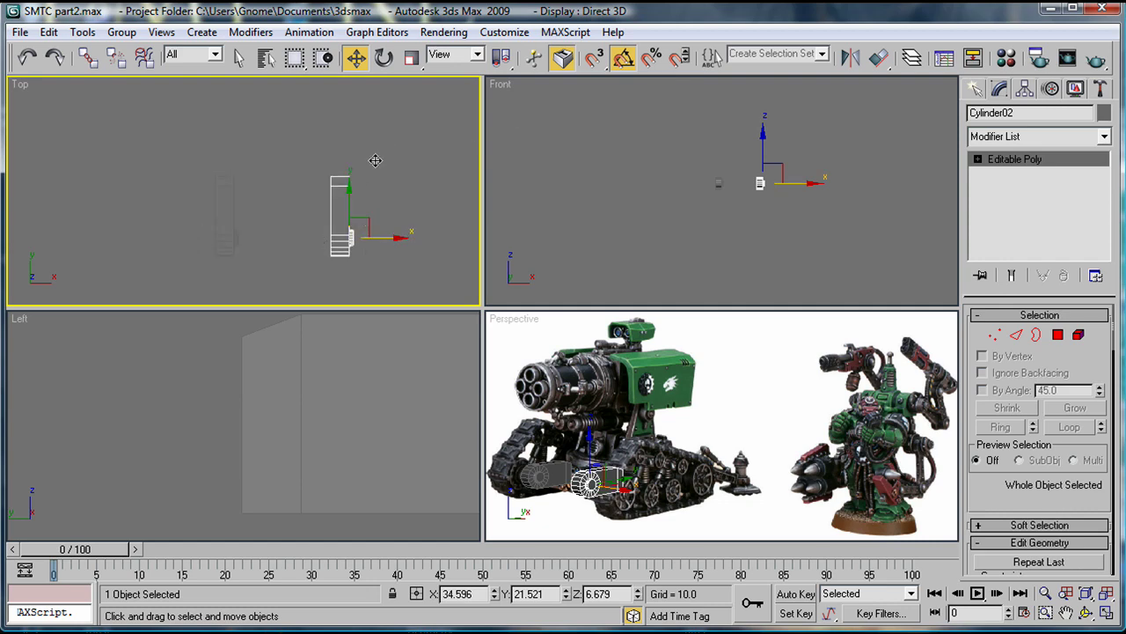
{"action": "left_click", "coordinate": [850, 57]}
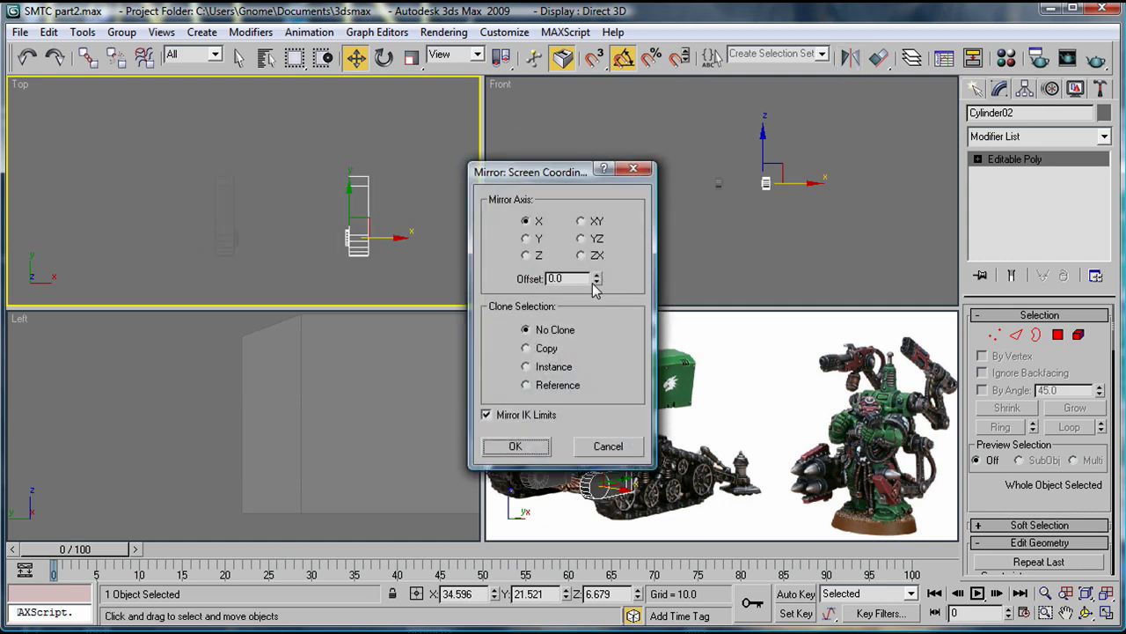
{"action": "left_click", "coordinate": [516, 446]}
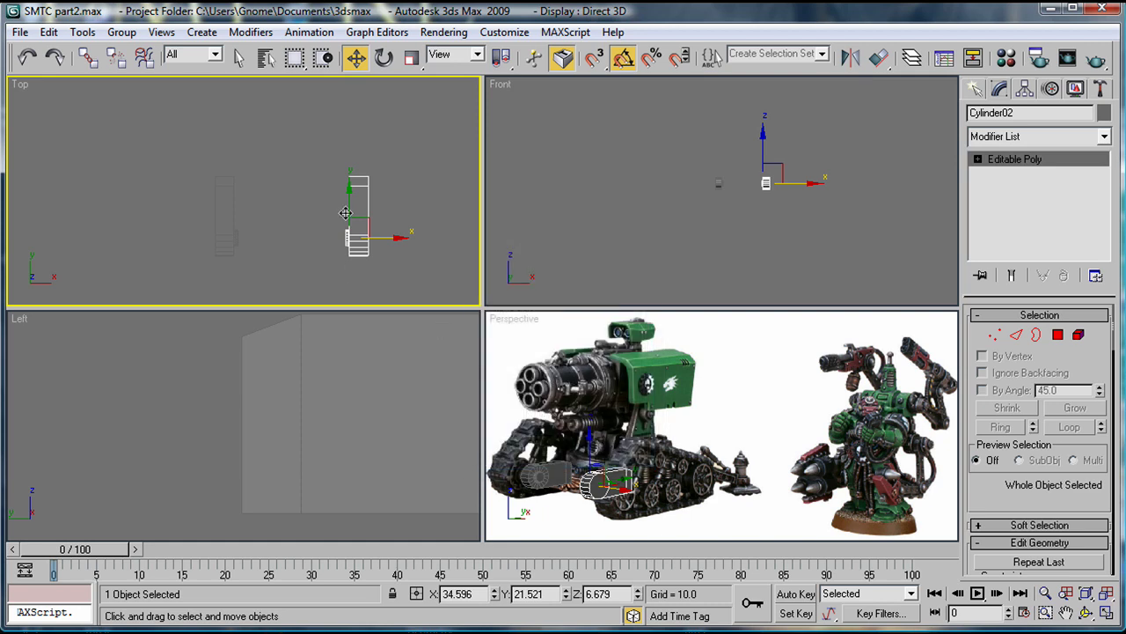
{"action": "left_click_drag", "start_coordinate": [388, 238], "coordinate": [375, 241]}
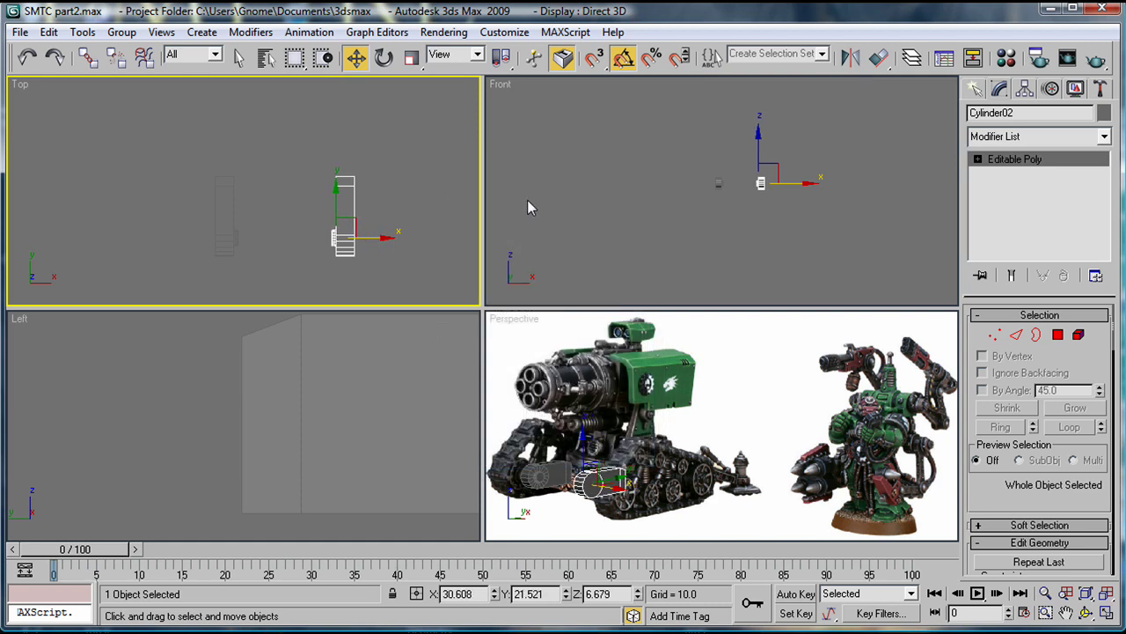
{"action": "left_click", "coordinate": [380, 147]}
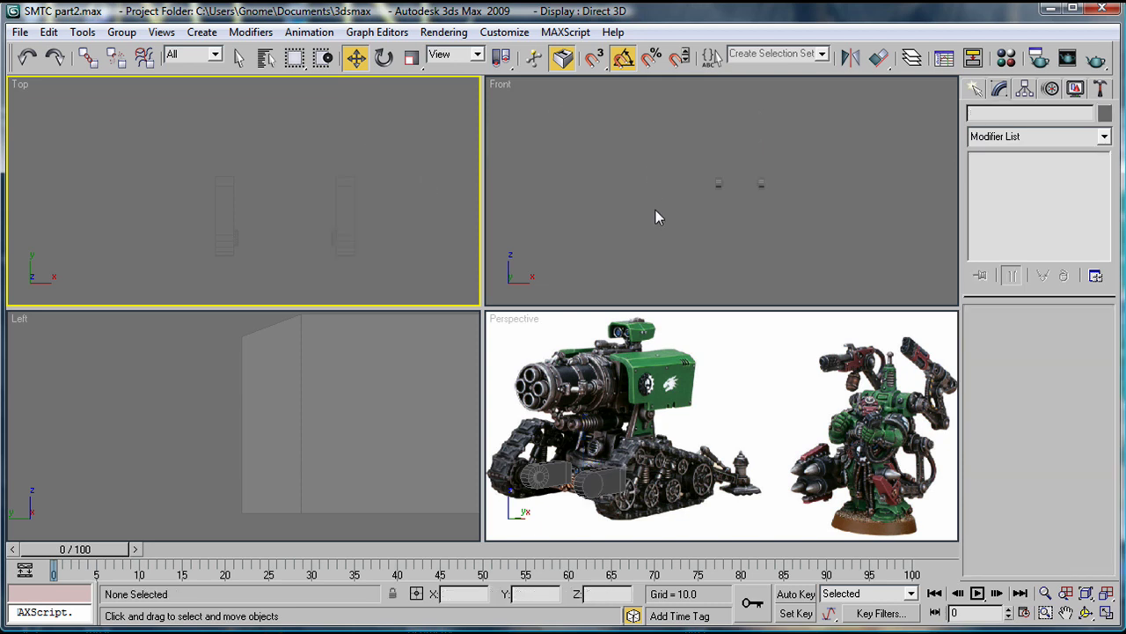
- Consult the "sprue apart" reference photo to examine the shape of the ring-shaped chassis part
{"action": "left_click", "coordinate": [970, 91]}
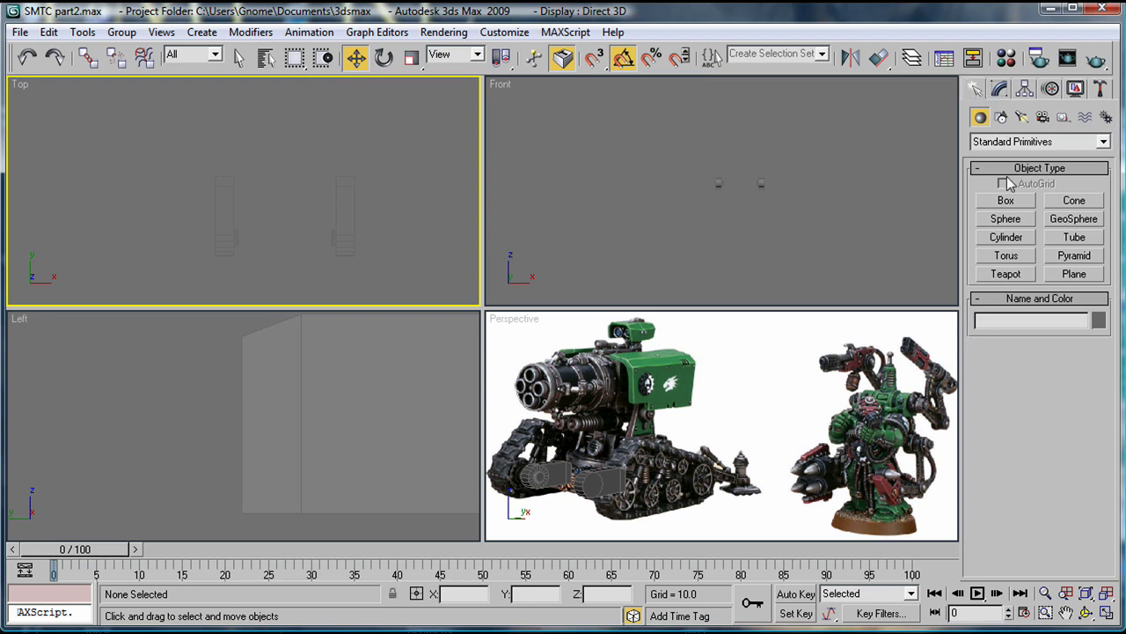
{"action": "left_click", "coordinate": [1007, 201]}
{"action": "scroll", "coordinate": [378, 204], "scroll_direction": "down", "scroll_amount": 2}
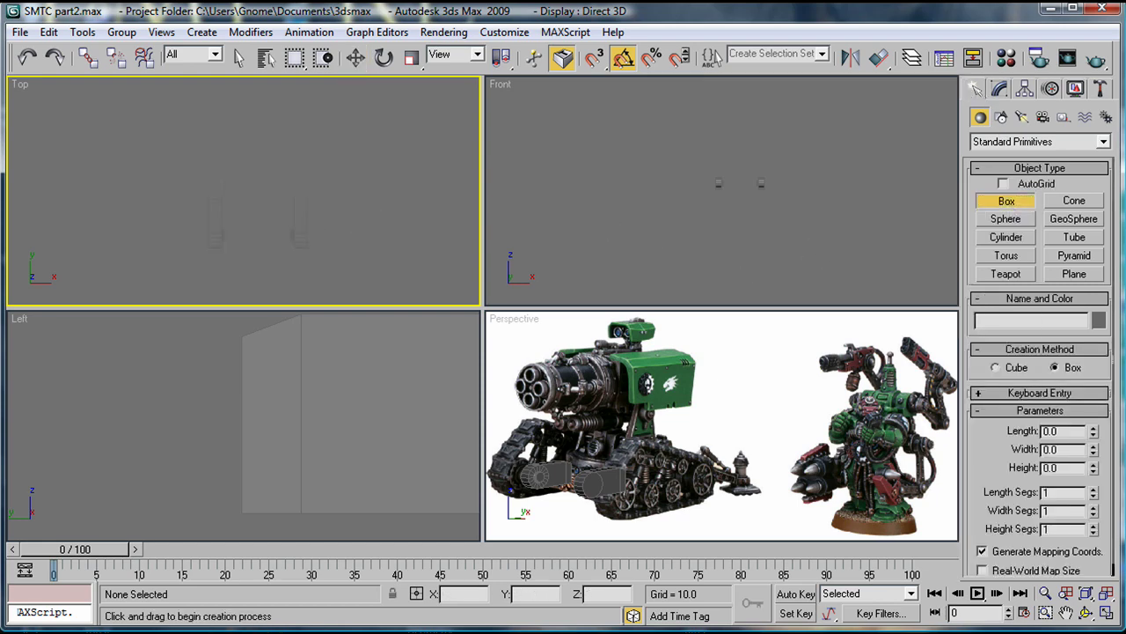
{"action": "left_click_drag", "start_coordinate": [1125, 158], "coordinate": [634, 135]}
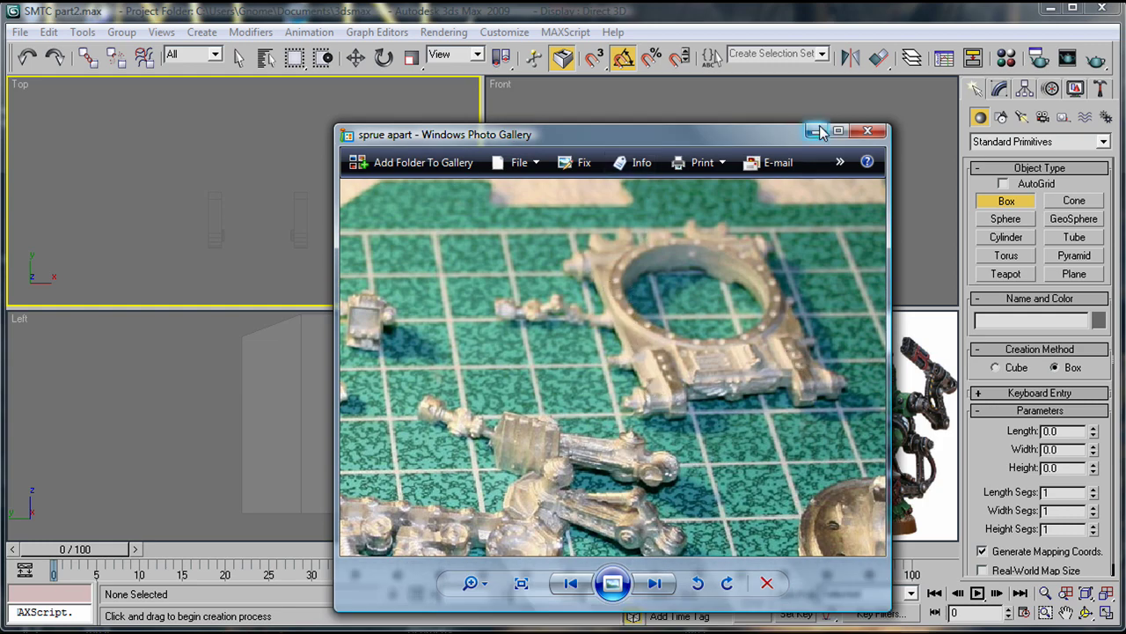
{"action": "left_click_drag", "start_coordinate": [783, 132], "coordinate": [1125, 137]}
{"action": "left_click_drag", "start_coordinate": [1054, 137], "coordinate": [1125, 136]}
{"action": "left_click", "coordinate": [938, 13]}
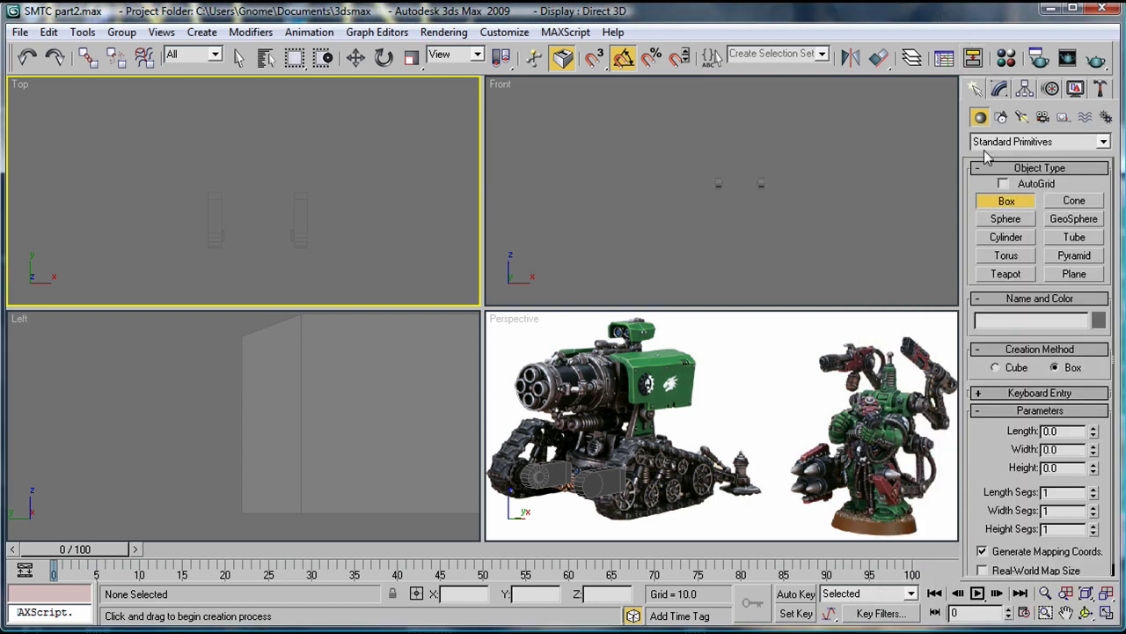
- Draw a cylinder between the two side parts in the top view, radius about 14.9 and height about 13.2, with 40 sides
{"action": "left_click", "coordinate": [1008, 241]}
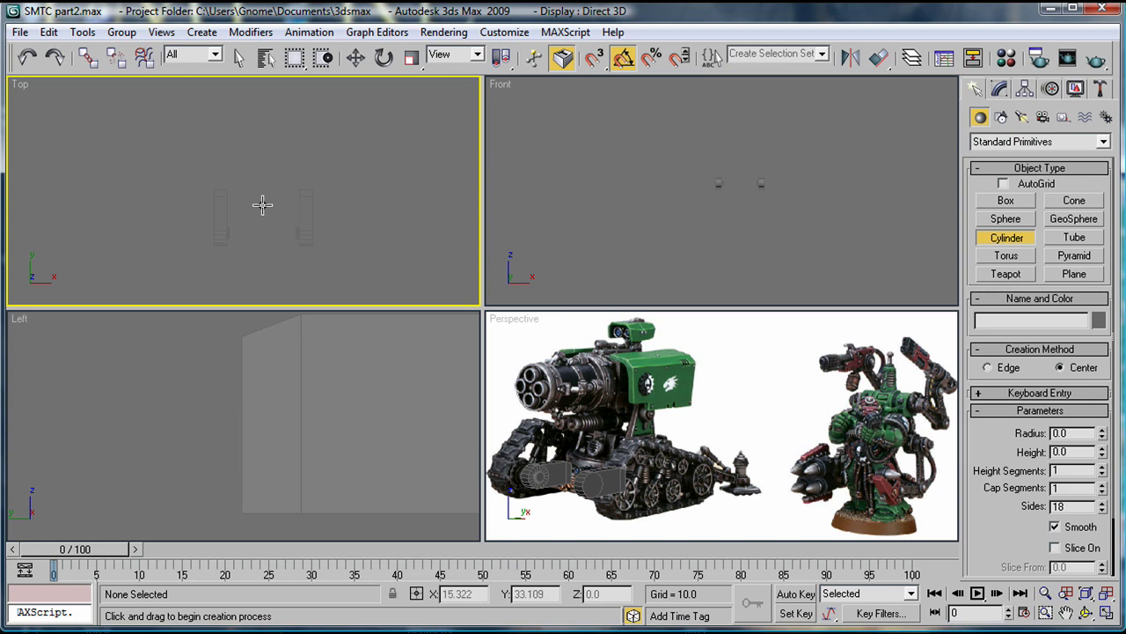
{"action": "key", "text": "alt+w"}
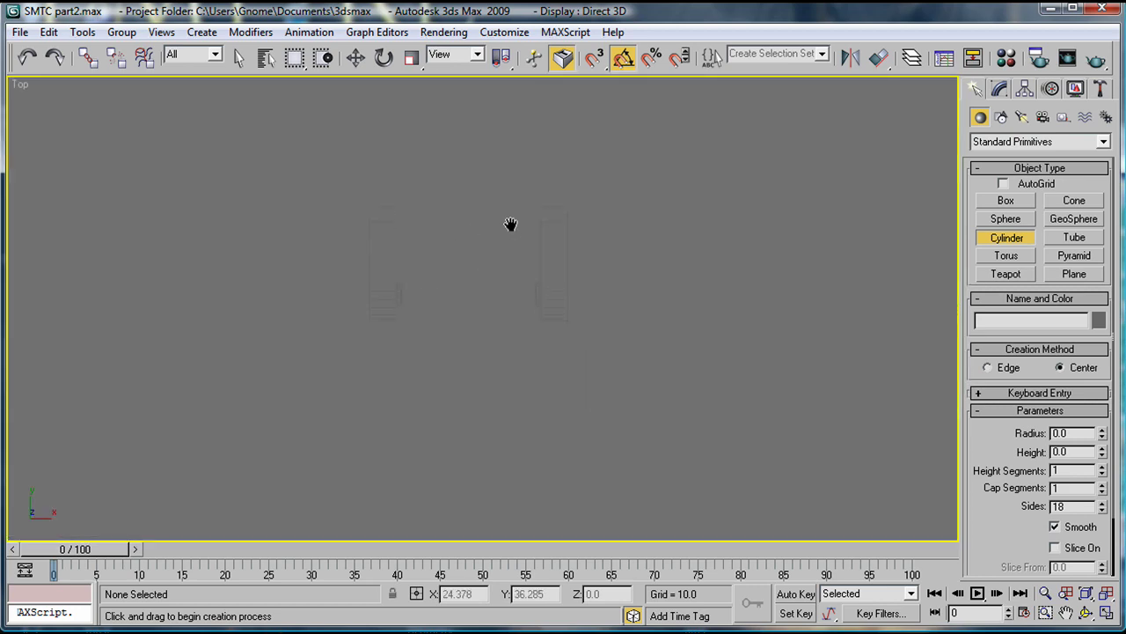
{"action": "middle_click_drag", "start_coordinate": [455, 188], "coordinate": [448, 275]}
{"action": "scroll", "coordinate": [449, 268], "scroll_direction": "up", "scroll_amount": 2}
{"action": "left_click_drag", "start_coordinate": [426, 327], "coordinate": [420, 460]}
{"action": "left_click", "coordinate": [402, 285]}
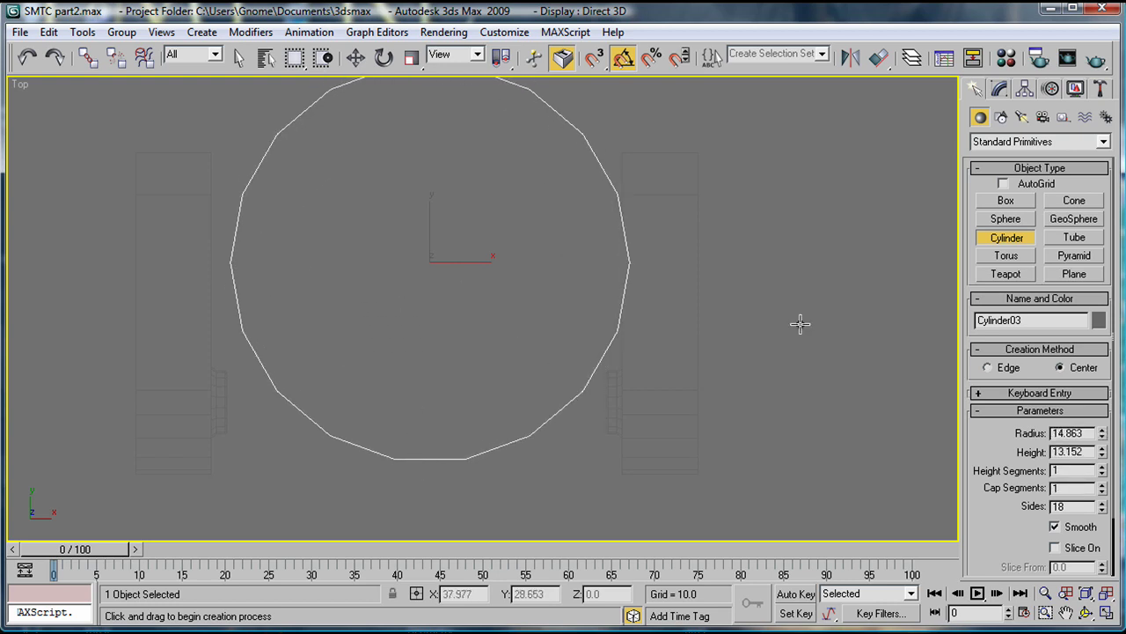
{"action": "left_click_drag", "start_coordinate": [1082, 504], "coordinate": [980, 500]}
{"action": "type", "text": "40"}
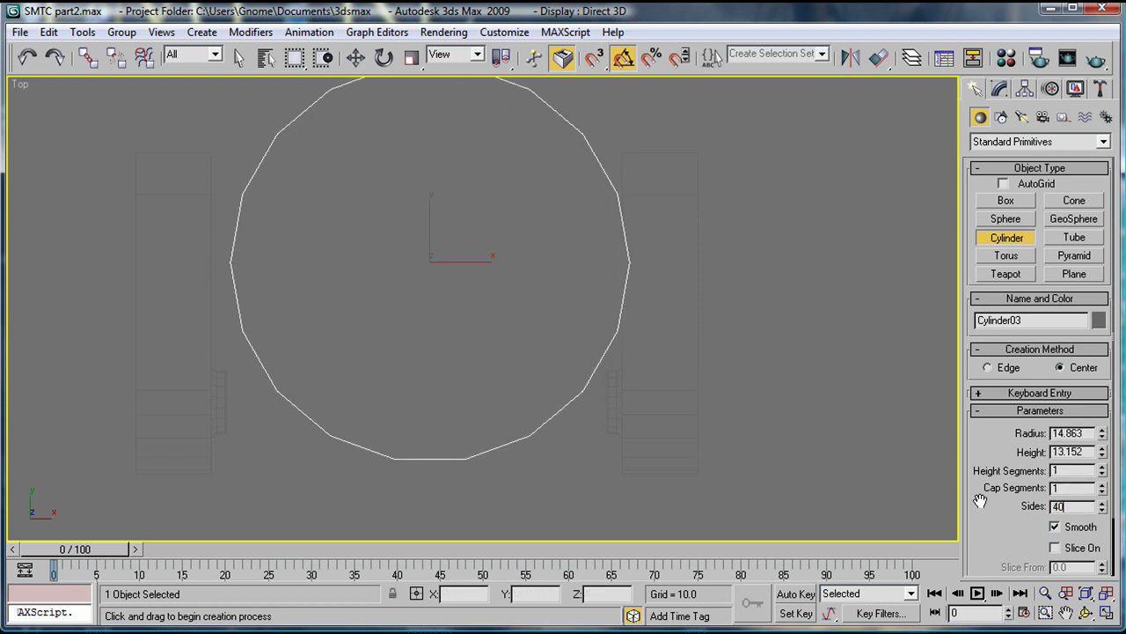
{"action": "key", "text": "Return"}
- Center the cylinder between the two side parts by moving it along X to about 15.26
{"action": "key", "text": "w"}
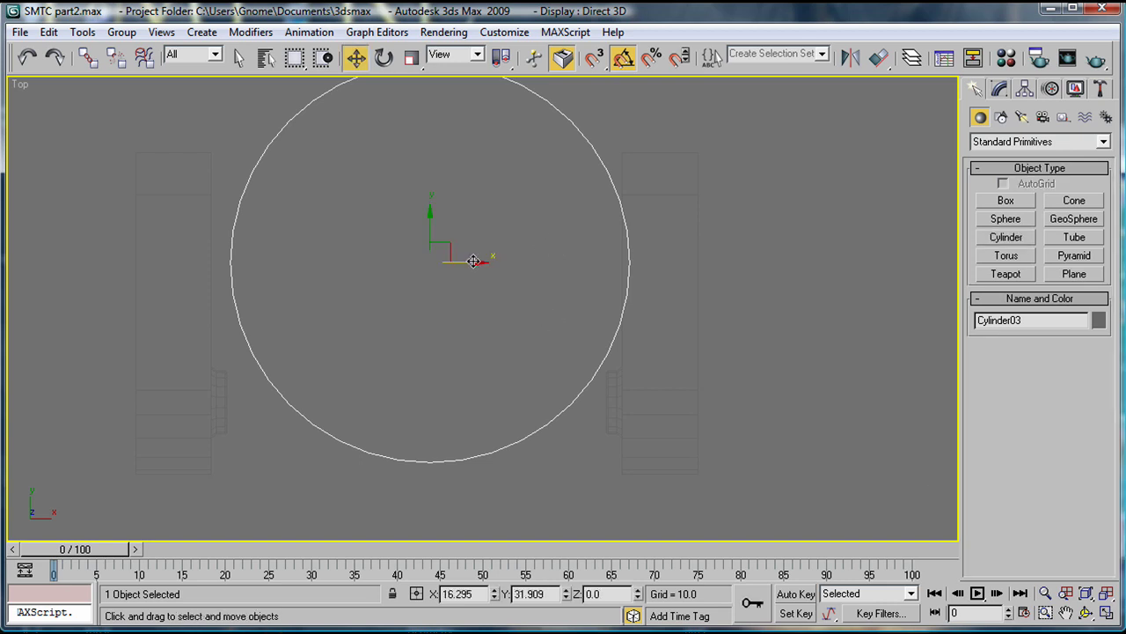
{"action": "left_click_drag", "start_coordinate": [473, 262], "coordinate": [460, 255]}
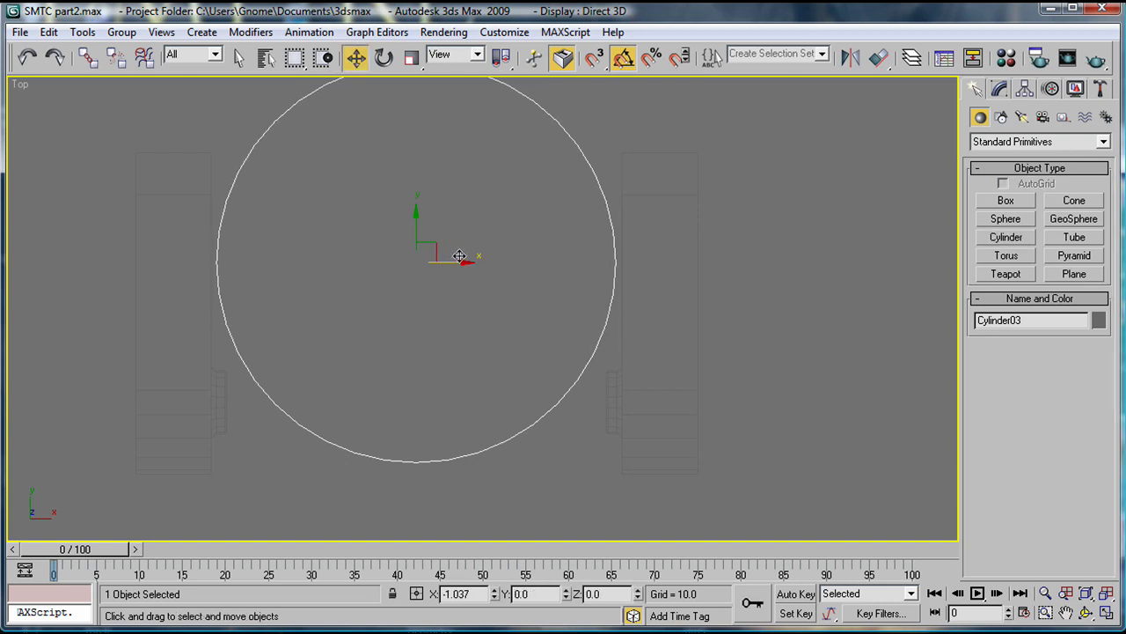
{"action": "scroll", "coordinate": [620, 269], "scroll_direction": "down", "scroll_amount": 3}
{"action": "middle_click_drag", "start_coordinate": [620, 269], "coordinate": [623, 291]}
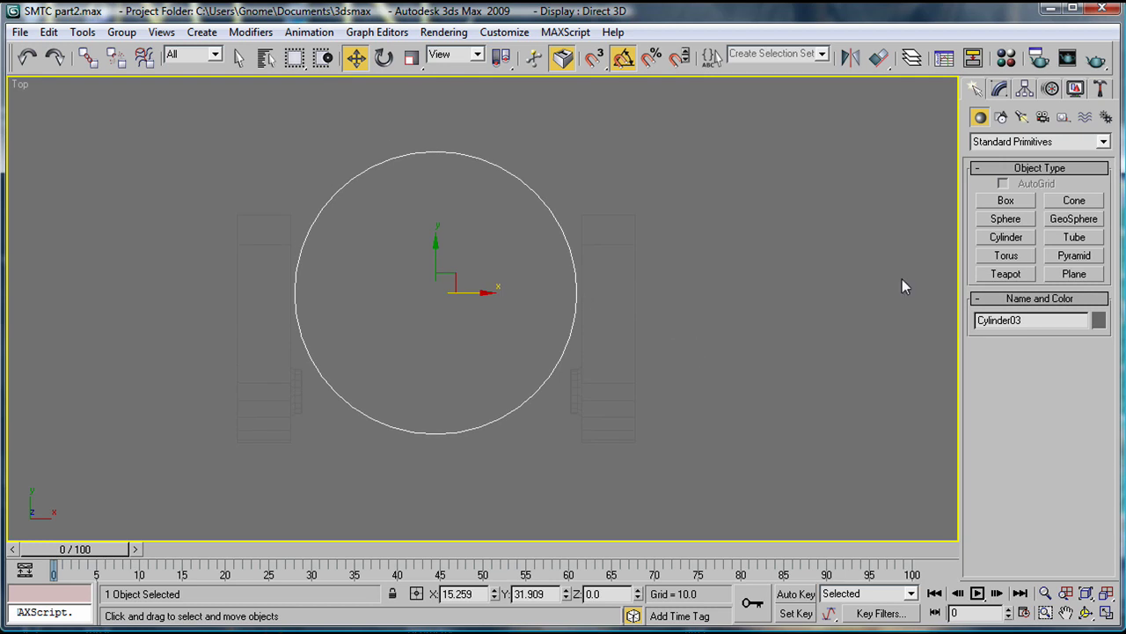
- Enlarge the cylinder's radius to about 22.74 and move it along Y to about 58.6, behind the side parts
{"action": "left_click", "coordinate": [999, 89]}
{"action": "left_click_drag", "start_coordinate": [1103, 339], "coordinate": [1111, 302]}
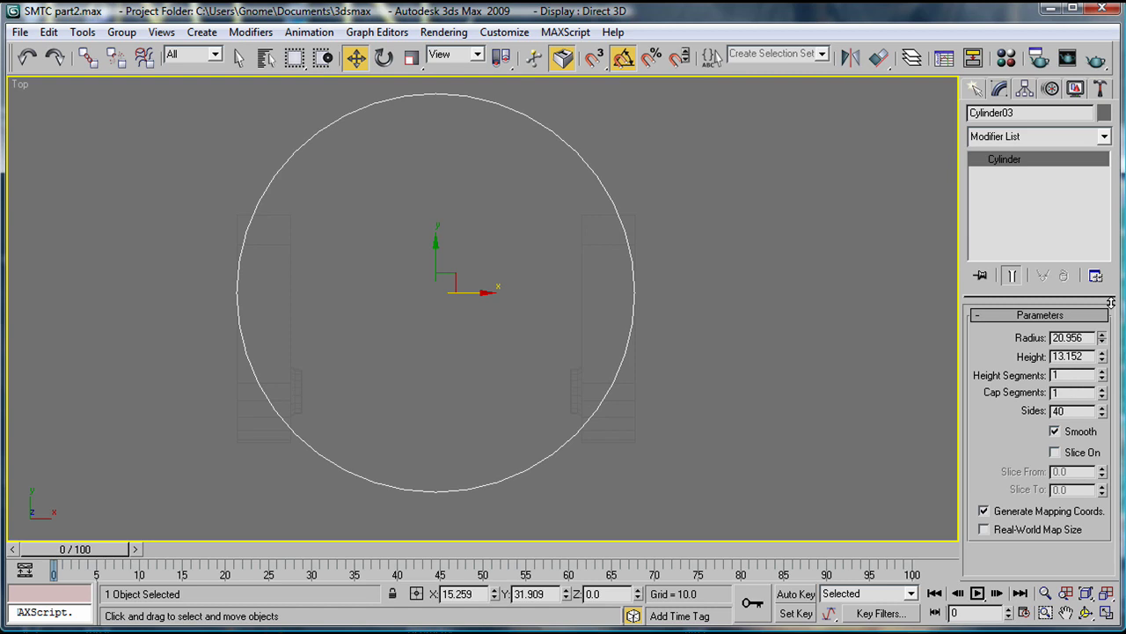
{"action": "left_click_drag", "start_coordinate": [1111, 302], "coordinate": [1109, 293]}
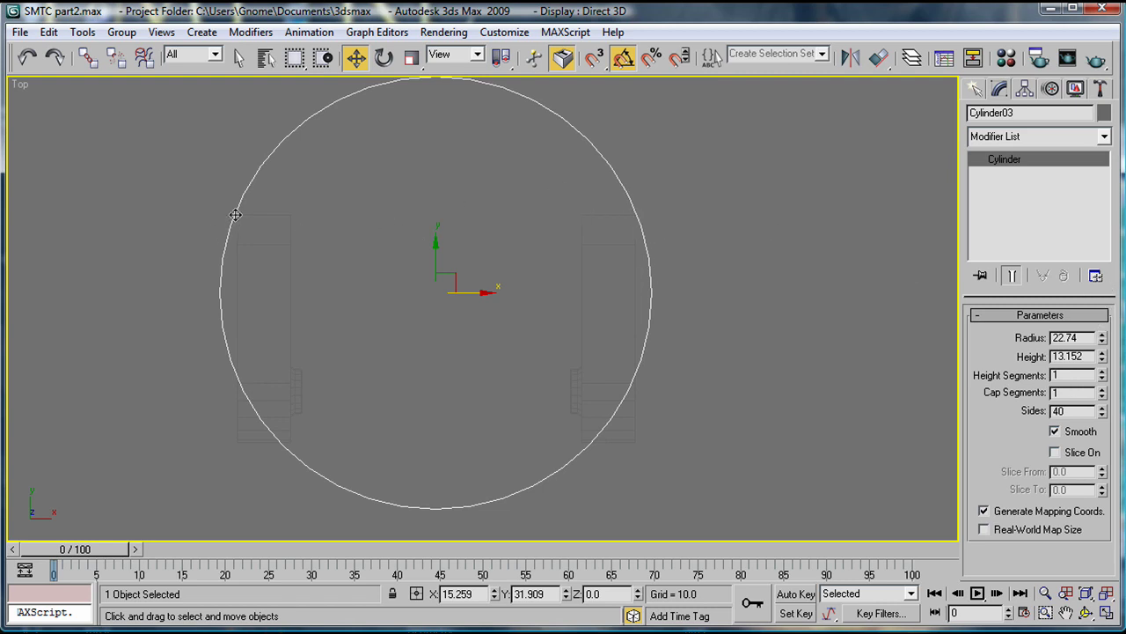
{"action": "scroll", "coordinate": [530, 245], "scroll_direction": "down", "scroll_amount": 2}
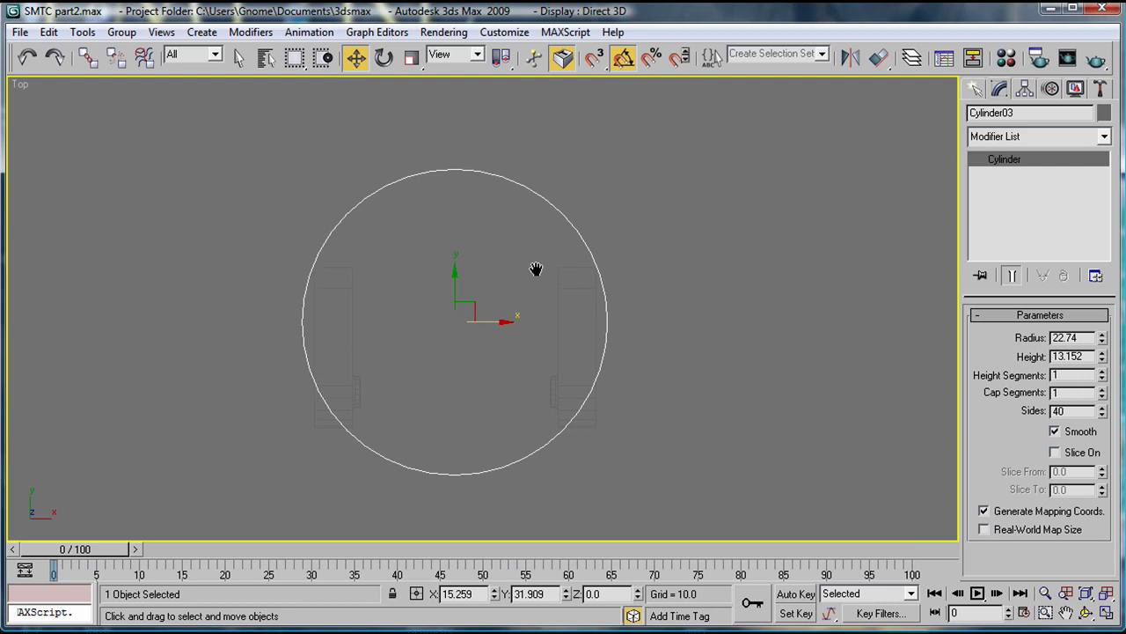
{"action": "left_click_drag", "start_coordinate": [455, 264], "coordinate": [470, 98]}
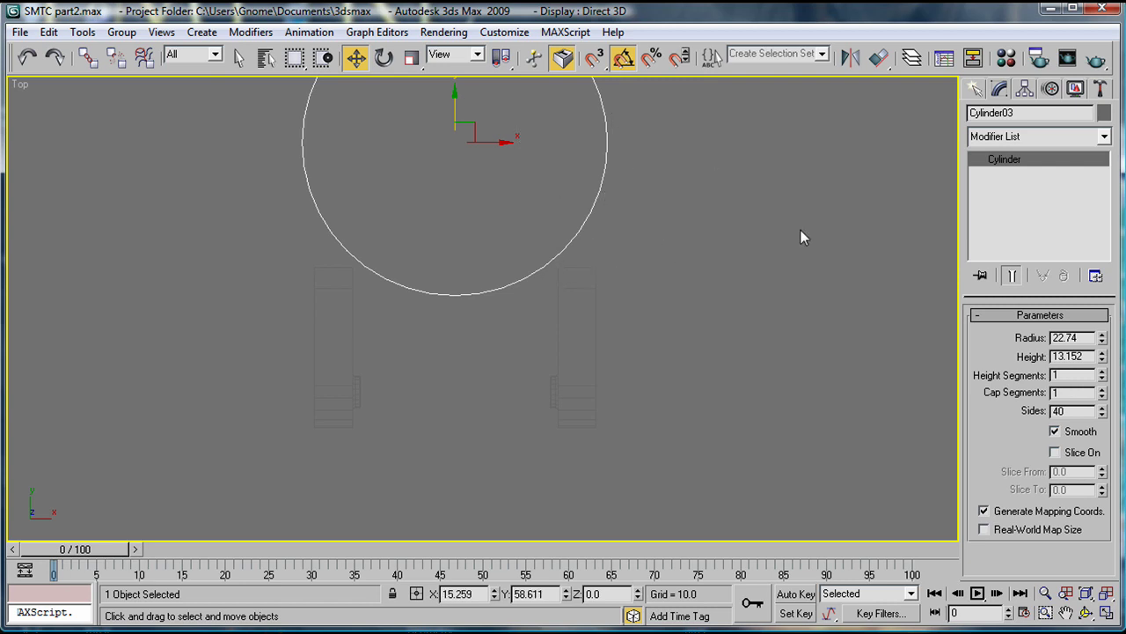
{"action": "scroll", "coordinate": [800, 236], "scroll_direction": "down", "scroll_amount": 2}
- Draw a flat box around the cylinder and side parts in the top view, about 69.4 long, 60.8 wide and 5 high
{"action": "left_click", "coordinate": [975, 89]}
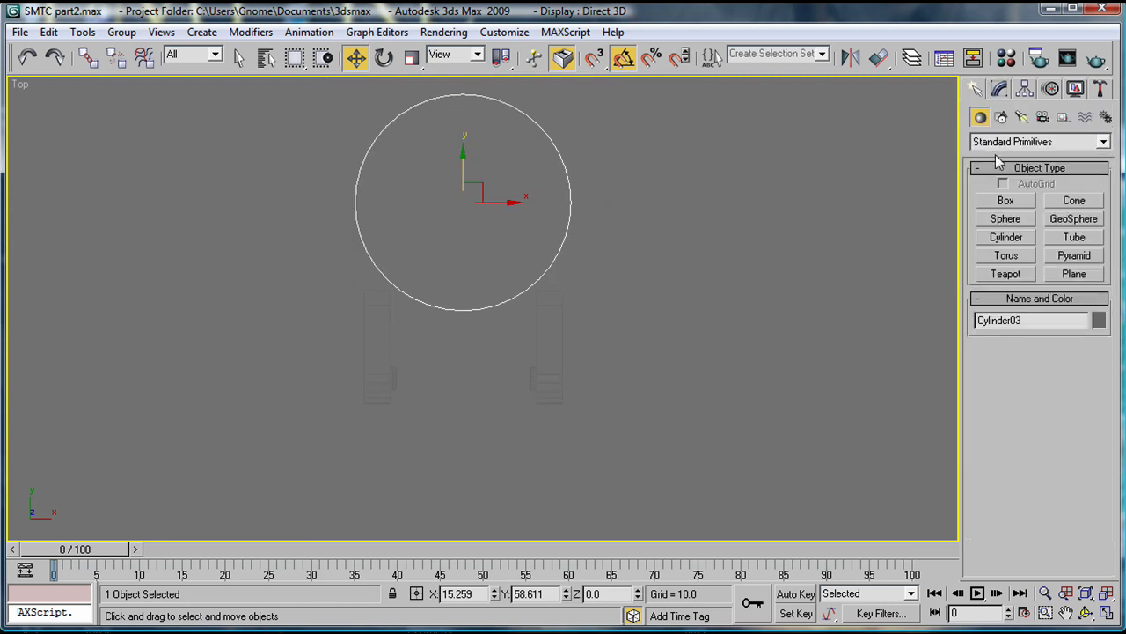
{"action": "left_click", "coordinate": [1006, 200]}
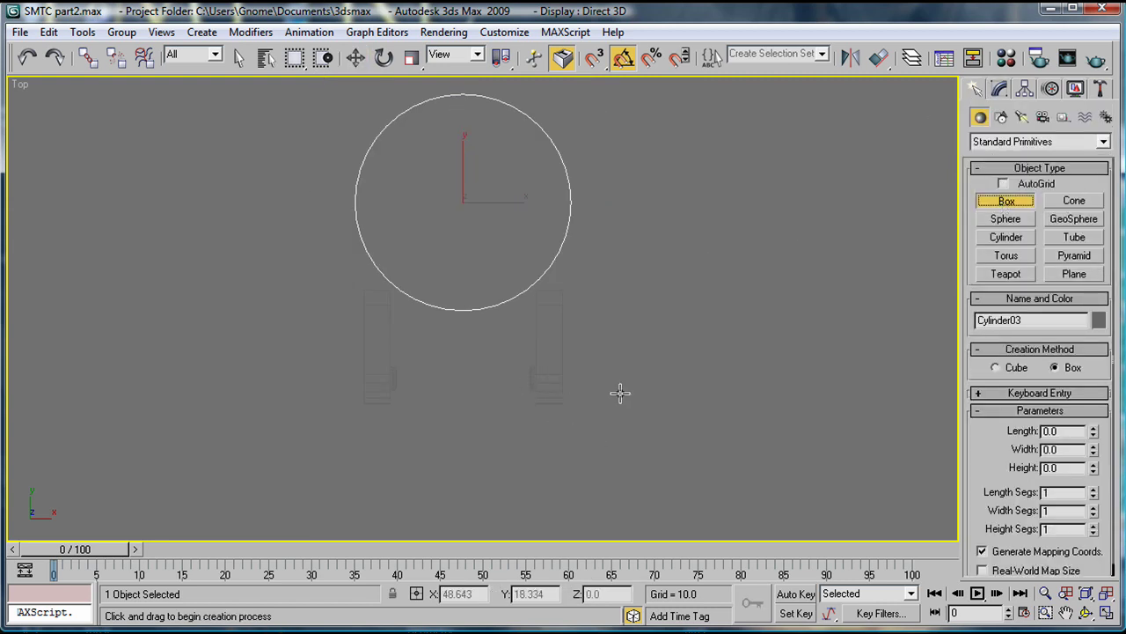
{"action": "scroll", "coordinate": [620, 394], "scroll_direction": "up", "scroll_amount": 1}
{"action": "scroll", "coordinate": [621, 393], "scroll_direction": "down", "scroll_amount": 1}
{"action": "left_click_drag", "start_coordinate": [611, 412], "coordinate": [325, 87]}
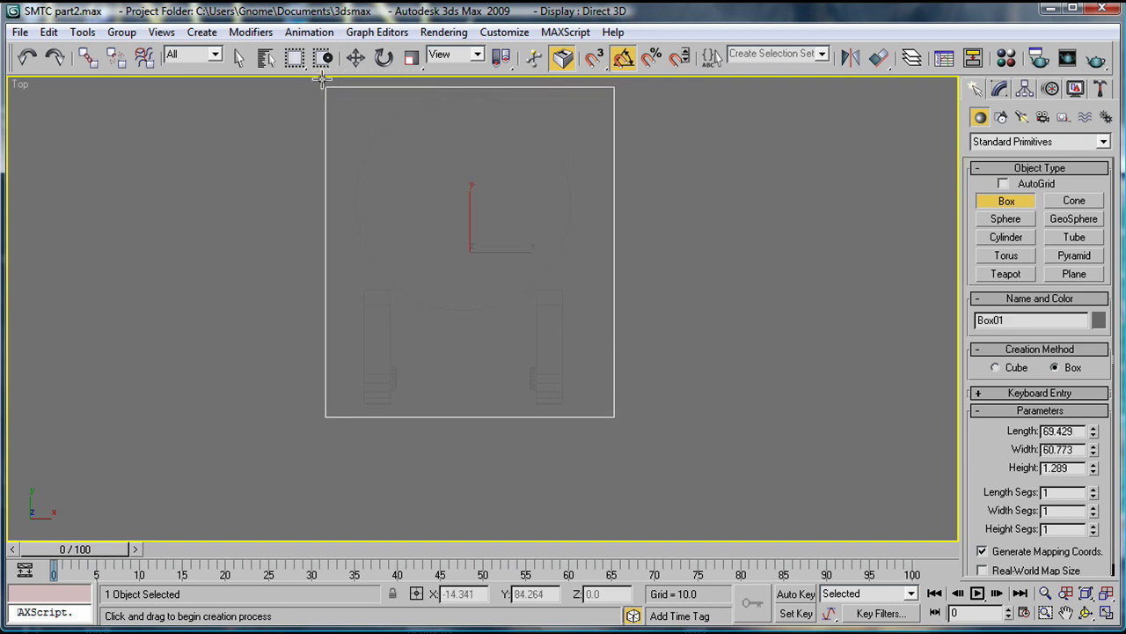
{"action": "left_click", "coordinate": [324, 62]}
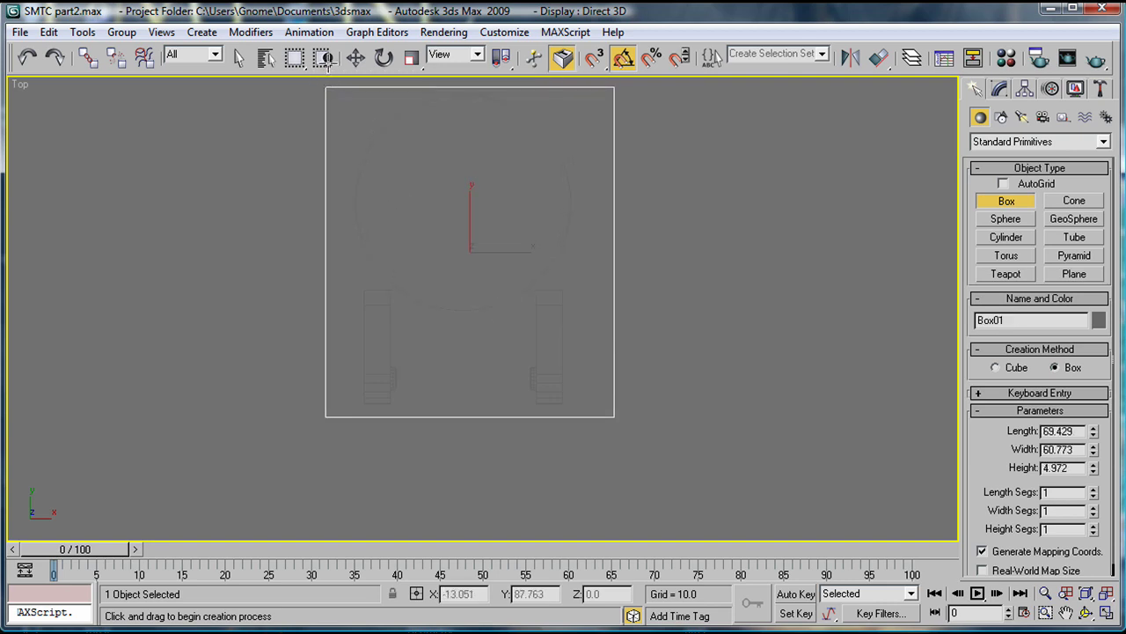
- Align the box to the cylinder in X, Y and Z position, pivot point to pivot point
{"action": "left_click", "coordinate": [879, 55]}
{"action": "left_click", "coordinate": [534, 121]}
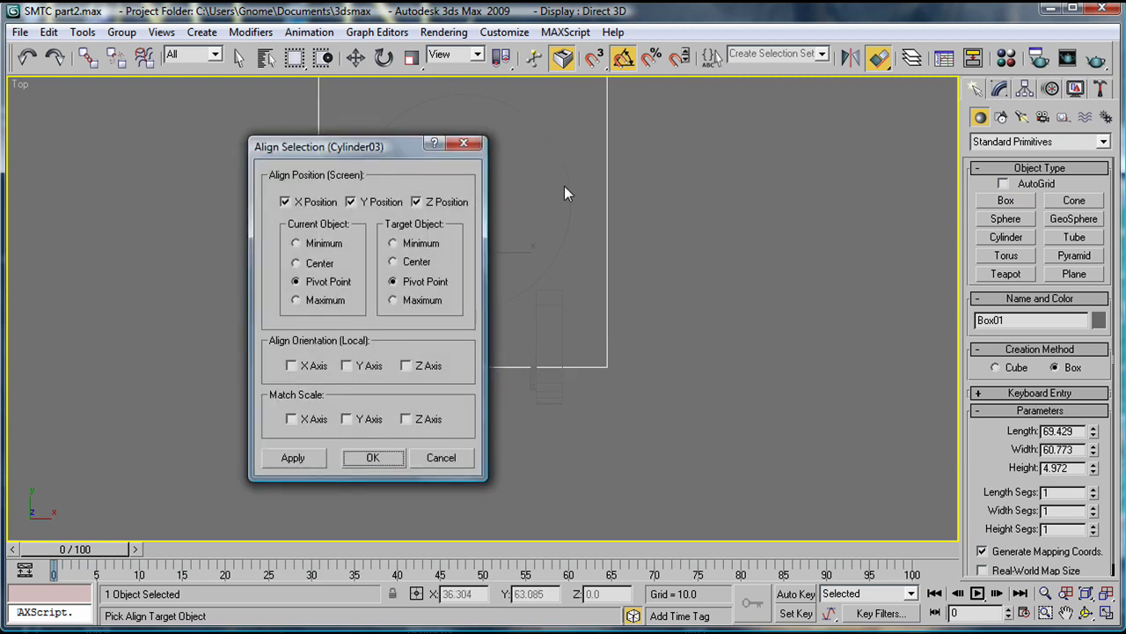
{"action": "left_click", "coordinate": [372, 458]}
- Move the box slightly along Y to about 60.4 and save the scene
{"action": "key", "text": "w"}
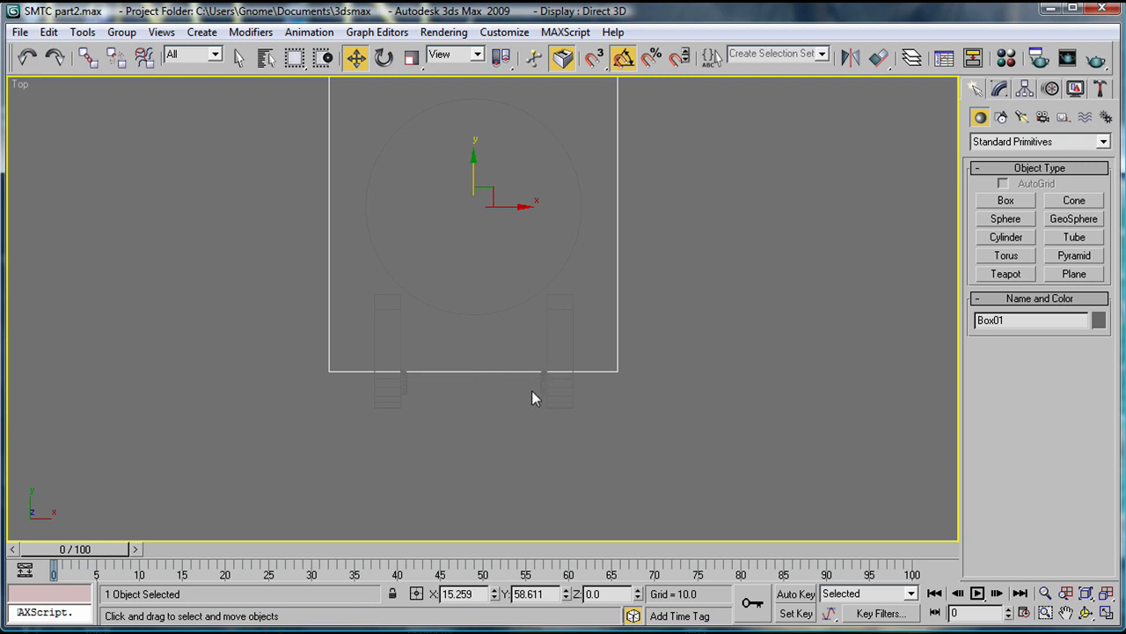
{"action": "left_click_drag", "start_coordinate": [473, 169], "coordinate": [473, 160]}
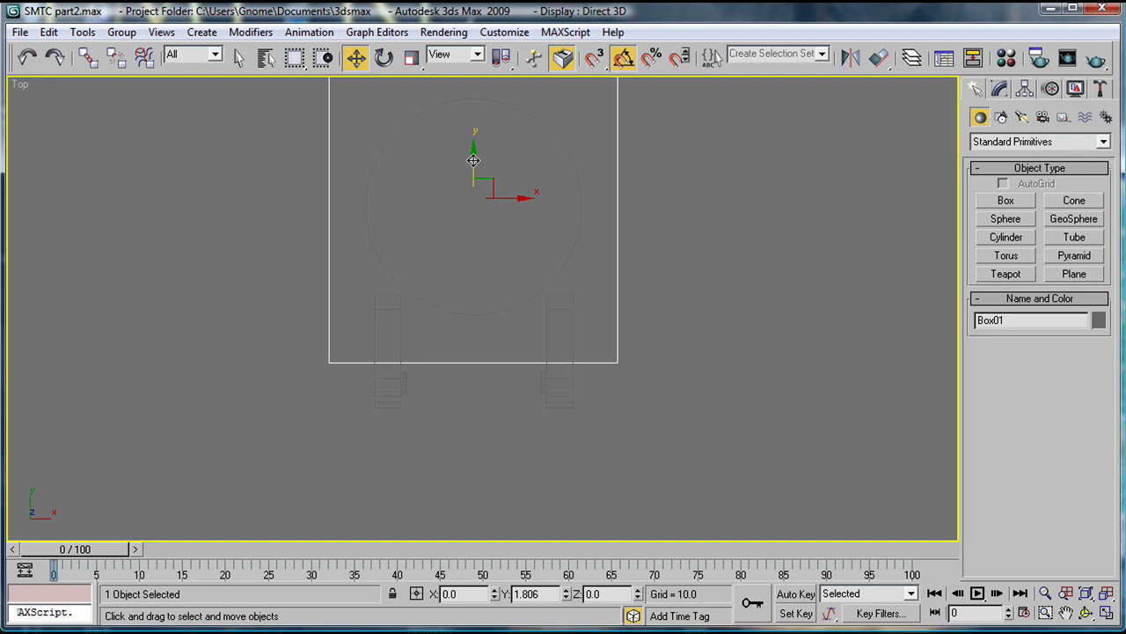
{"action": "key", "text": "ctrl+s"}
{"action": "middle_click_drag", "start_coordinate": [637, 191], "coordinate": [653, 252]}
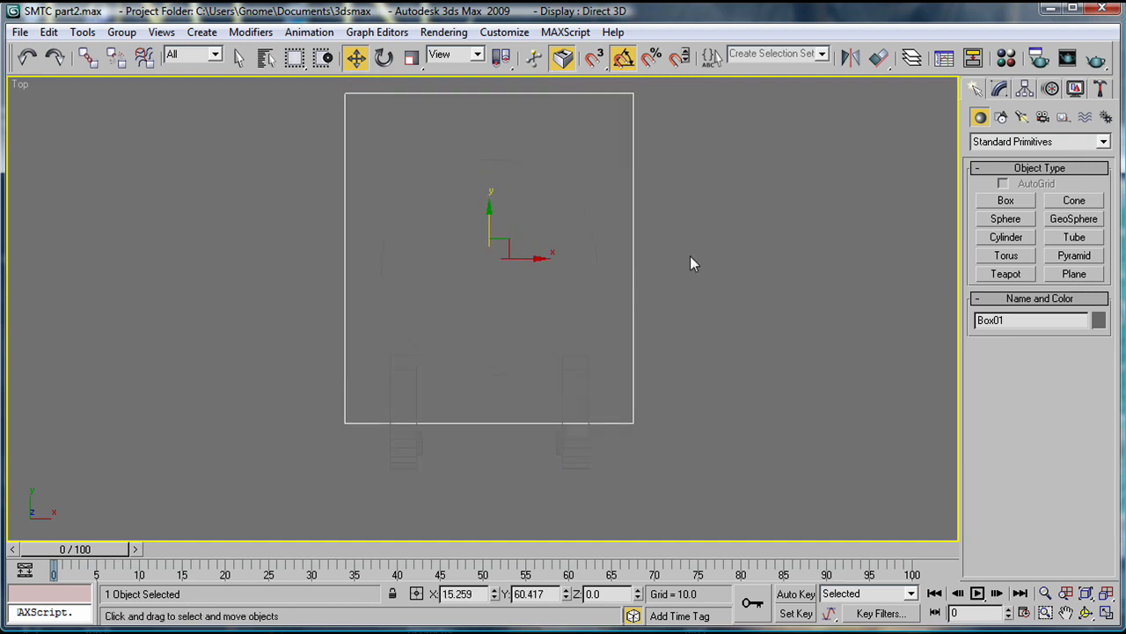
- Narrow the box by scaling it along X to about 87.5 percent
{"action": "left_click", "coordinate": [1007, 86]}
{"action": "key", "text": "r"}
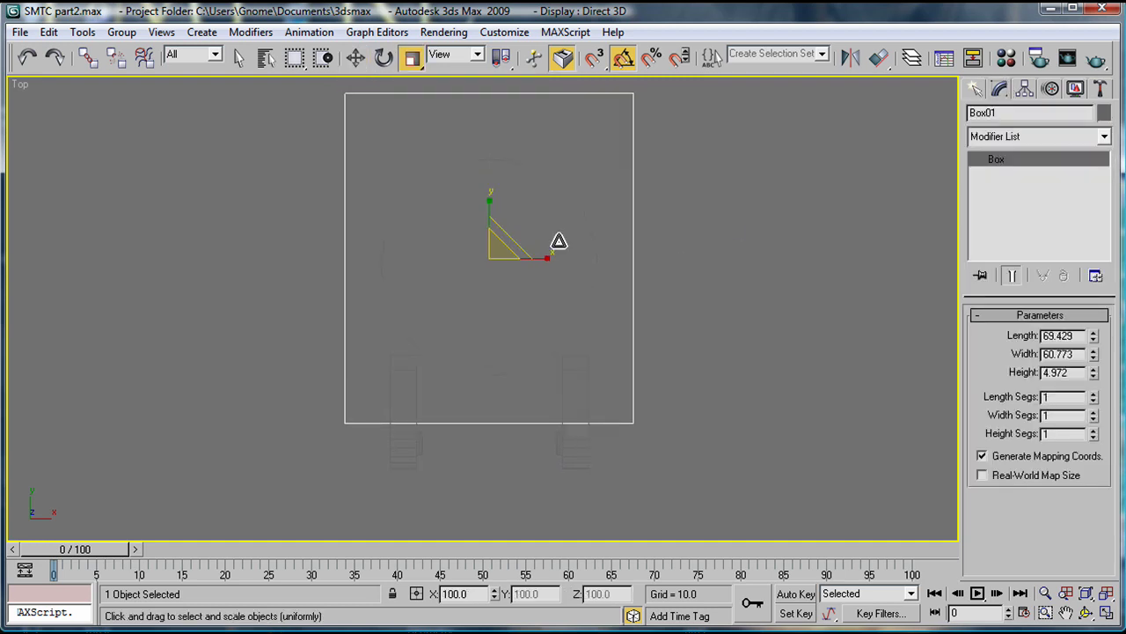
{"action": "key", "text": "r"}
{"action": "key", "text": "r"}
{"action": "key", "text": "r"}
{"action": "left_click_drag", "start_coordinate": [543, 254], "coordinate": [529, 253]}
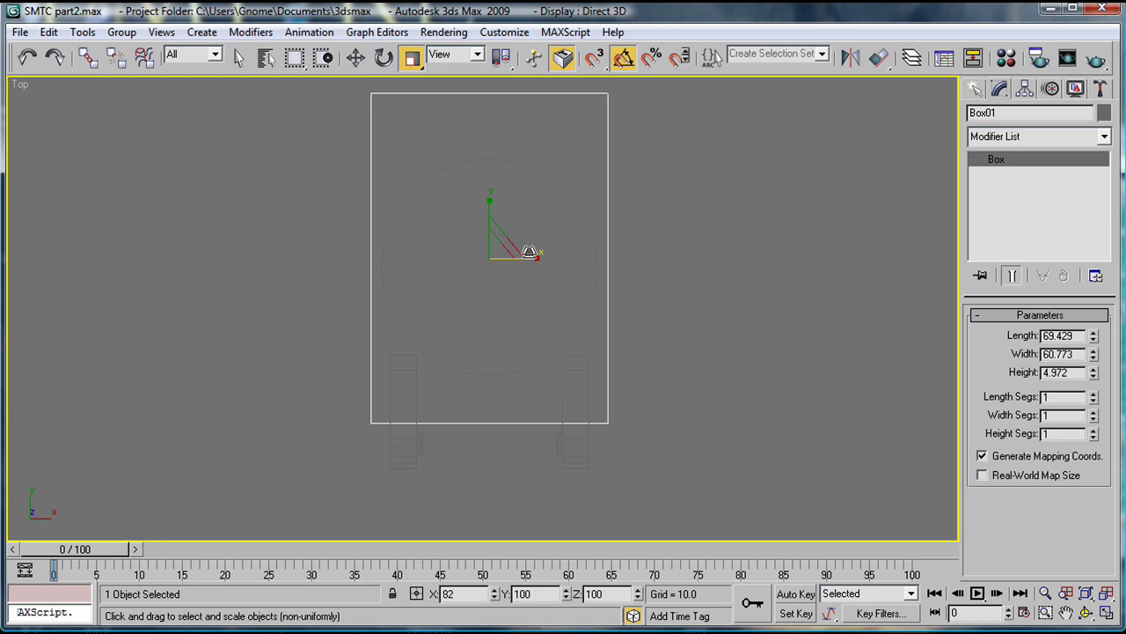
{"action": "left_click_drag", "start_coordinate": [529, 253], "coordinate": [534, 249]}
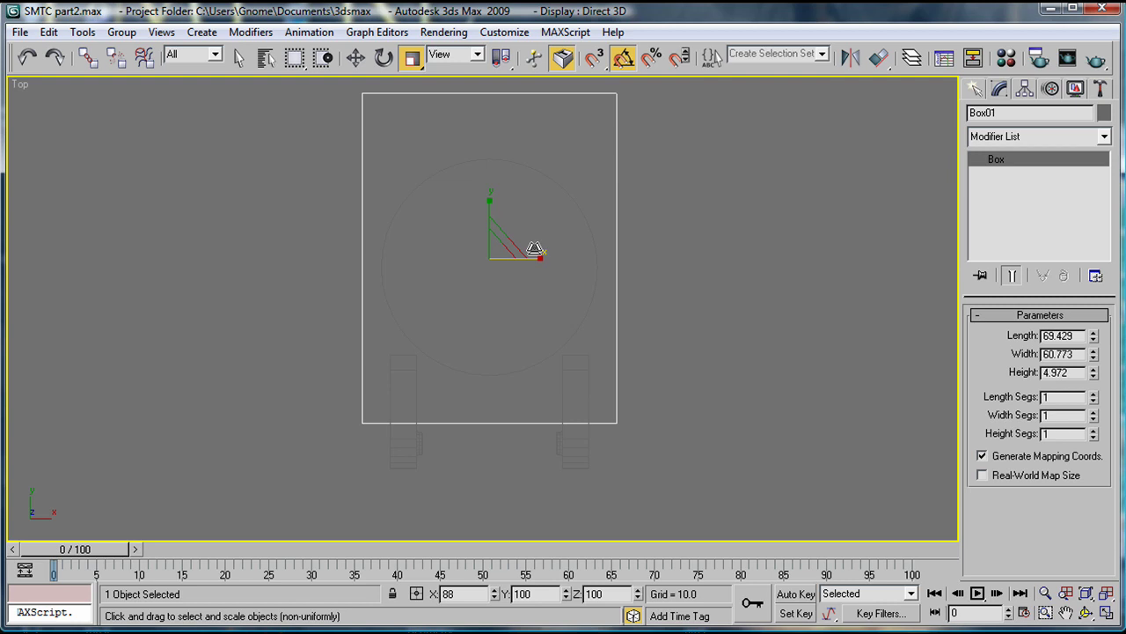
{"action": "left_click_drag", "start_coordinate": [534, 249], "coordinate": [530, 249]}
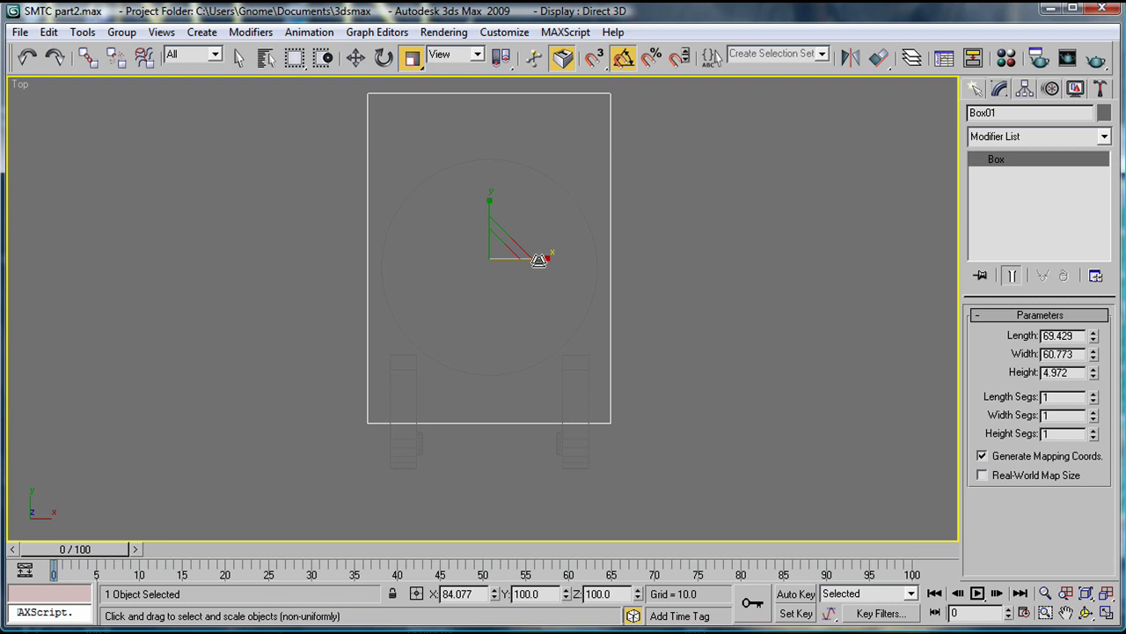
{"action": "left_click_drag", "start_coordinate": [539, 260], "coordinate": [543, 259]}
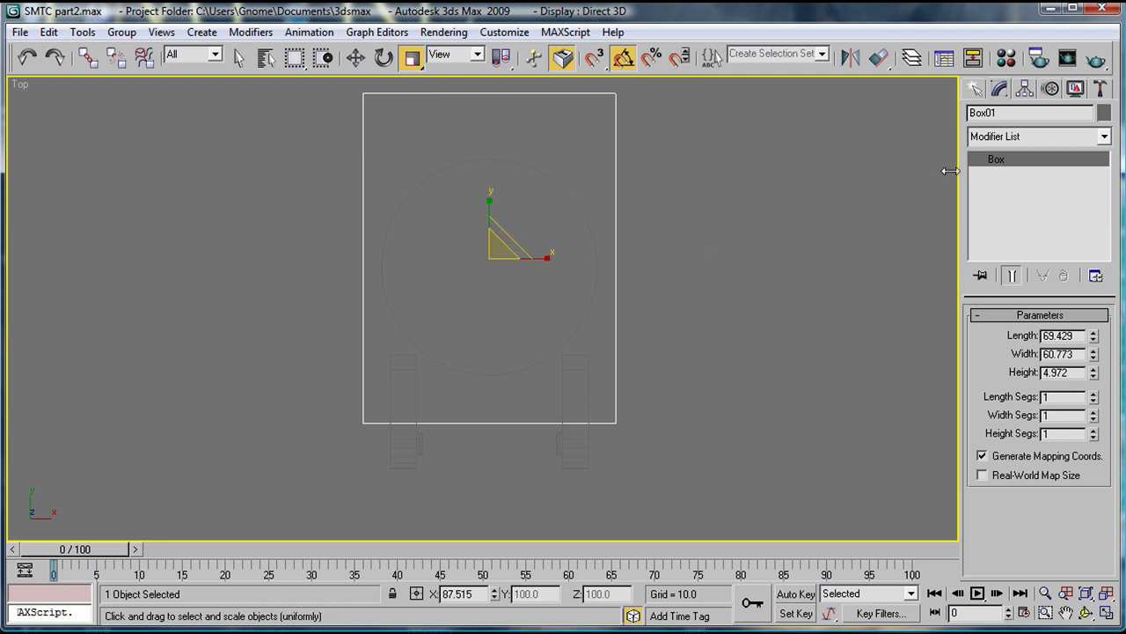
- Convert the box to Editable Poly and shorten it by moving its four rear vertices along Y to about 87.7
{"action": "left_click", "coordinate": [727, 356]}
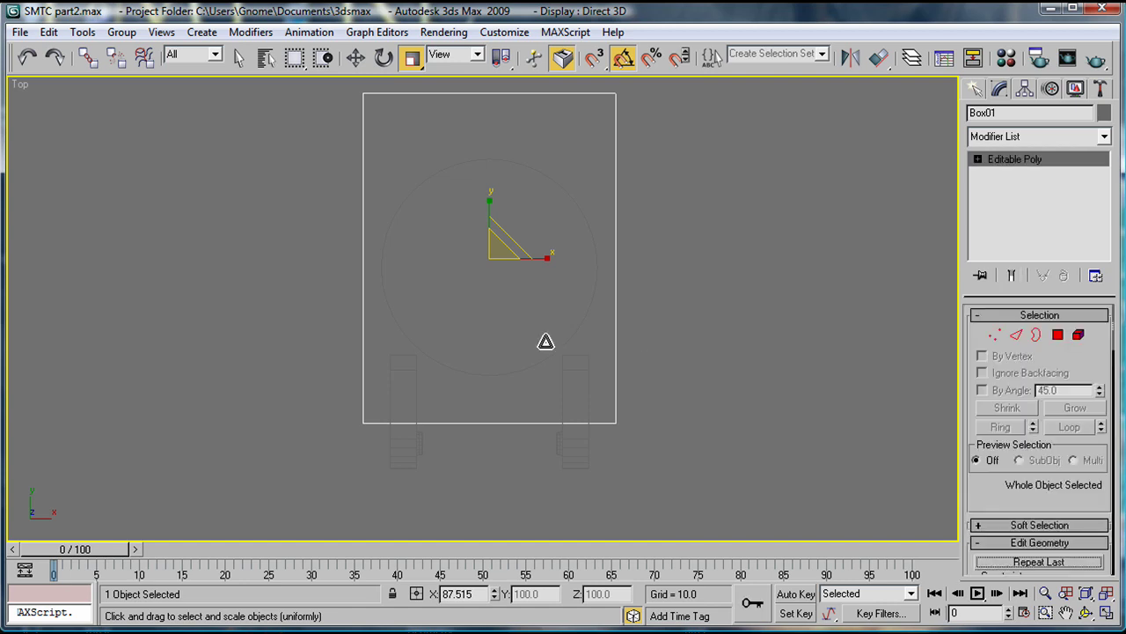
{"action": "left_click", "coordinate": [995, 336]}
{"action": "middle_click_drag", "start_coordinate": [662, 187], "coordinate": [682, 254]}
{"action": "left_click_drag", "start_coordinate": [326, 120], "coordinate": [741, 225]}
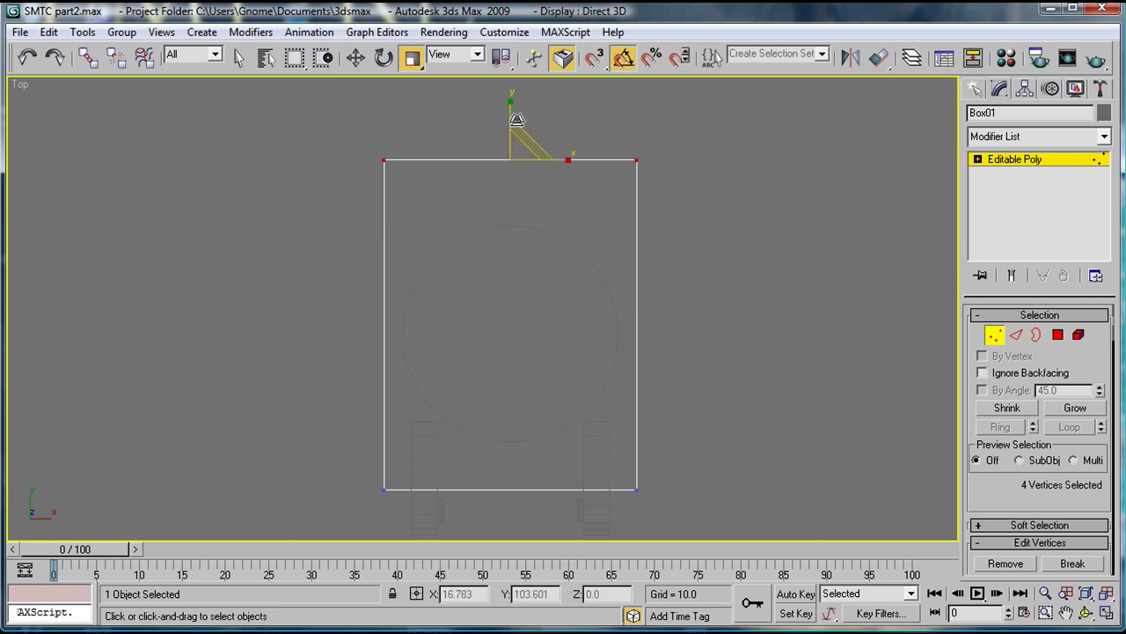
{"action": "key", "text": "w"}
{"action": "left_click_drag", "start_coordinate": [508, 109], "coordinate": [514, 147]}
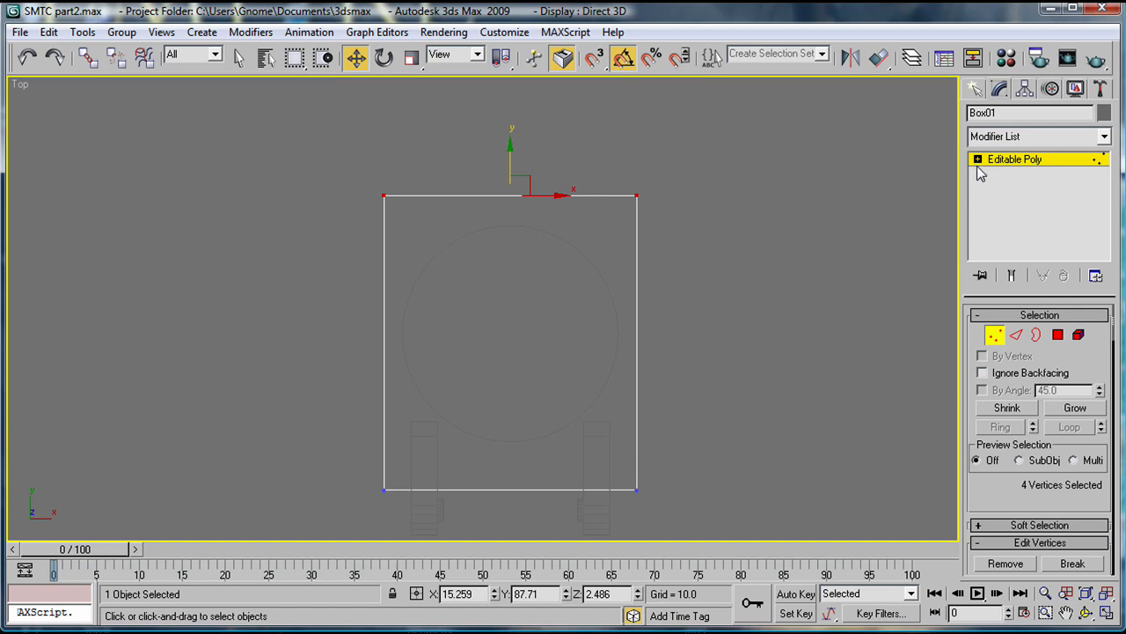
{"action": "left_click", "coordinate": [1005, 165]}
{"action": "left_click", "coordinate": [819, 206]}
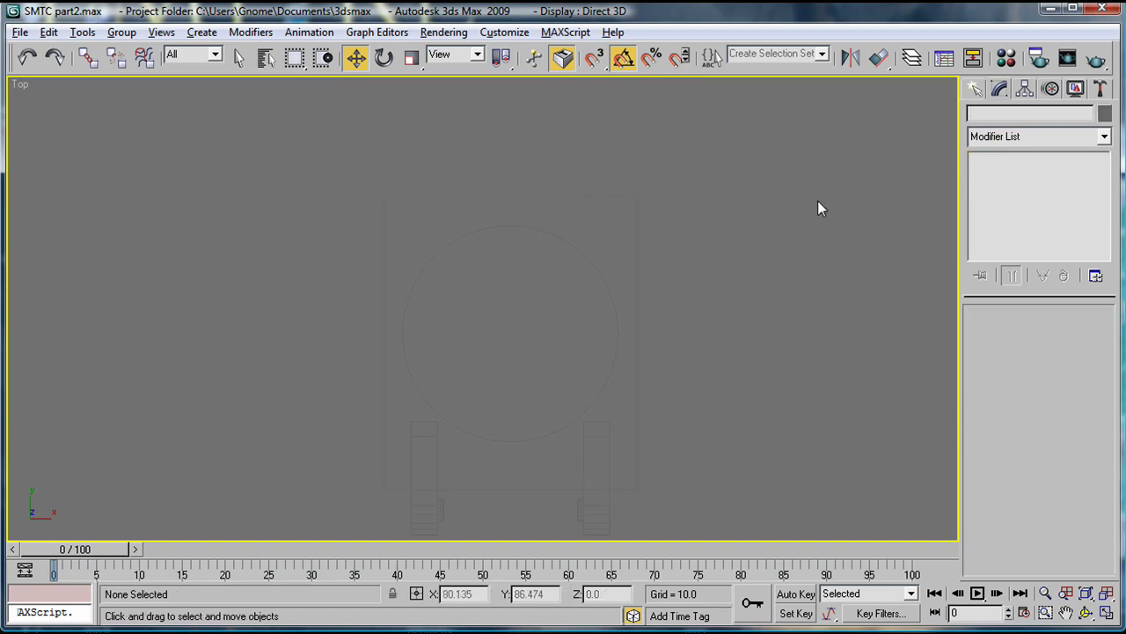
- Raise the box in the front view to about 4.2 along Z, around mid-height of the cylinder
{"action": "key", "text": "alt+w"}
{"action": "scroll", "coordinate": [756, 215], "scroll_direction": "up", "scroll_amount": 6}
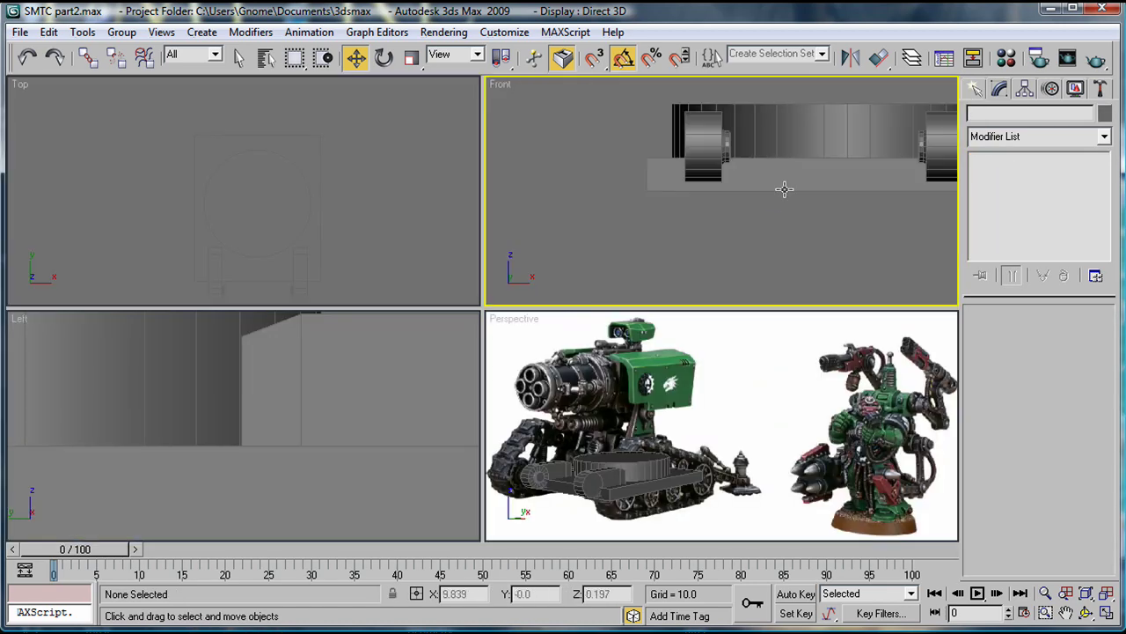
{"action": "left_click", "coordinate": [826, 167]}
{"action": "middle_click_drag", "start_coordinate": [826, 167], "coordinate": [697, 196]}
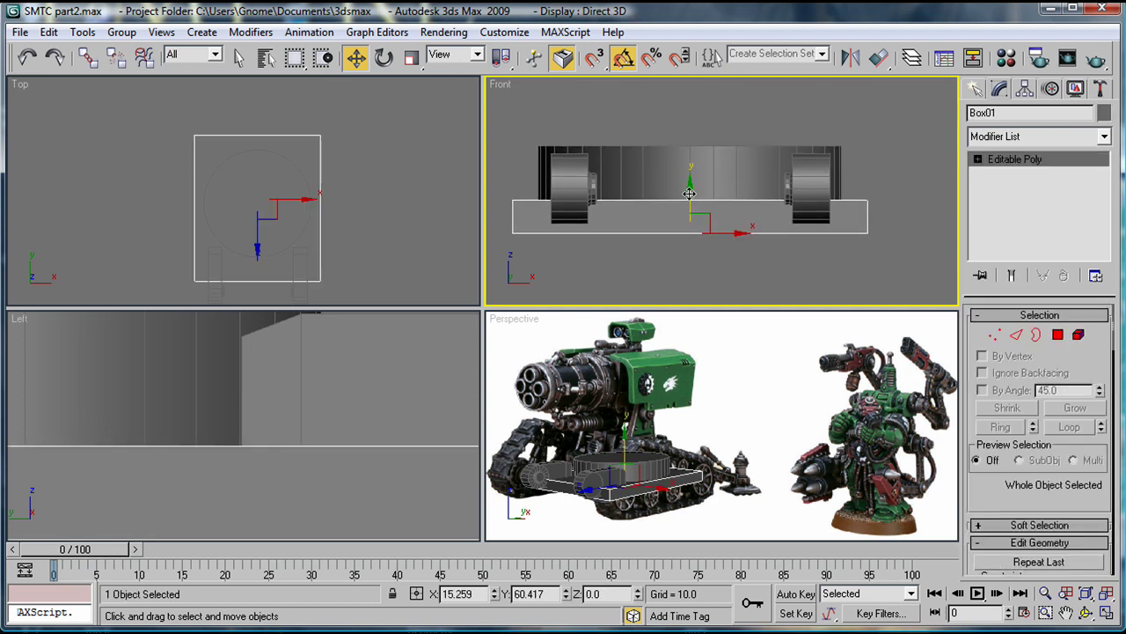
{"action": "left_click_drag", "start_coordinate": [690, 190], "coordinate": [687, 166]}
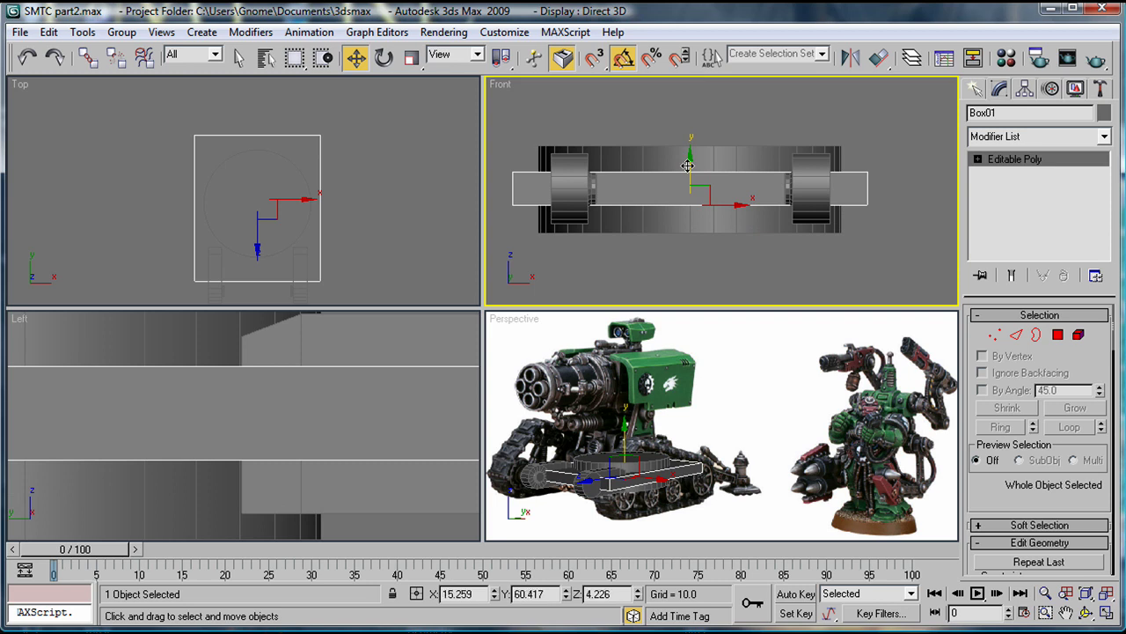
- Thicken the box by scaling all eight of its vertices slightly along the vertical axis in the front view
{"action": "left_click", "coordinate": [978, 159]}
{"action": "left_click", "coordinate": [1010, 173]}
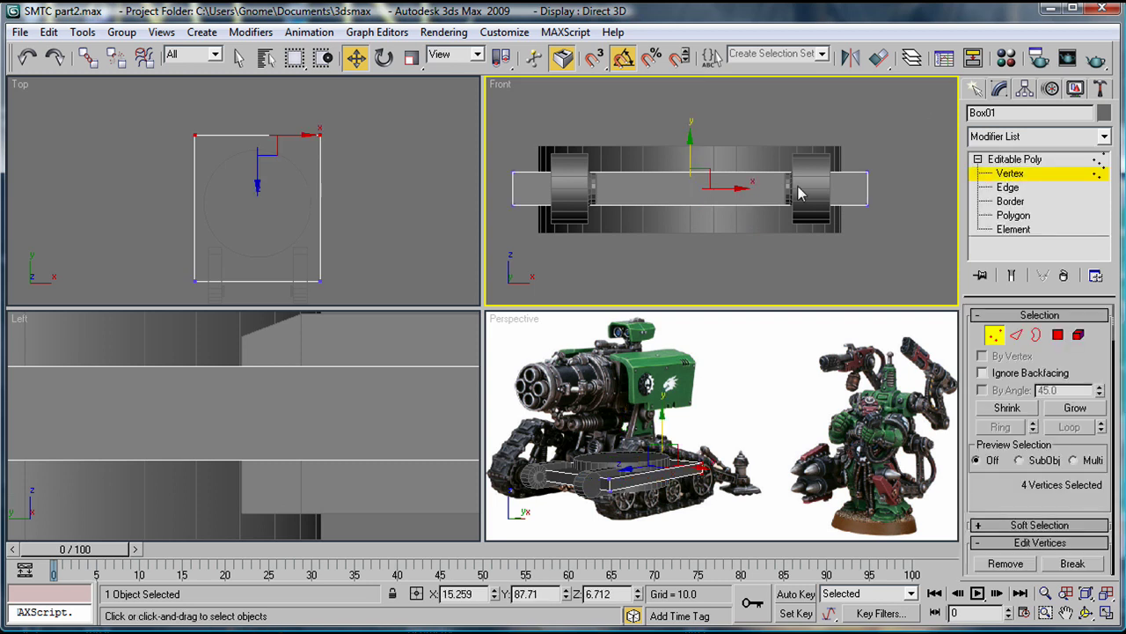
{"action": "key", "text": "ctrl+a"}
{"action": "key", "text": "r"}
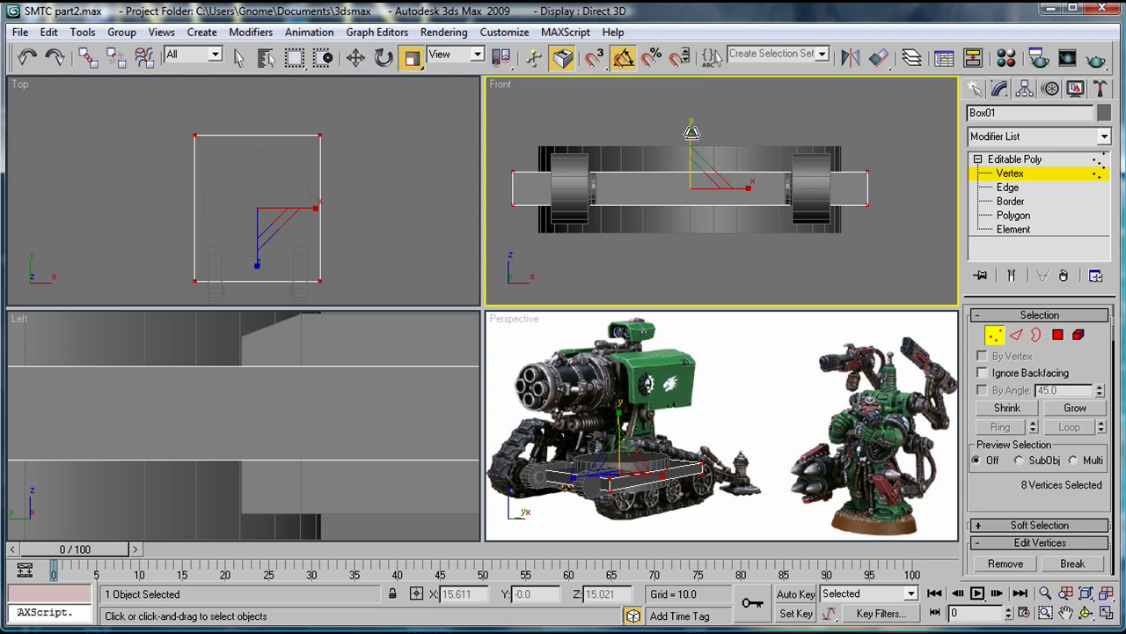
{"action": "left_click_drag", "start_coordinate": [691, 132], "coordinate": [695, 114]}
{"action": "key", "text": "alt+w"}
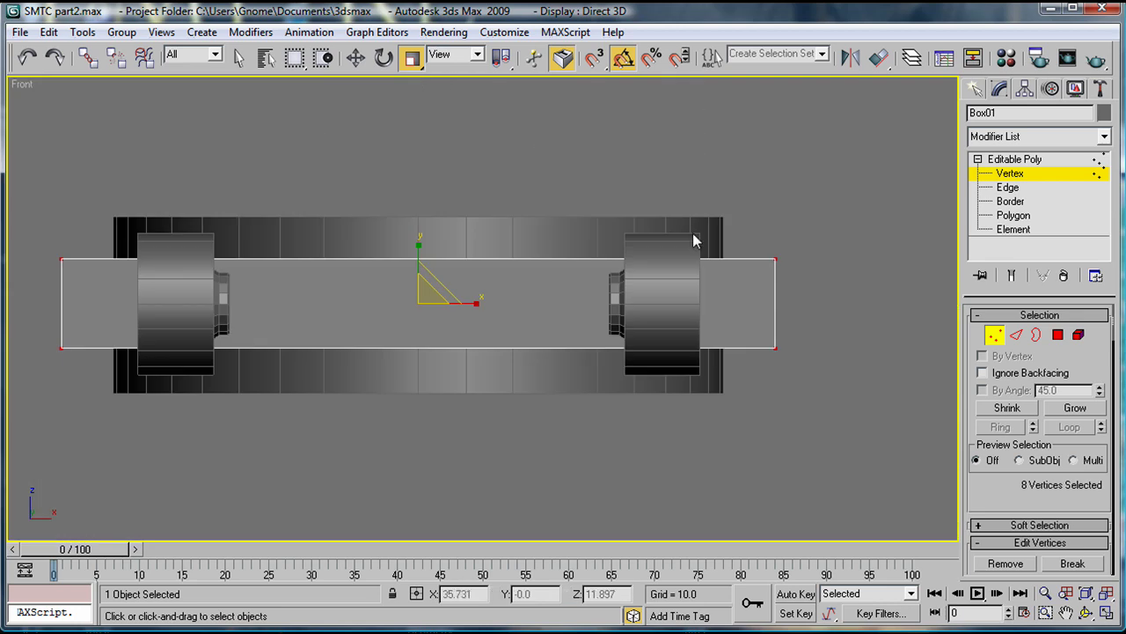
{"action": "scroll", "coordinate": [693, 239], "scroll_direction": "up", "scroll_amount": 4}
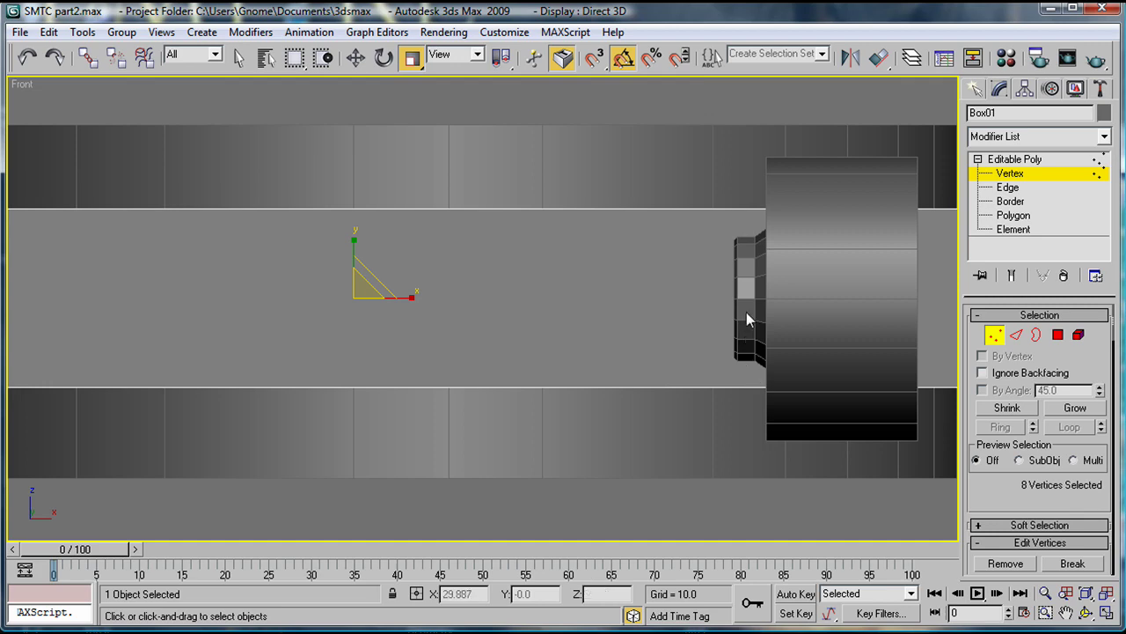
{"action": "scroll", "coordinate": [721, 228], "scroll_direction": "down", "scroll_amount": 4}
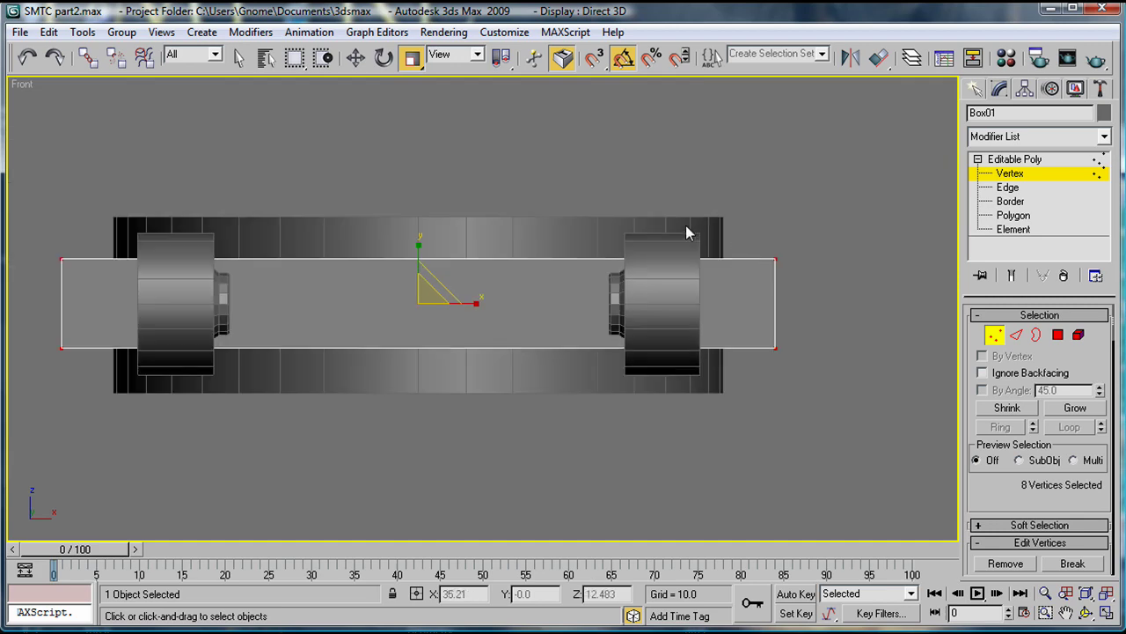
{"action": "left_click", "coordinate": [1049, 158]}
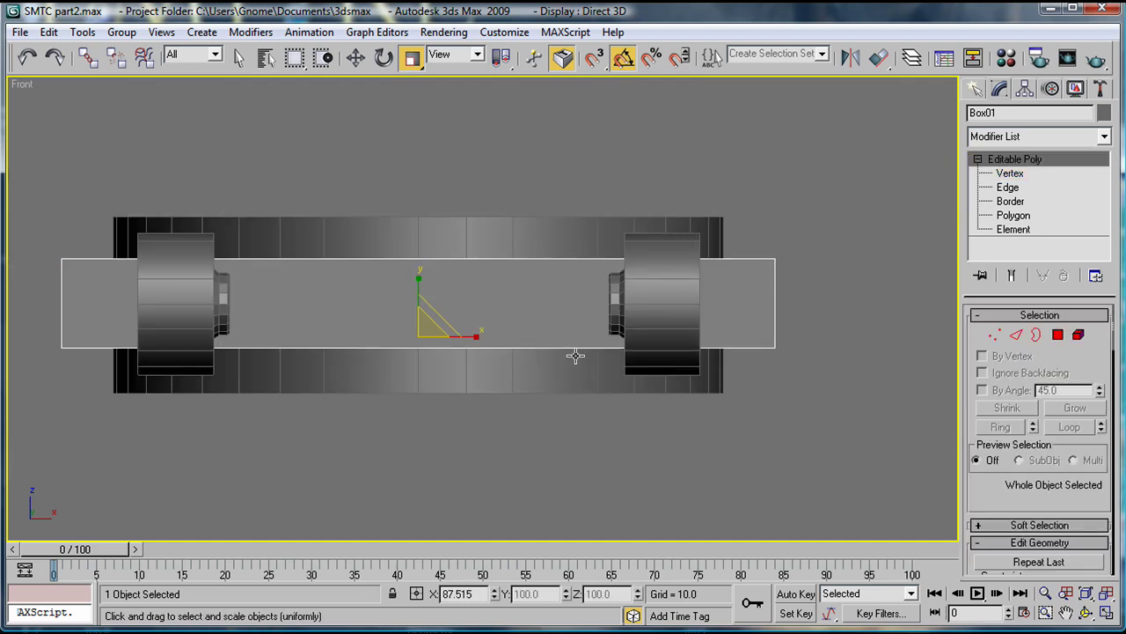
- Subtract the cylinder from the box using ProBoolean with the Imprint option to imprint its circular outline
{"action": "key", "text": "alt+w"}
{"action": "middle_click_drag", "start_coordinate": [648, 414], "coordinate": [800, 403], "text": "alt"}
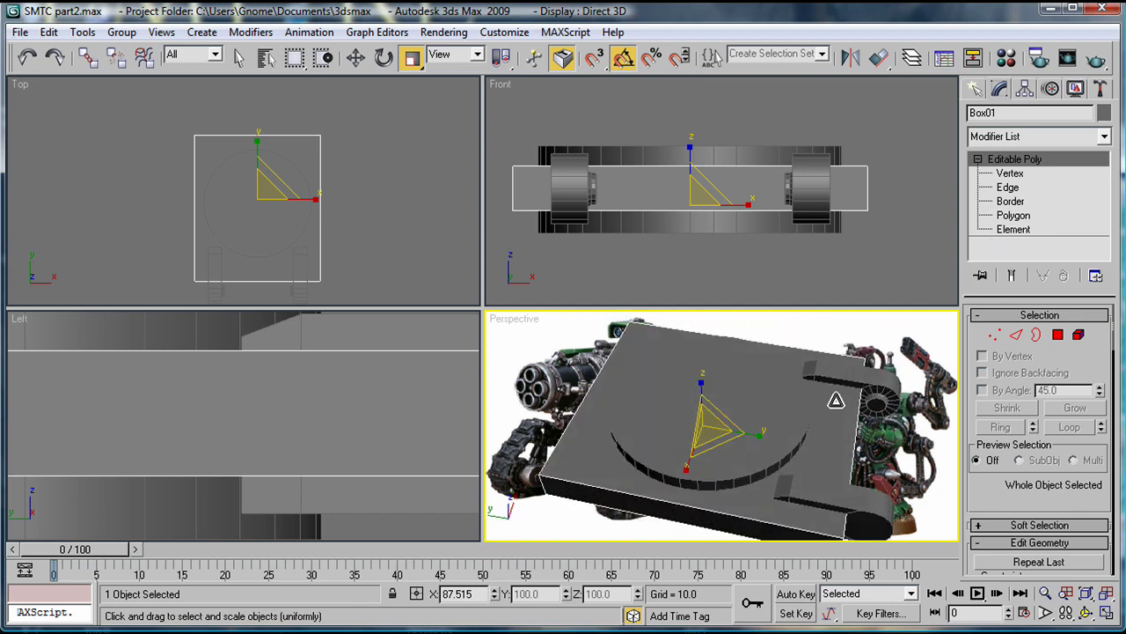
{"action": "left_click", "coordinate": [834, 401]}
{"action": "left_click", "coordinate": [621, 330]}
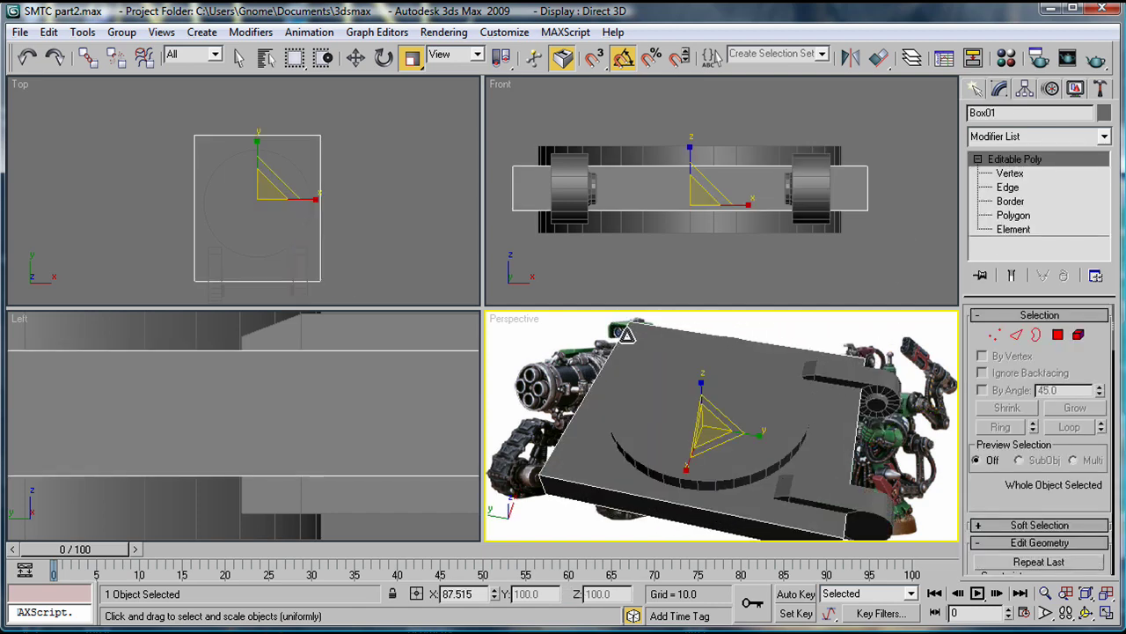
{"action": "left_click", "coordinate": [975, 89]}
{"action": "left_click", "coordinate": [1003, 143]}
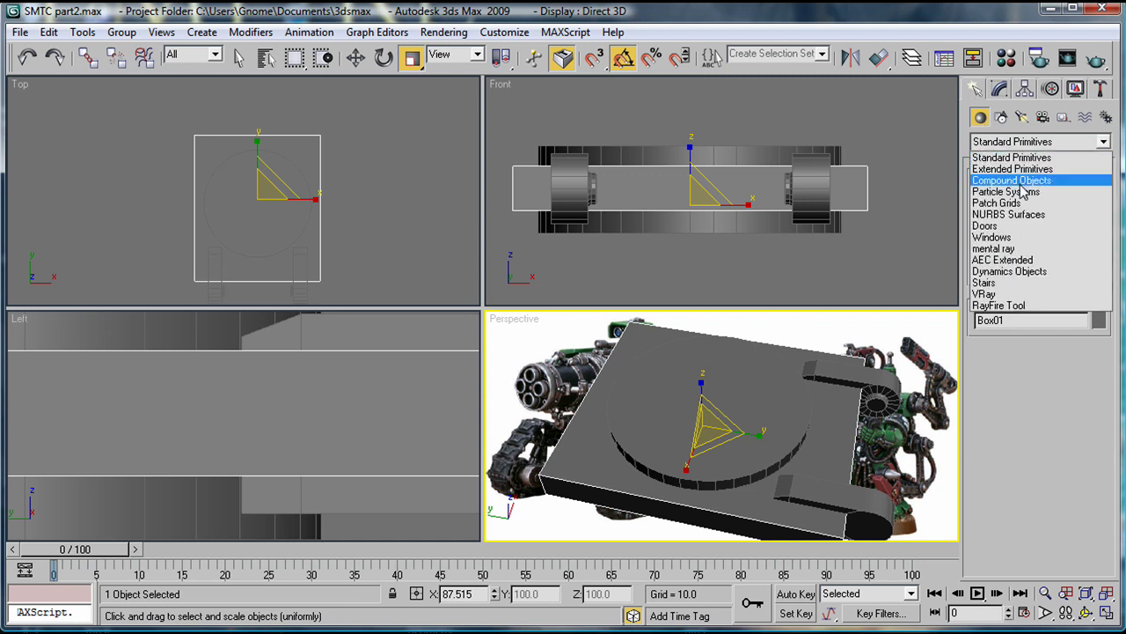
{"action": "left_click", "coordinate": [1023, 183]}
{"action": "left_click", "coordinate": [1004, 292]}
{"action": "scroll", "coordinate": [1080, 411], "scroll_direction": "down", "scroll_amount": 5}
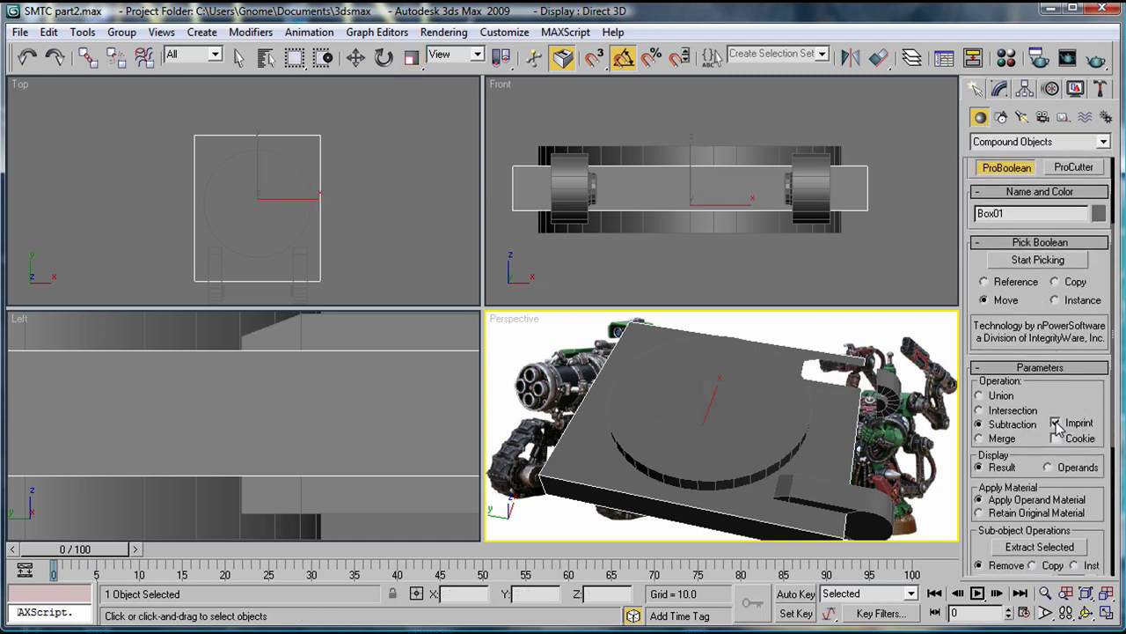
{"action": "left_click", "coordinate": [1036, 261]}
{"action": "left_click", "coordinate": [737, 402]}
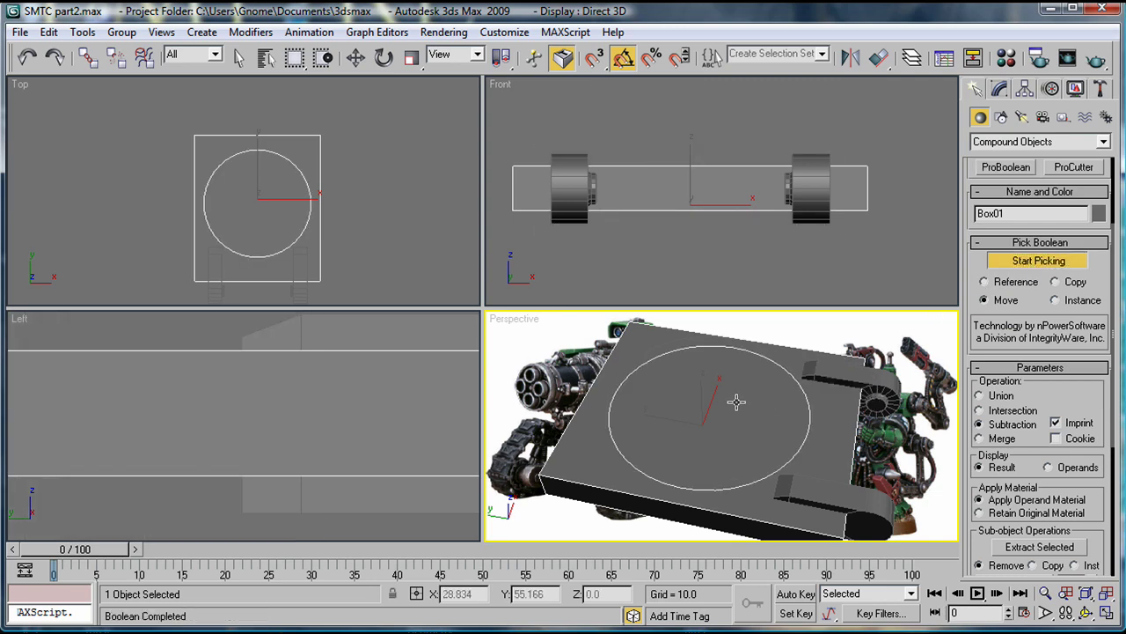
{"action": "left_click", "coordinate": [1051, 260]}
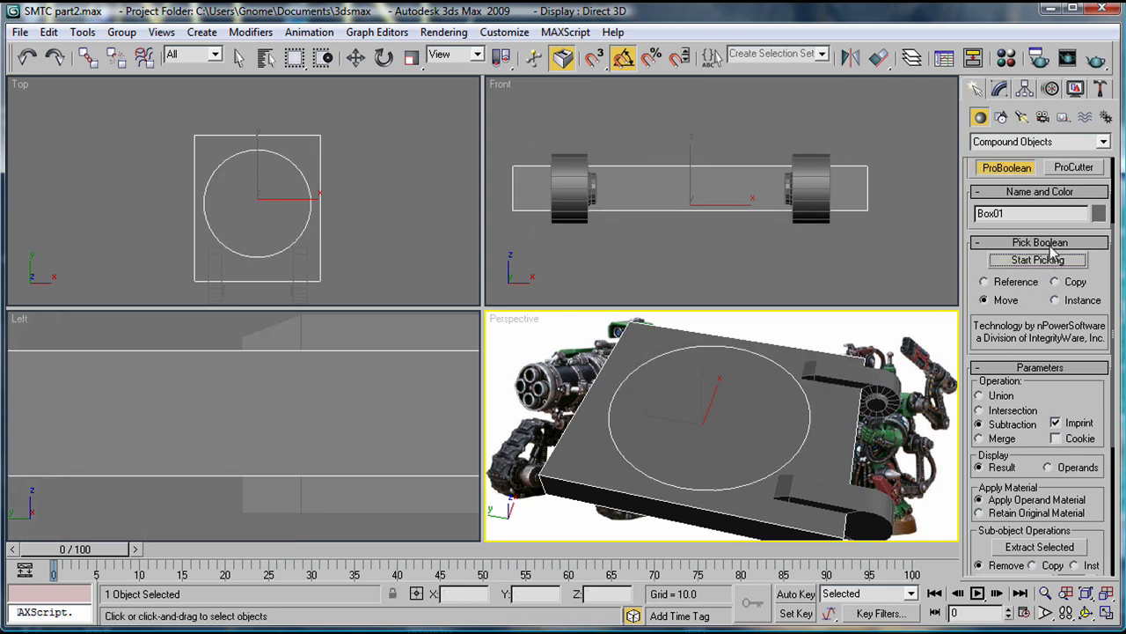
- Convert the ProBoolean object to Editable Poly and select the circular polygon on its top face
{"action": "left_click", "coordinate": [1008, 90]}
{"action": "middle_click_drag", "start_coordinate": [775, 485], "coordinate": [735, 470], "text": "alt"}
{"action": "right_click", "coordinate": [1010, 204]}
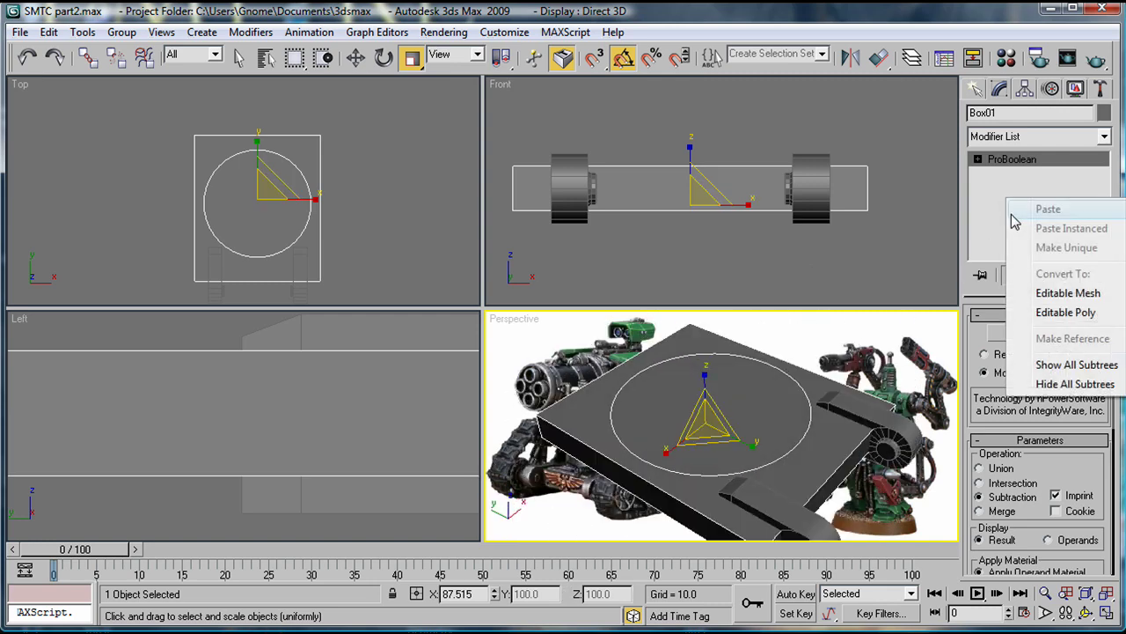
{"action": "left_click", "coordinate": [1020, 311]}
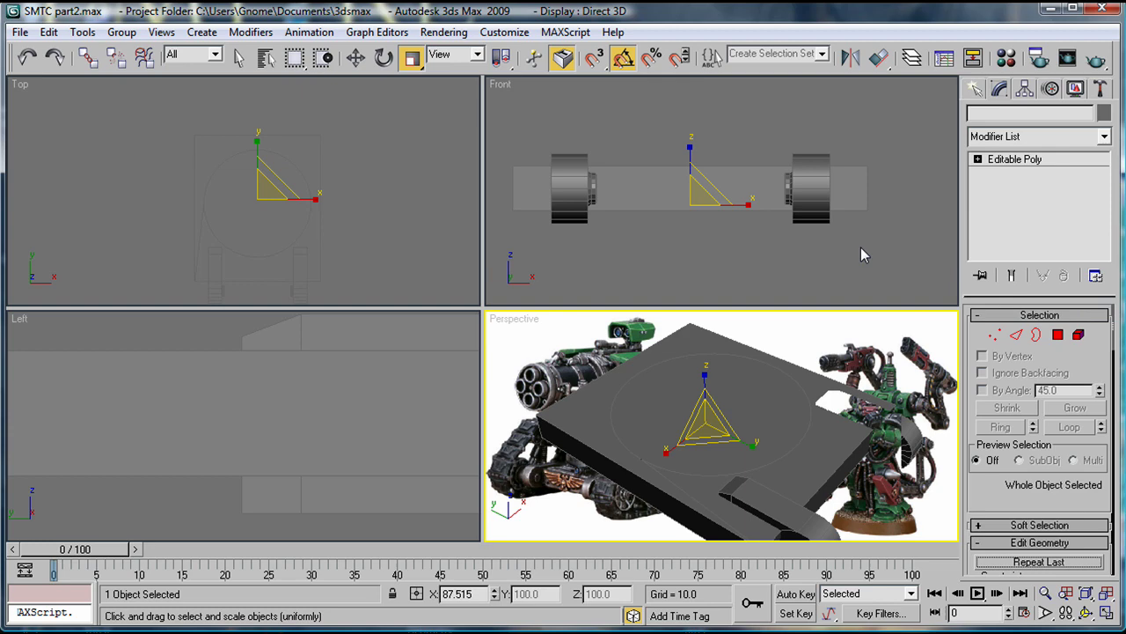
{"action": "left_click", "coordinate": [977, 159]}
{"action": "left_click", "coordinate": [1014, 216]}
{"action": "left_click", "coordinate": [727, 409]}
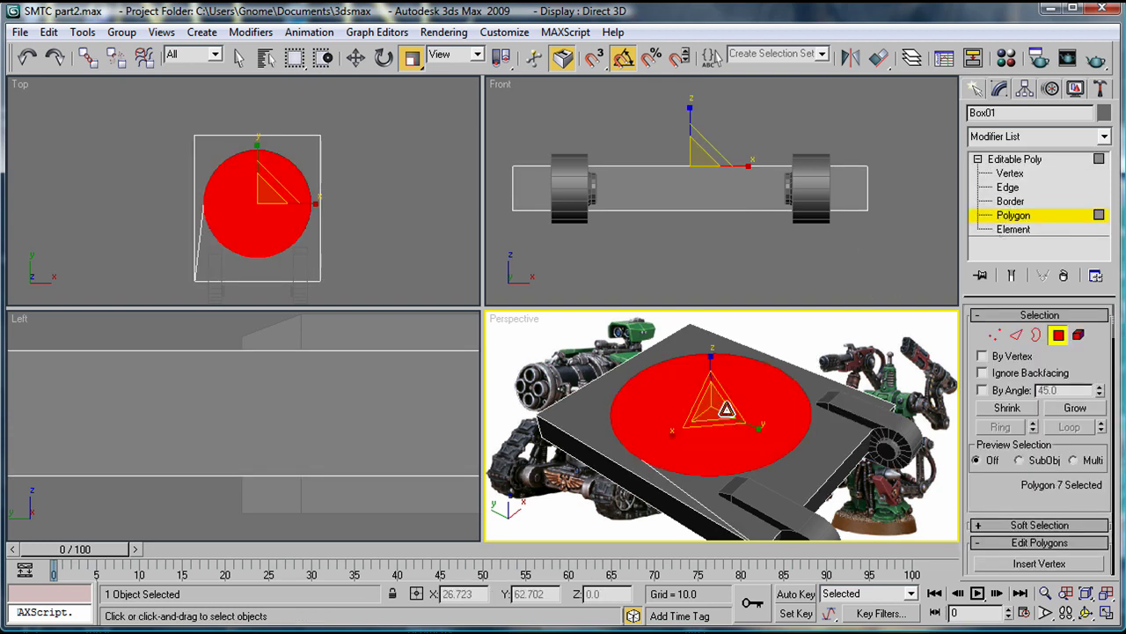
{"action": "middle_click_drag", "start_coordinate": [727, 409], "coordinate": [650, 380], "text": "alt"}
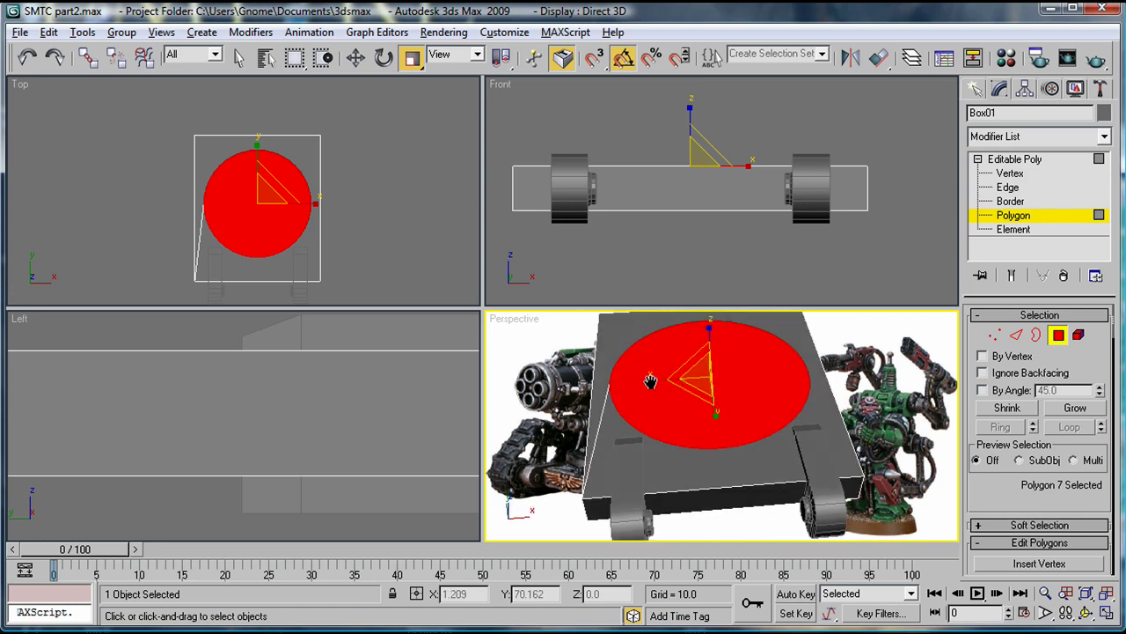
- Cut an edge on the top face from the circle's frontmost point straight to the middle of the box's front edge
{"action": "right_click", "coordinate": [284, 194]}
{"action": "key", "text": "alt+w"}
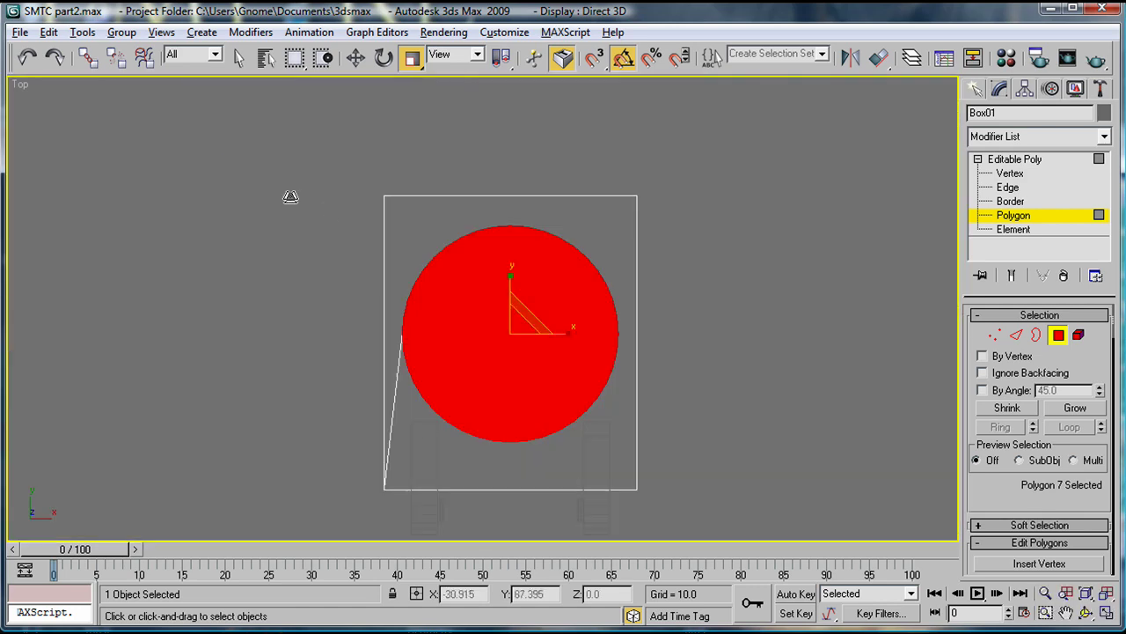
{"action": "middle_click_drag", "start_coordinate": [645, 345], "coordinate": [666, 282]}
{"action": "scroll", "coordinate": [666, 281], "scroll_direction": "up", "scroll_amount": 2}
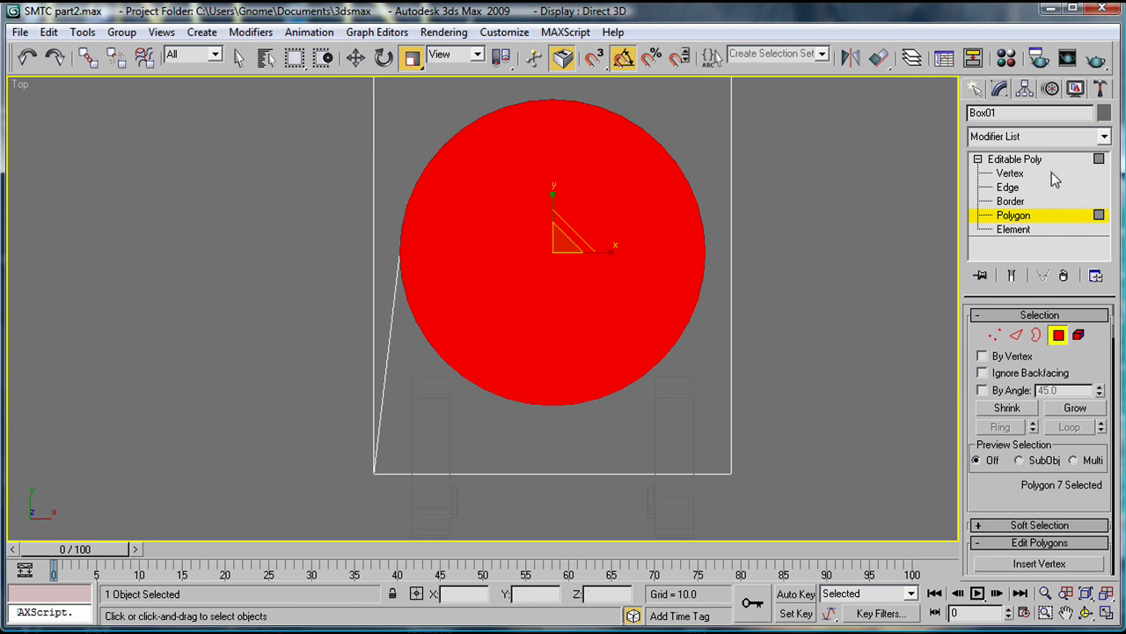
{"action": "left_click", "coordinate": [1010, 162]}
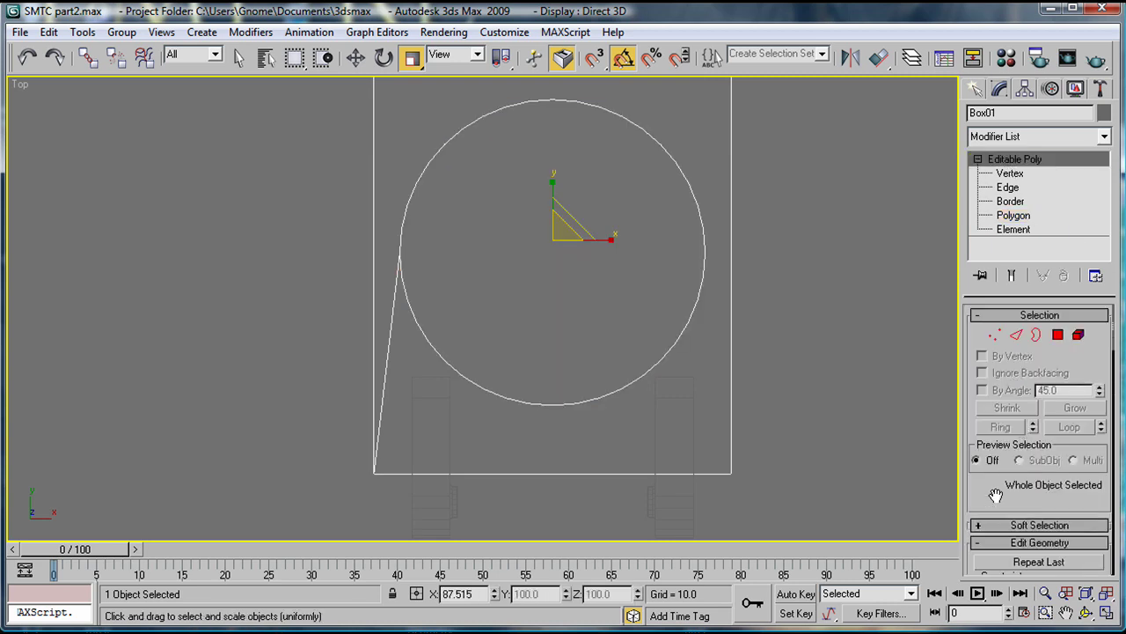
{"action": "left_click_drag", "start_coordinate": [996, 495], "coordinate": [1000, 325]}
{"action": "left_click", "coordinate": [1070, 566]}
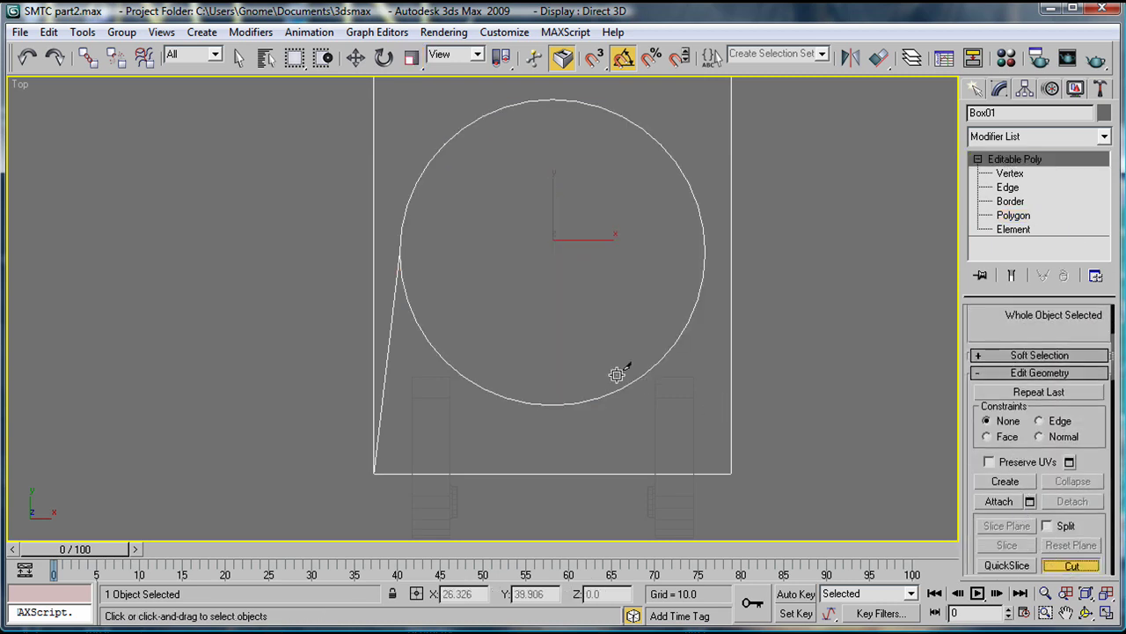
{"action": "left_click", "coordinate": [554, 406]}
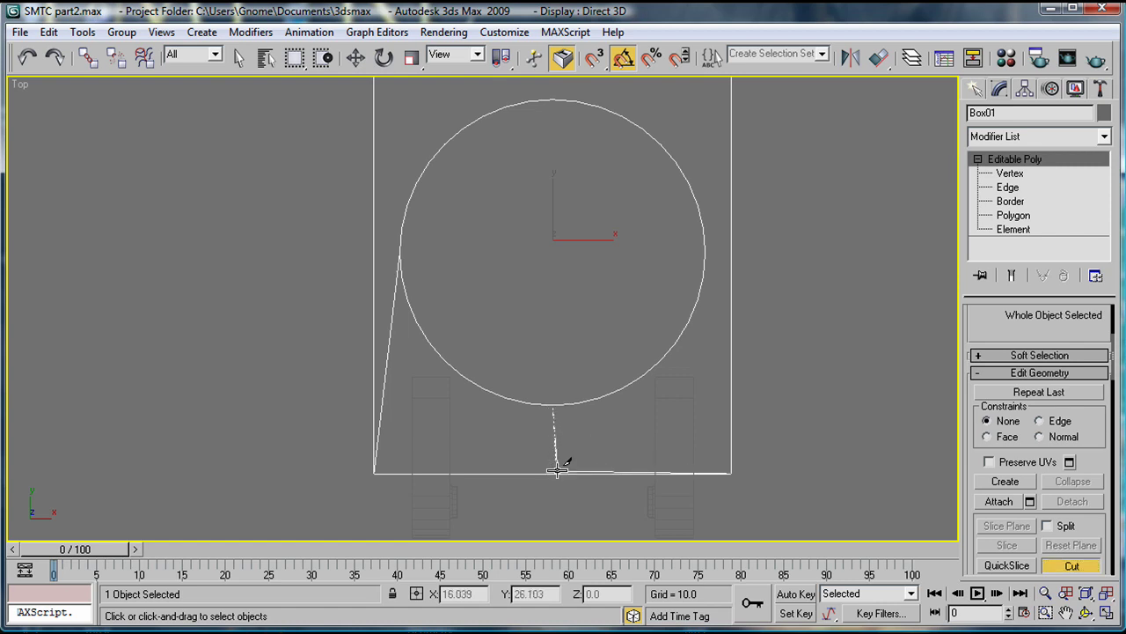
{"action": "left_click", "coordinate": [555, 472]}
{"action": "left_click", "coordinate": [599, 399]}
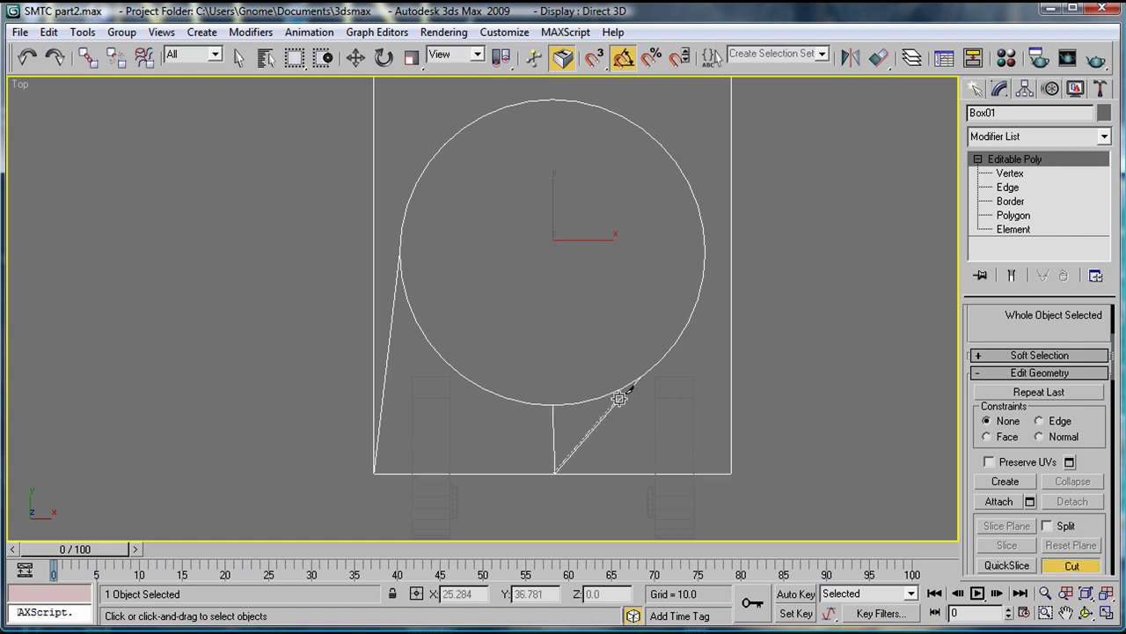
{"action": "left_click", "coordinate": [1082, 567]}
- Cut a matching edge from the circle's rearmost point straight to the middle of the box's rear edge
{"action": "left_click", "coordinate": [1071, 565]}
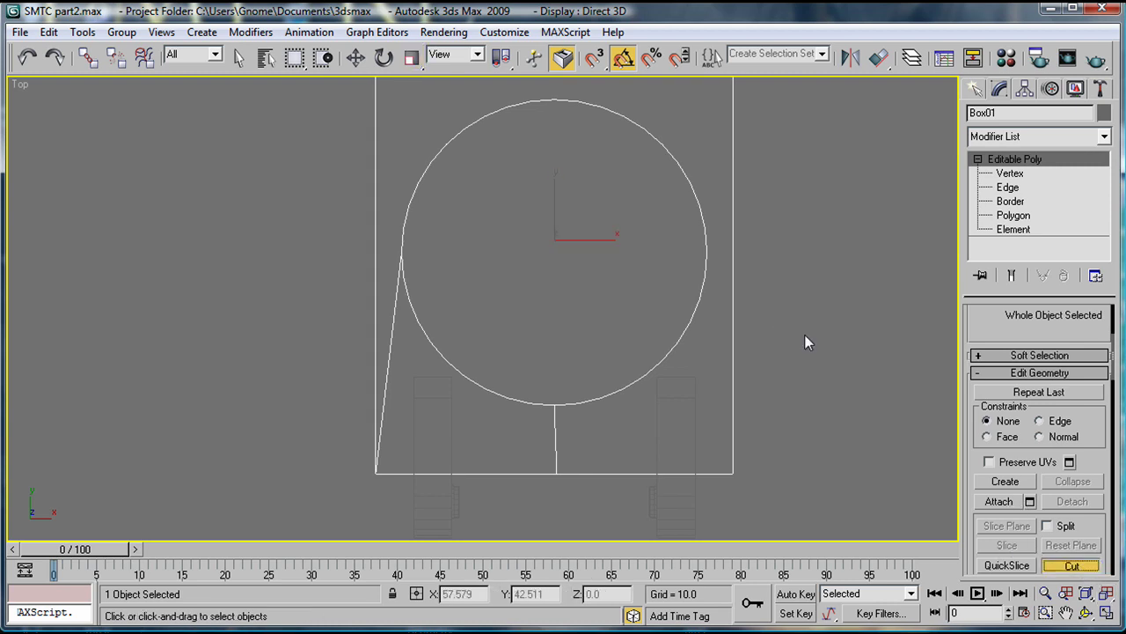
{"action": "middle_click_drag", "start_coordinate": [671, 248], "coordinate": [671, 359]}
{"action": "left_click", "coordinate": [556, 229]}
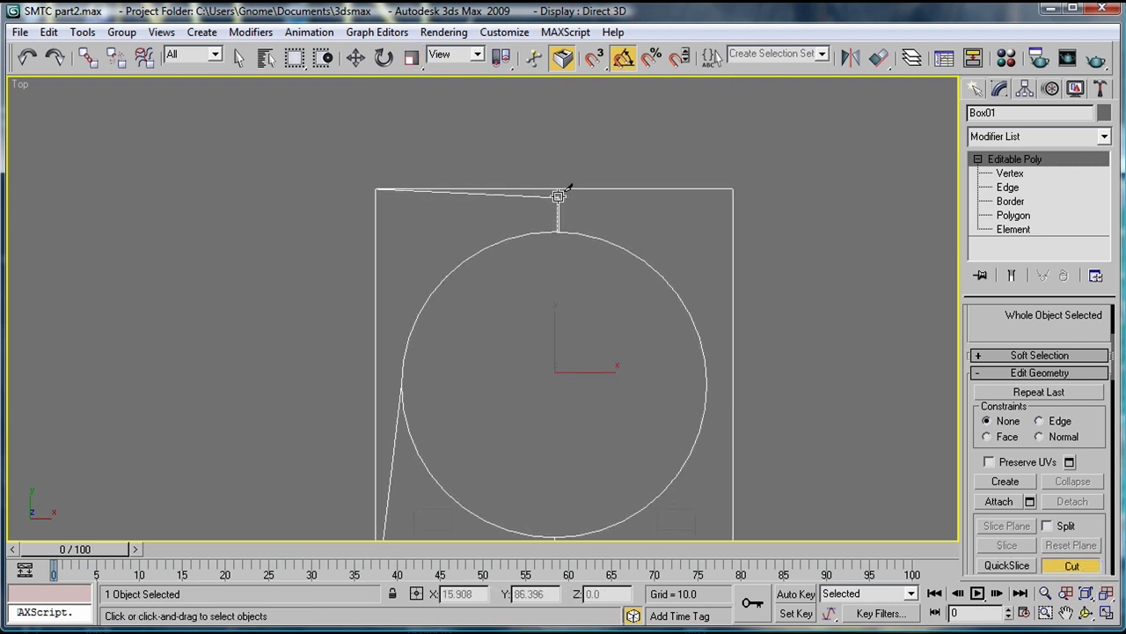
{"action": "left_click", "coordinate": [558, 188]}
{"action": "right_click", "coordinate": [626, 167]}
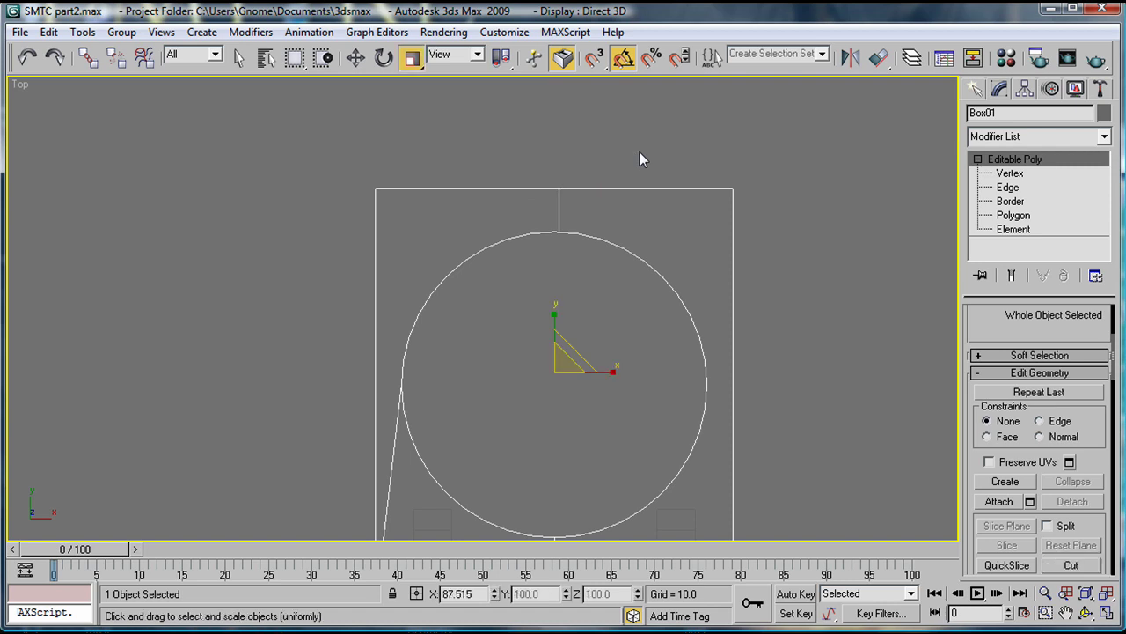
{"action": "left_click", "coordinate": [793, 346]}
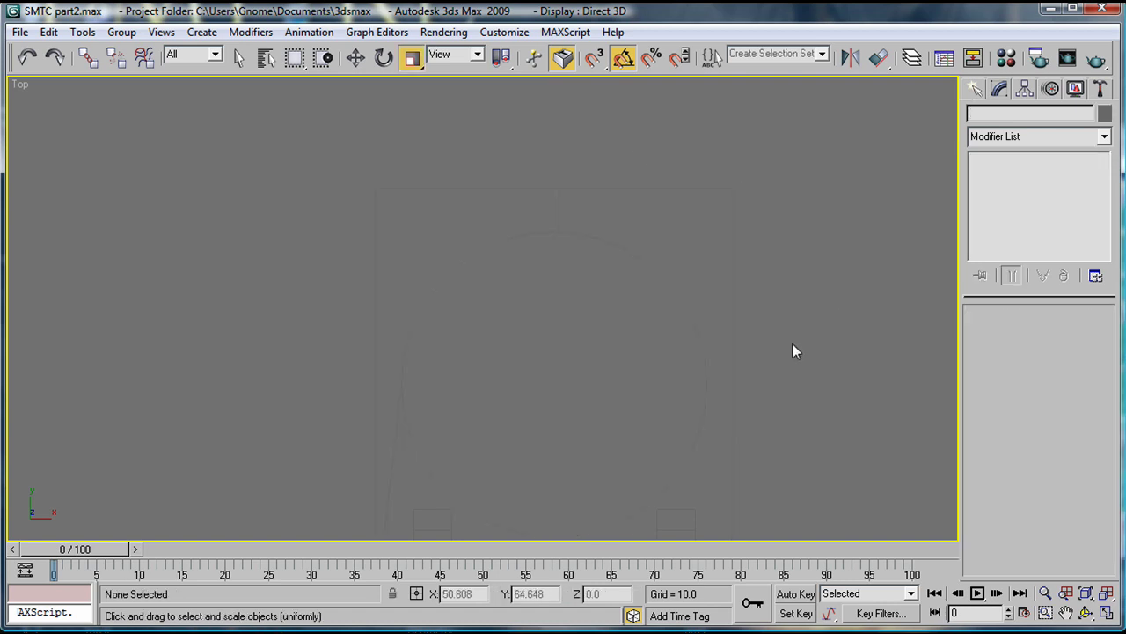
- Remove the diagonal edge running from the circle's side to the box's front corner on the top face
{"action": "left_click", "coordinate": [475, 263]}
{"action": "key", "text": "2"}
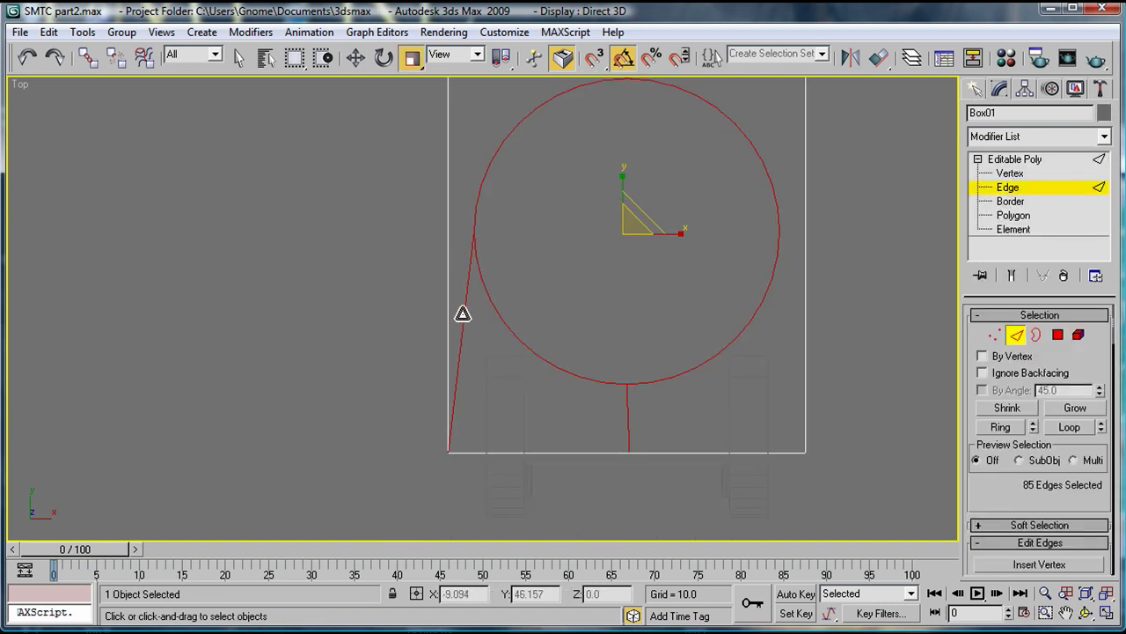
{"action": "left_click", "coordinate": [462, 315]}
{"action": "left_click", "coordinate": [462, 314]}
{"action": "left_click", "coordinate": [462, 314]}
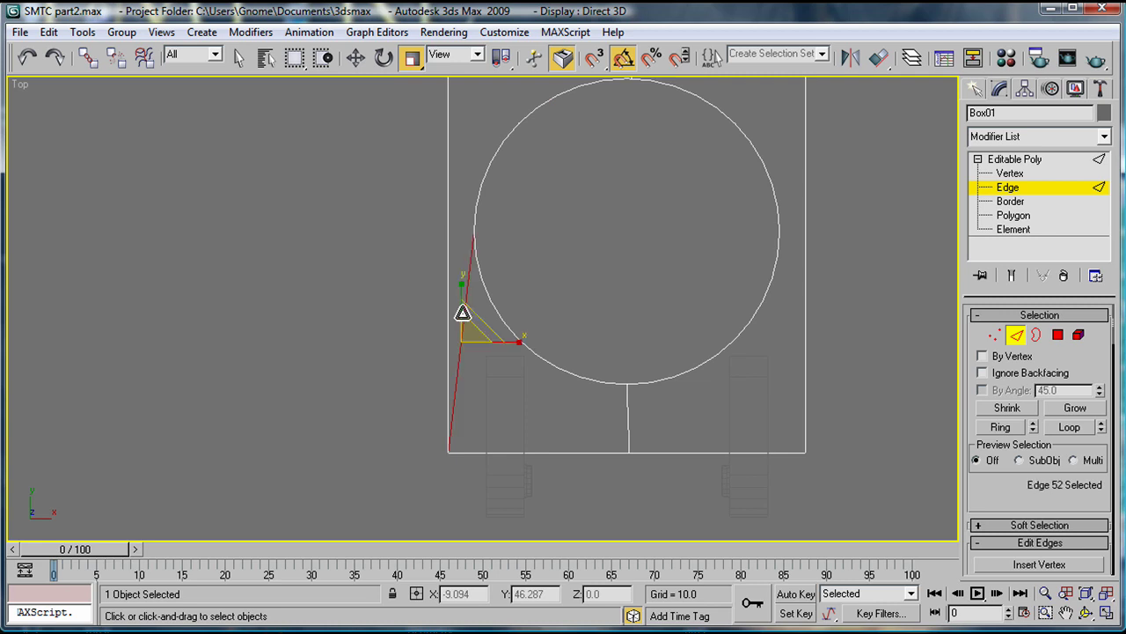
{"action": "key", "text": "BackSpace"}
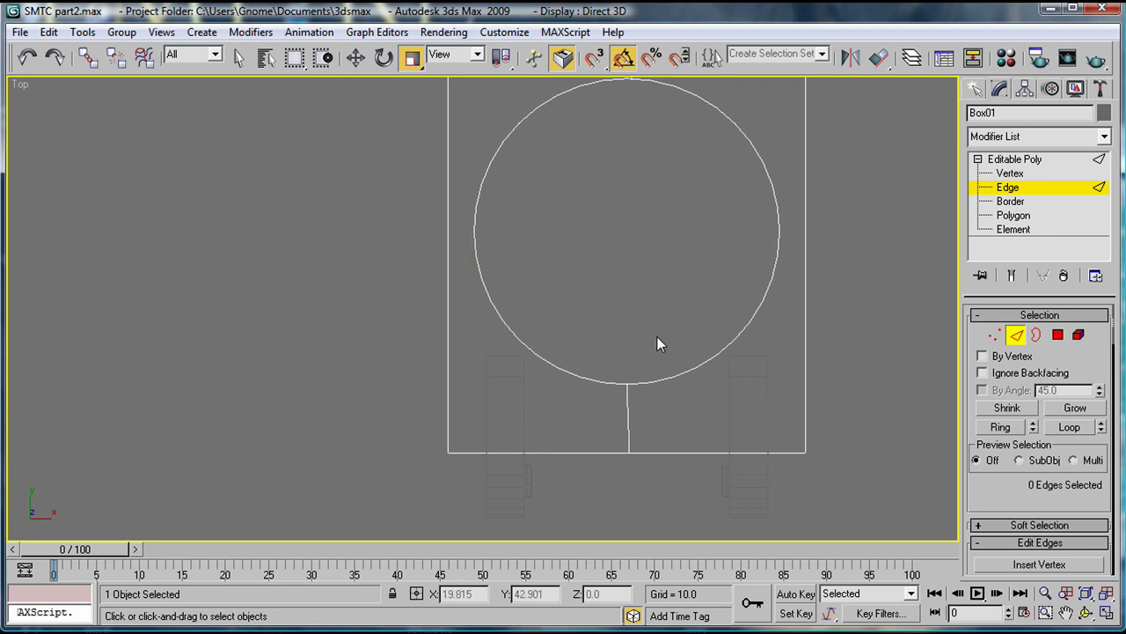